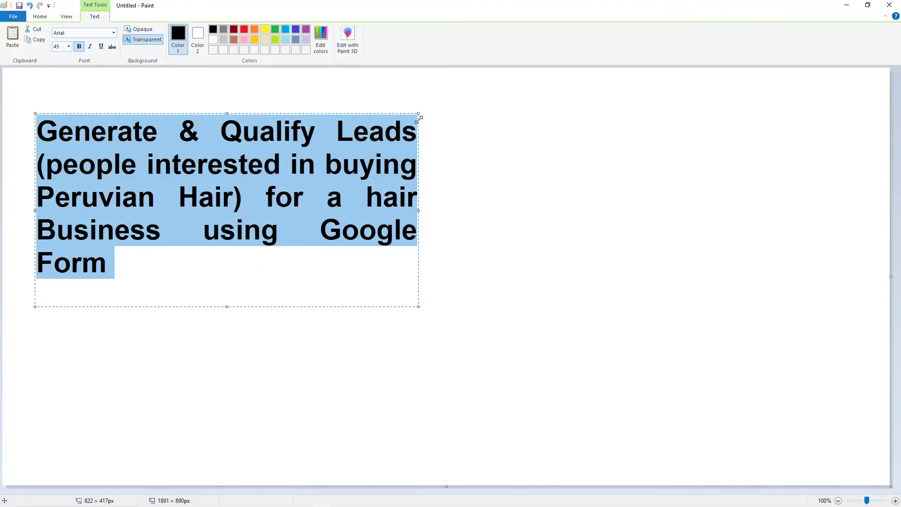
- Commit the bold Peruvian Hair title text to the canvas and switch to the Pencil tool
click(346, 135)
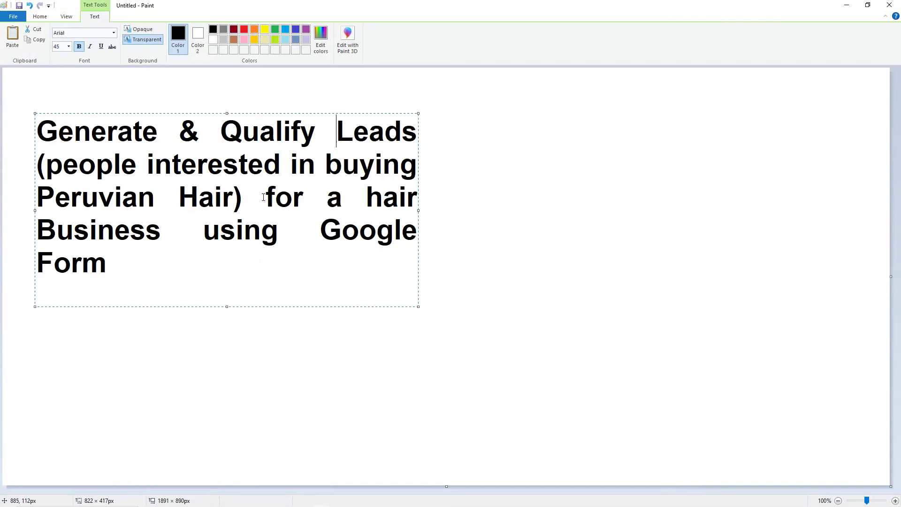
drag(327, 168, 229, 212)
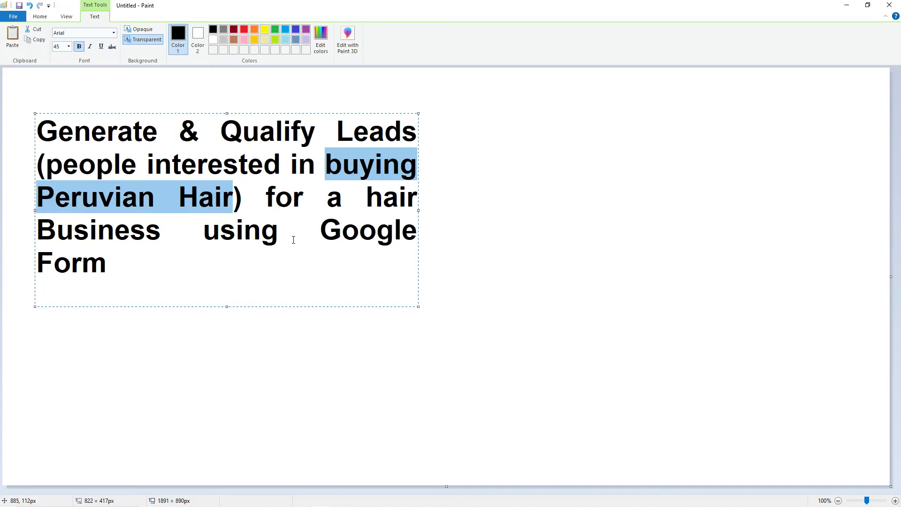
click(321, 230)
click(430, 133)
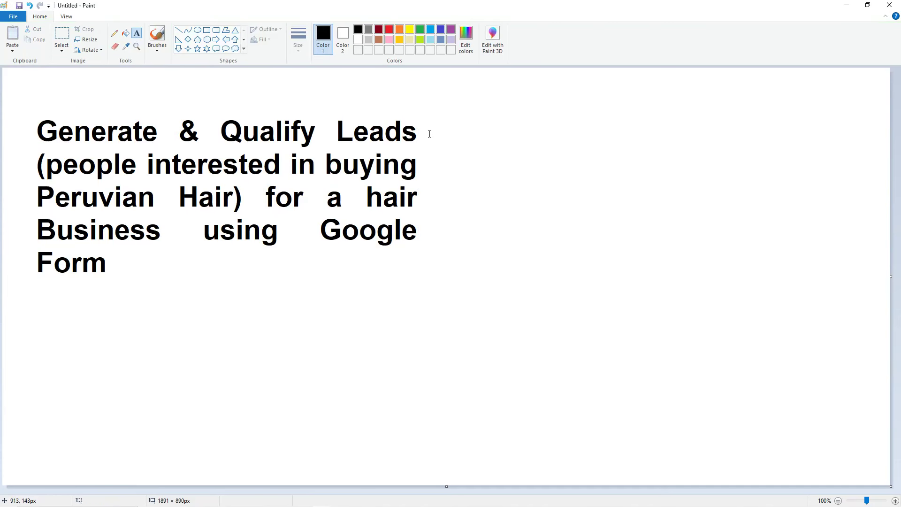
click(297, 148)
click(404, 119)
click(117, 39)
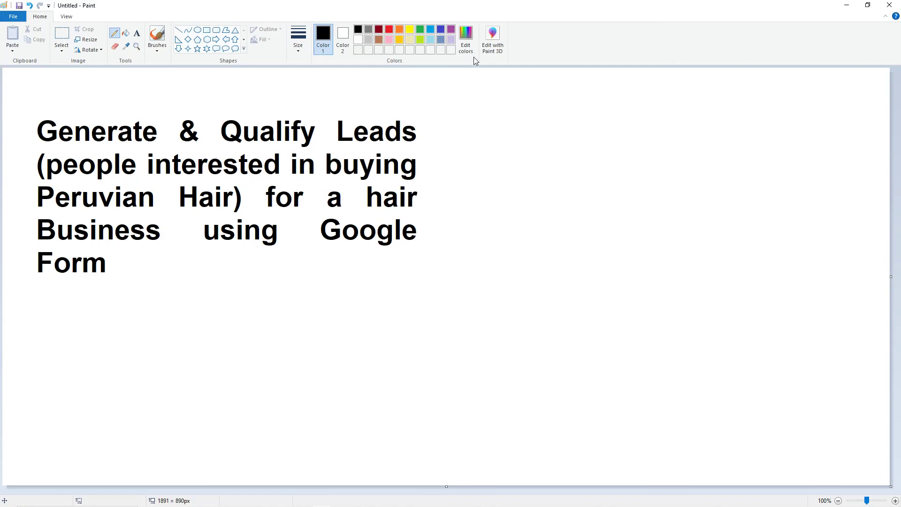
- Draw a vertical divider down the canvas and set the Pencil to the thickest size
drag(455, 76, 449, 468)
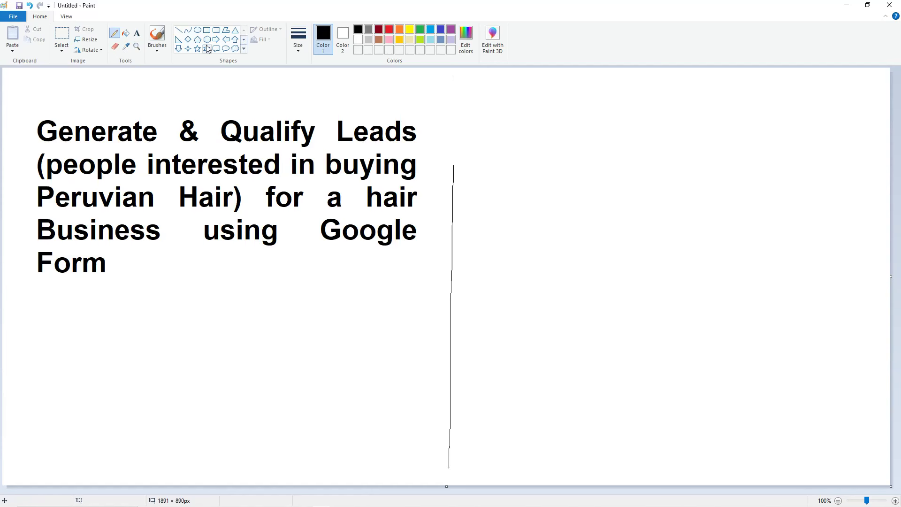
click(303, 49)
click(340, 121)
- Handwrite step 1, 'Build Google form', at the top right of the canvas
mouse_move(496, 94)
mouse_down()
mouse_move(498, 123)
mouse_move(559, 106)
mouse_move(575, 87)
mouse_move(587, 114)
mouse_move(610, 104)
mouse_move(624, 112)
mouse_move(636, 81)
mouse_move(626, 127)
mouse_up()
mouse_move(665, 99)
mouse_down()
mouse_move(667, 115)
mouse_move(725, 96)
mouse_move(725, 108)
mouse_move(747, 108)
mouse_move(756, 120)
mouse_up()
mouse_move(756, 83)
mouse_down()
mouse_move(757, 100)
mouse_move(822, 100)
mouse_up()
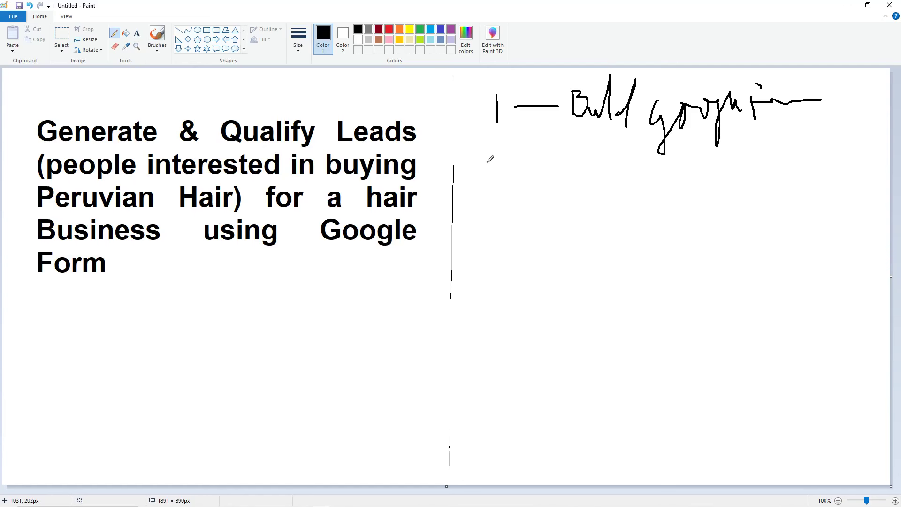
mouse_move(487, 163)
mouse_down()
mouse_move(501, 153)
mouse_move(495, 193)
mouse_move(557, 180)
mouse_up()
- Handwrite step 2 'Platform' and step 3 'Get Response' below it
mouse_move(576, 159)
mouse_down()
mouse_move(578, 201)
mouse_move(589, 153)
mouse_move(576, 174)
mouse_up()
drag(610, 141, 606, 186)
mouse_move(625, 167)
mouse_down()
mouse_move(638, 155)
mouse_move(654, 201)
mouse_move(663, 159)
mouse_move(664, 174)
mouse_move(718, 165)
mouse_move(723, 185)
mouse_up()
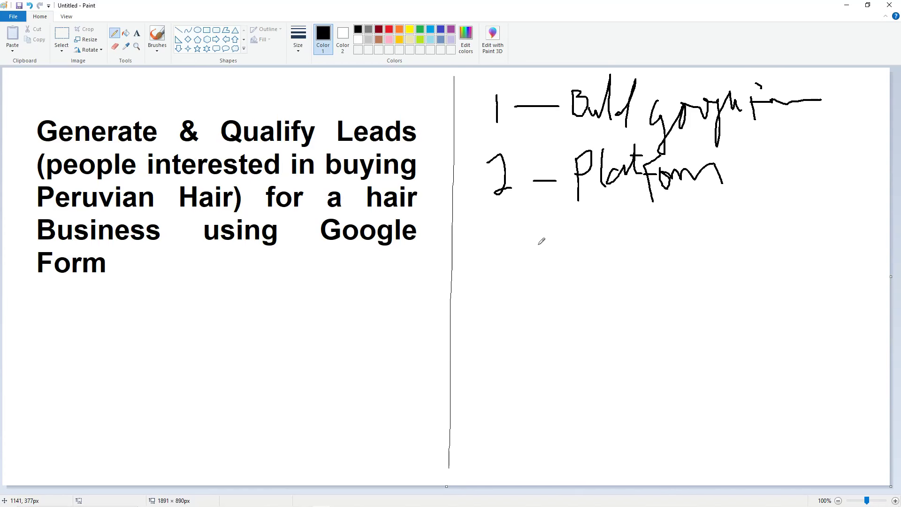
drag(505, 241, 511, 283)
drag(548, 254, 560, 255)
mouse_move(593, 229)
mouse_down()
mouse_move(586, 262)
mouse_move(610, 240)
mouse_move(623, 253)
mouse_move(631, 239)
mouse_move(638, 275)
mouse_up()
mouse_move(637, 233)
mouse_down()
mouse_move(634, 258)
mouse_move(650, 262)
mouse_move(659, 244)
mouse_move(678, 257)
mouse_move(678, 244)
mouse_move(692, 253)
mouse_move(696, 272)
mouse_up()
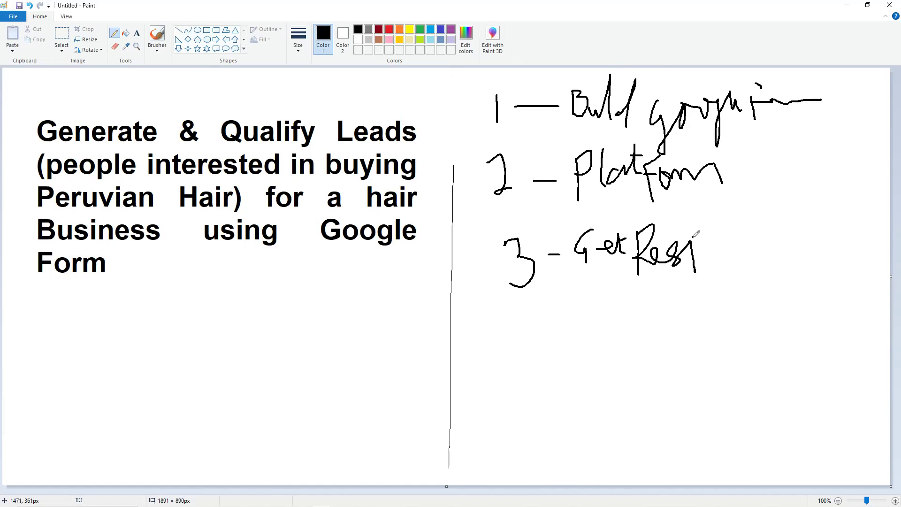
mouse_move(692, 239)
mouse_down()
mouse_move(694, 249)
mouse_move(715, 241)
mouse_move(724, 257)
mouse_move(737, 232)
mouse_move(758, 246)
mouse_up()
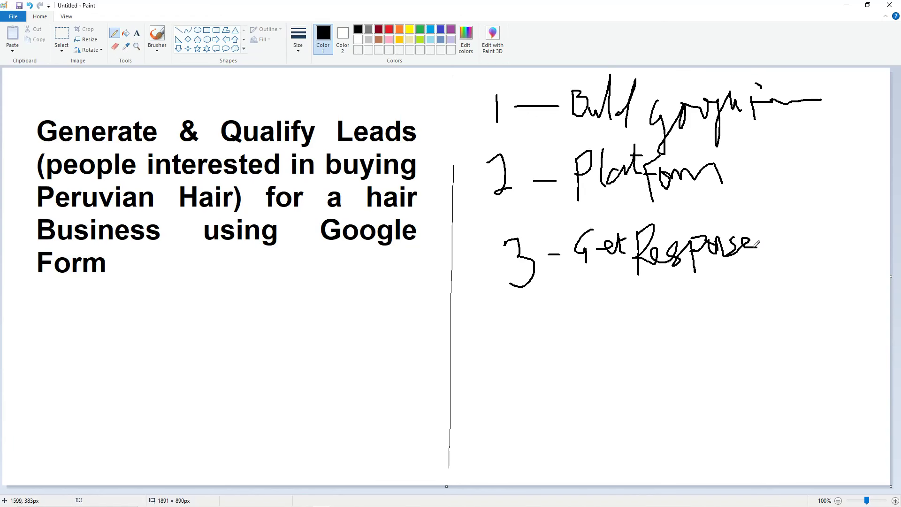
key(XF86MonBrightnessUp)
key(XF86MonBrightnessUp)
- Draw a pencil corner bracket below the title and place a text box beside it
drag(190, 300, 192, 449)
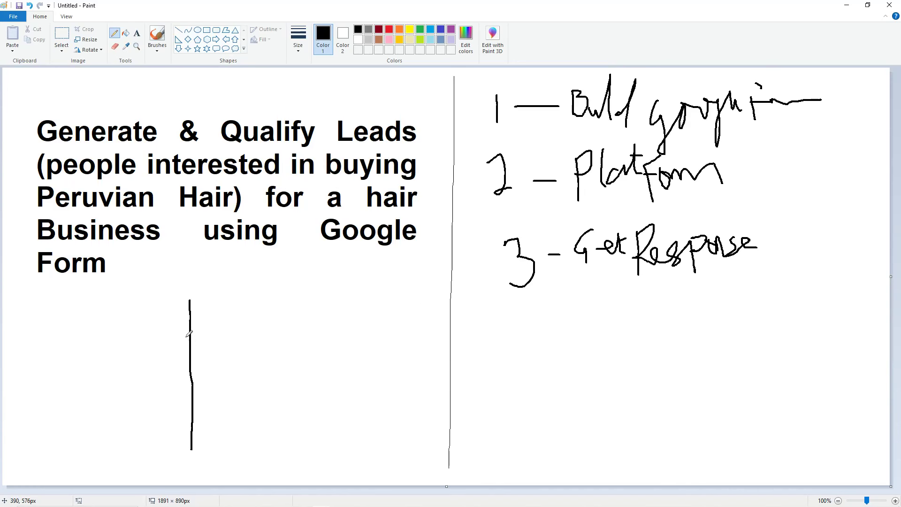
drag(188, 303, 331, 295)
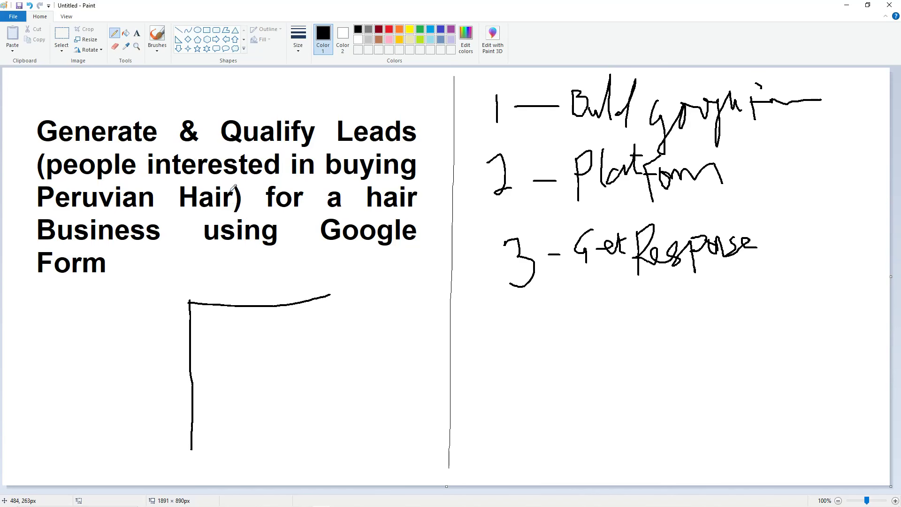
click(136, 33)
click(264, 319)
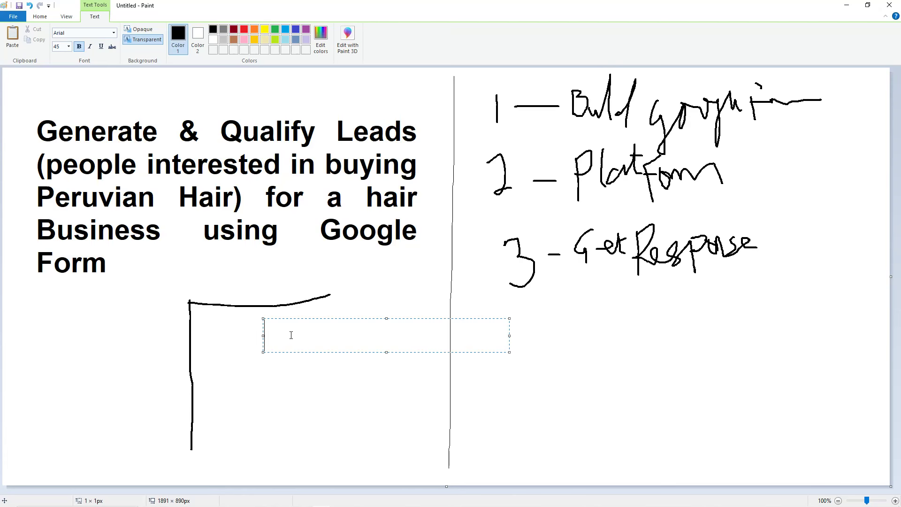
- Type three lines: 'Amount they're willing to spend', 'desired length', 'desired color'
text(Amo)
key(BackSpace)
text(mount to)
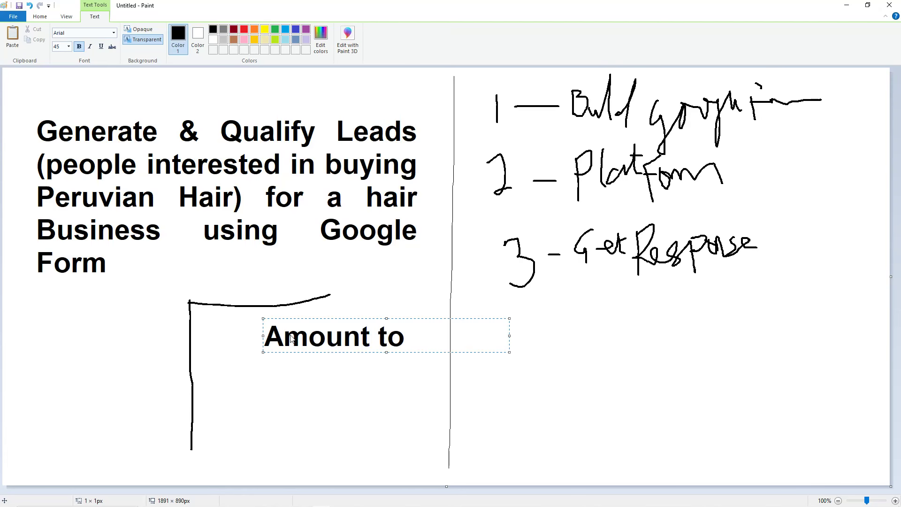
key(BackSpace)
key(BackSpace)
text(they're )
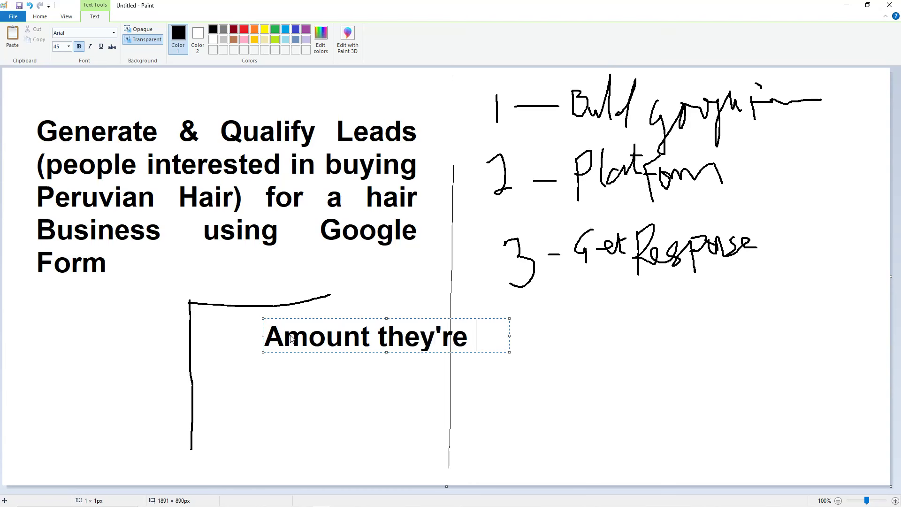
text(willing to )
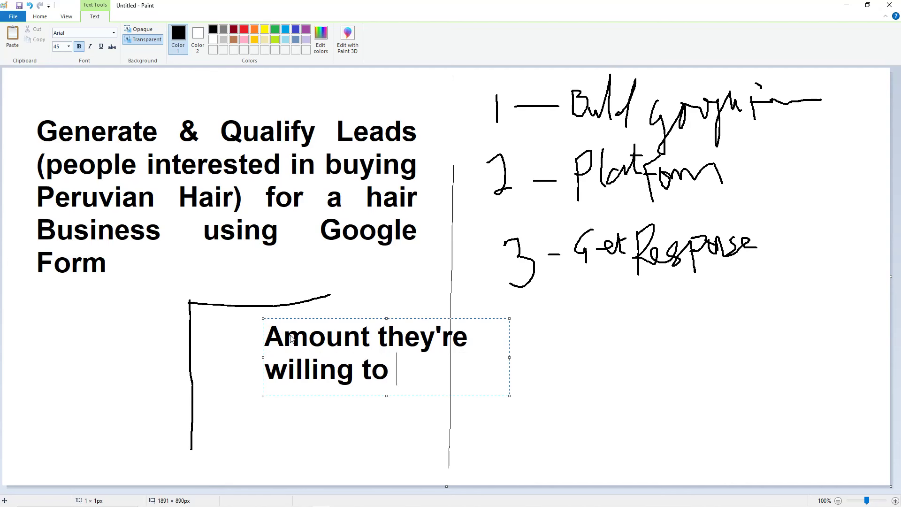
text(spend)
key(Return)
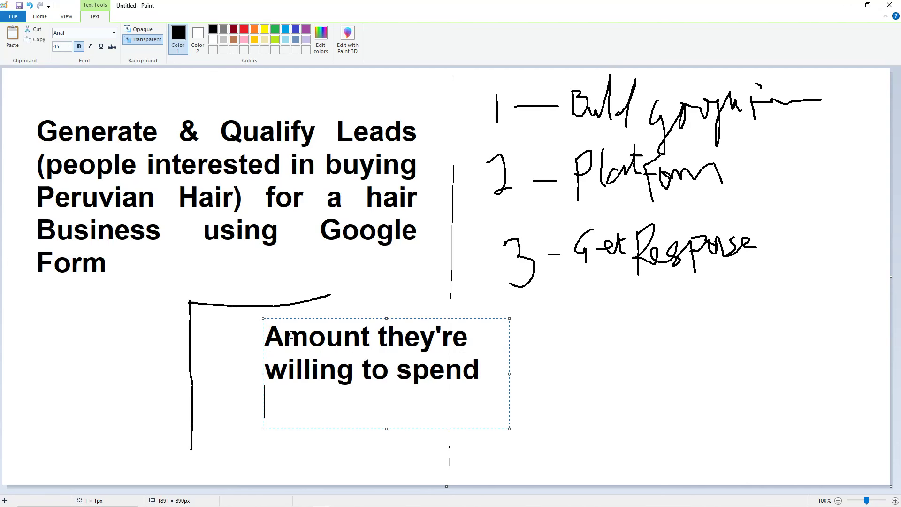
text(desired )
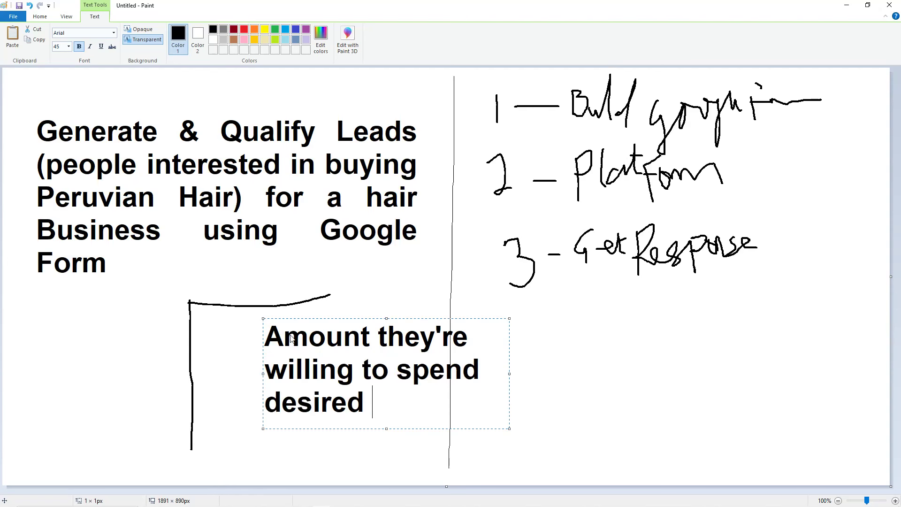
text(length)
key(Return)
text(d)
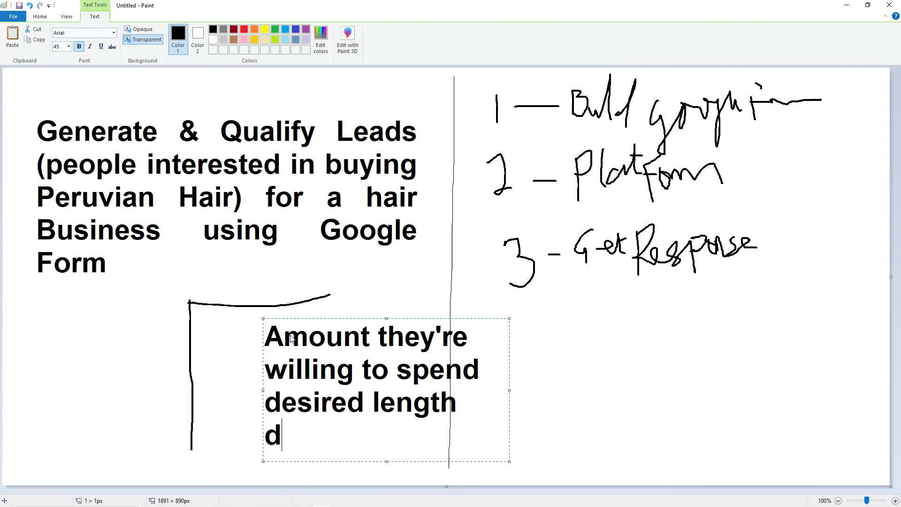
text(esired colo)
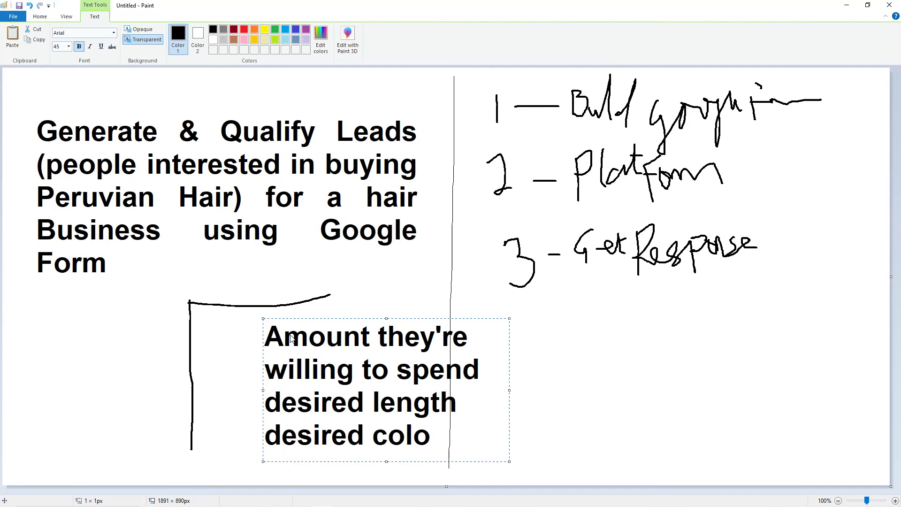
text(r)
key(Return)
- Widen the box, add a target purchase date line, move it under the heading and commit
drag(509, 402, 869, 327)
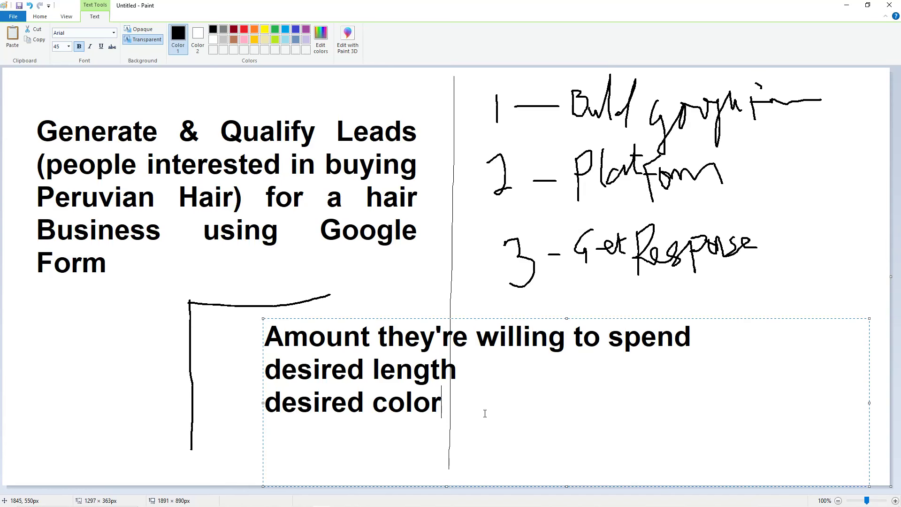
text(Whe)
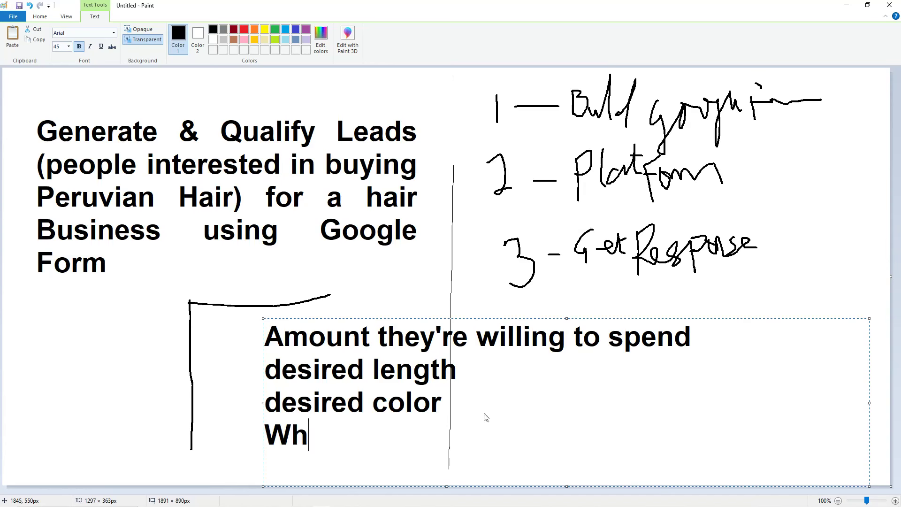
key(BackSpace)
key(BackSpace)
key(BackSpace)
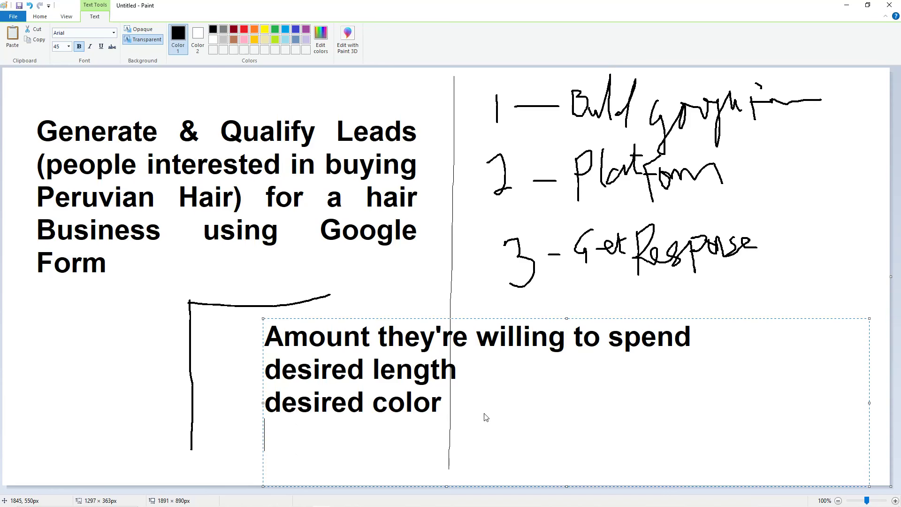
text(Expect)
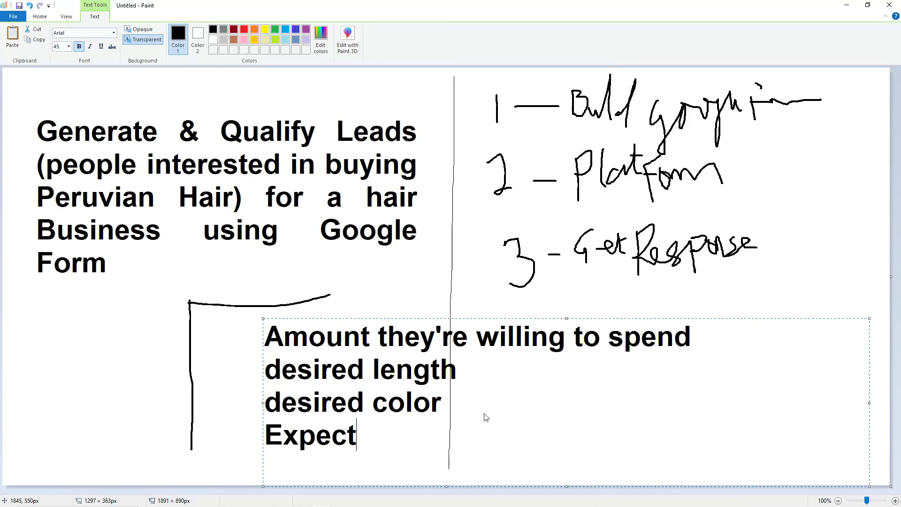
text(ed time )
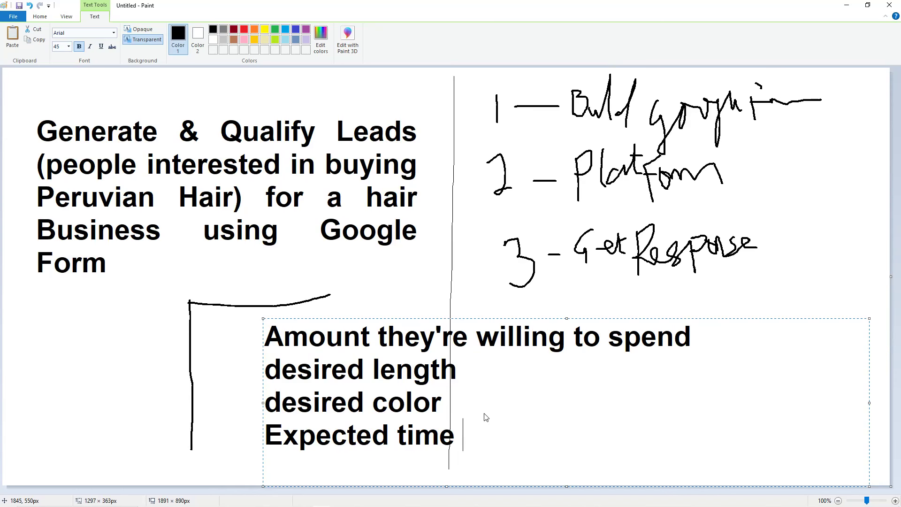
text(od)
key(BackSpace)
key(BackSpace)
key(BackSpace)
key(BackSpace)
key(BackSpace)
key(BackSpace)
key(BackSpace)
key(BackSpace)
key(BackSpace)
key(BackSpace)
key(BackSpace)
key(BackSpace)
key(BackSpace)
key(BackSpace)
key(BackSpace)
key(BackSpace)
key(BackSpace)
text(T)
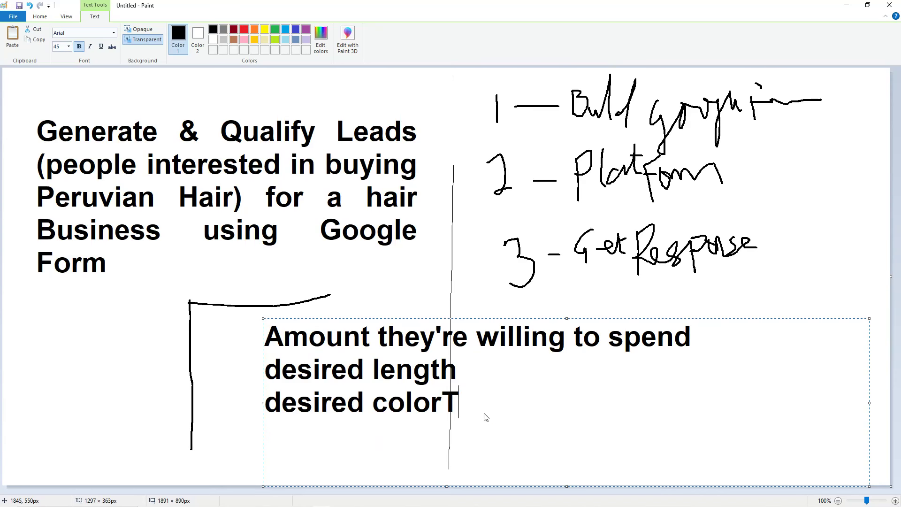
key(BackSpace)
key(Return)
text(Targ)
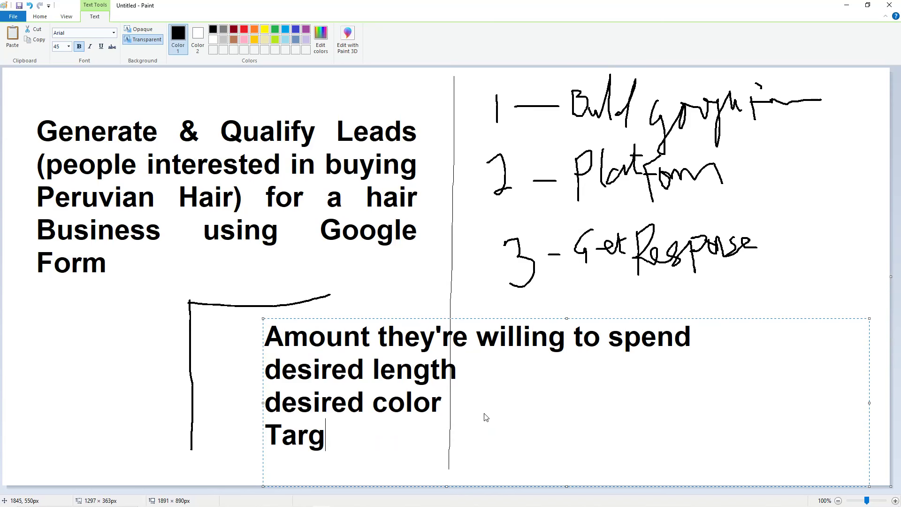
text(et date)
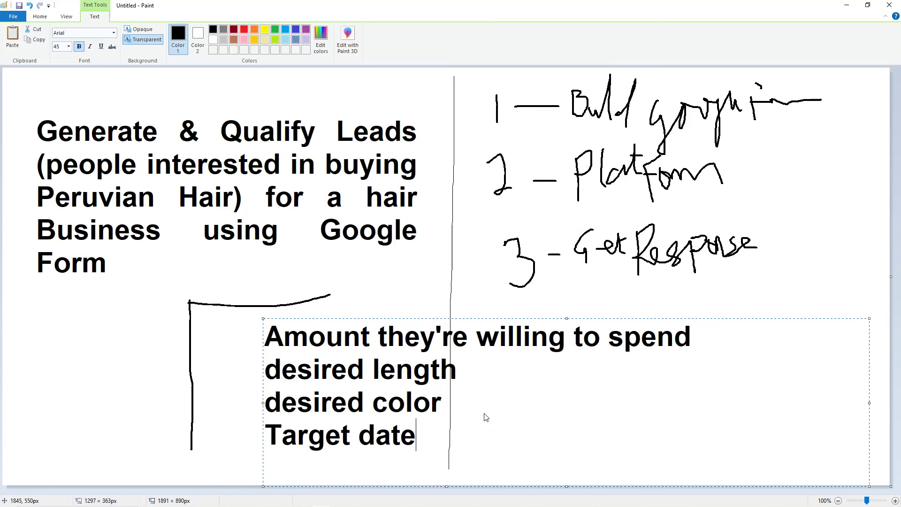
text( of)
text(purchase)
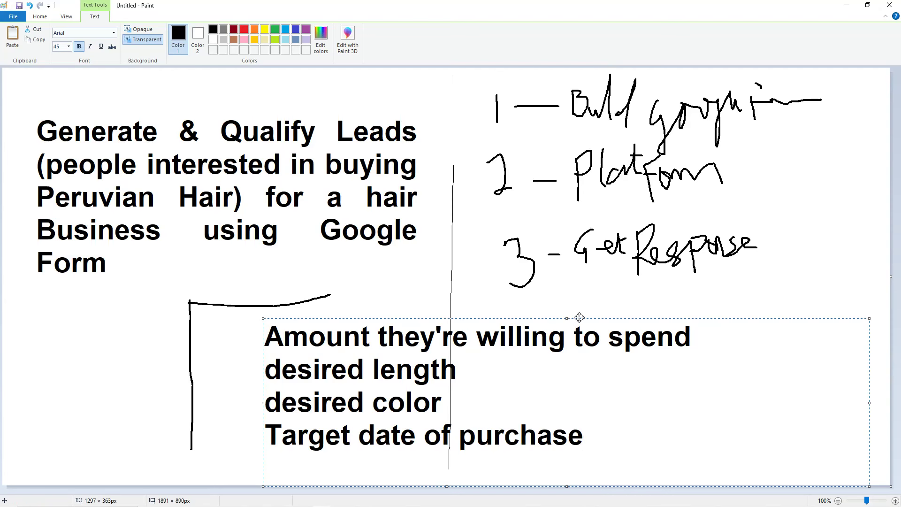
mouse_move(578, 319)
mouse_down()
mouse_move(526, 300)
mouse_move(492, 269)
mouse_move(570, 262)
mouse_up()
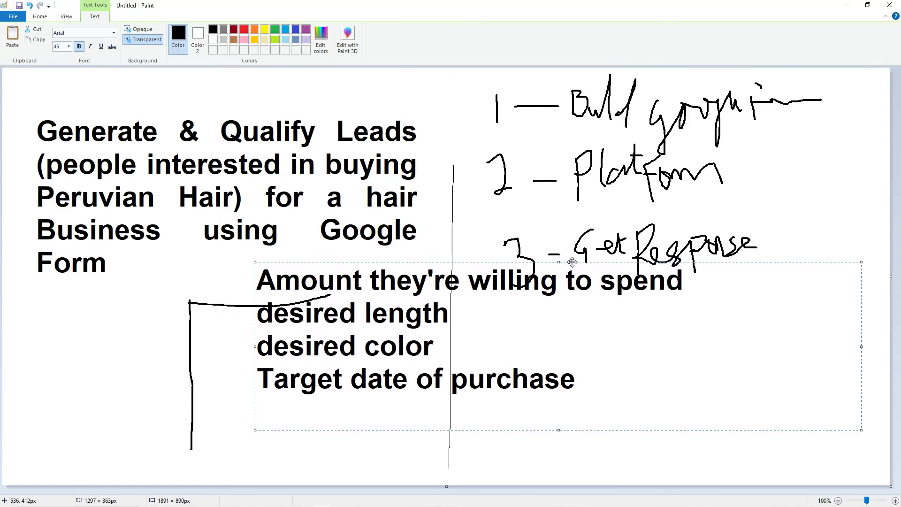
click(212, 305)
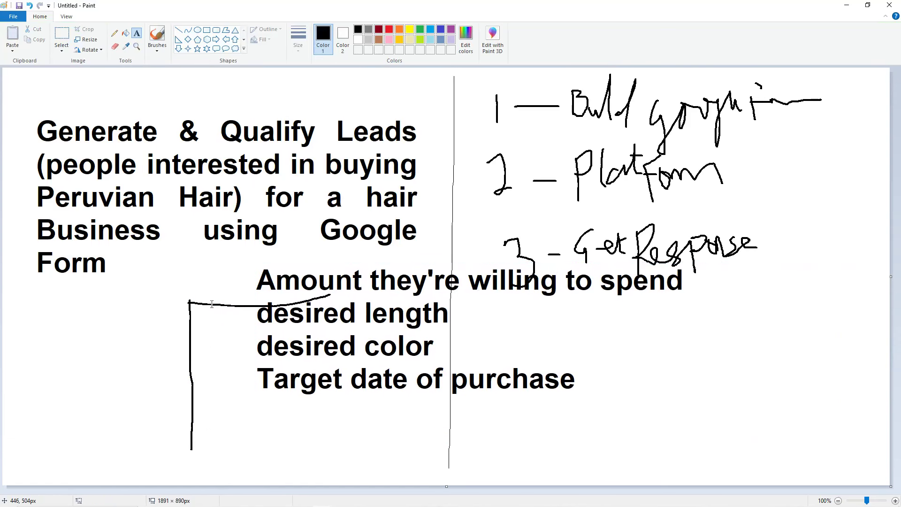
- Minimize Paint and load the Google Forms home page by entering 'form' in Chrome's address bar
click(847, 5)
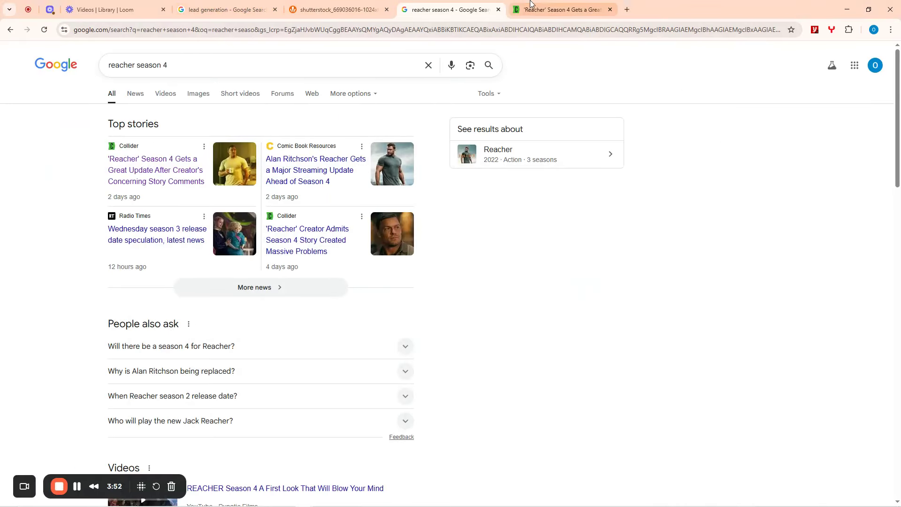
click(554, 10)
click(499, 31)
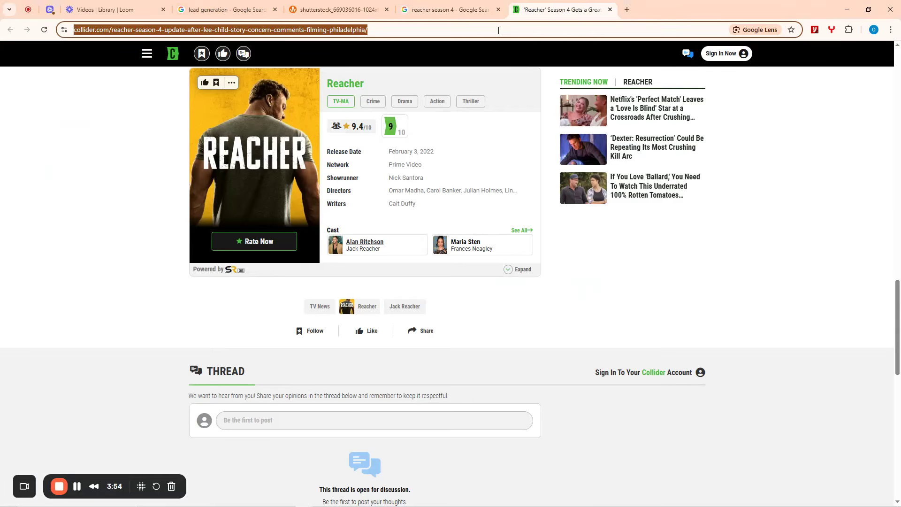
key(BackSpace)
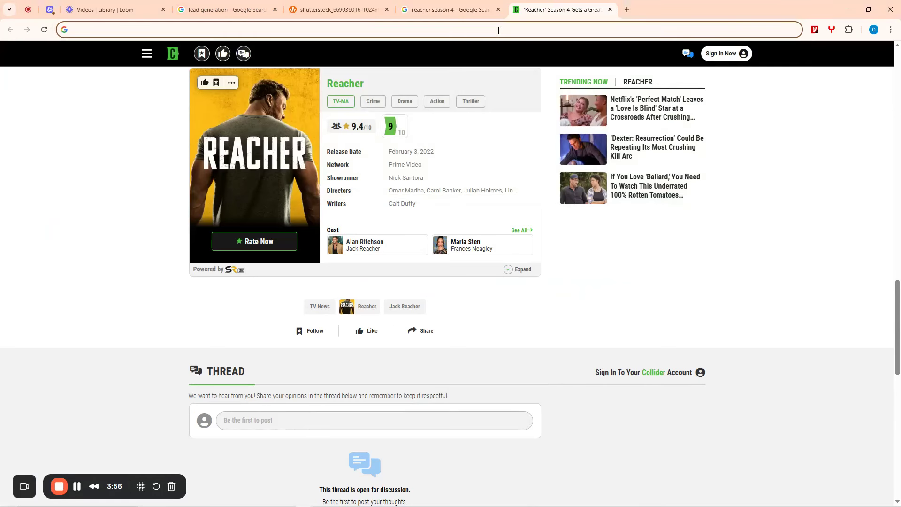
text(form)
key(Return)
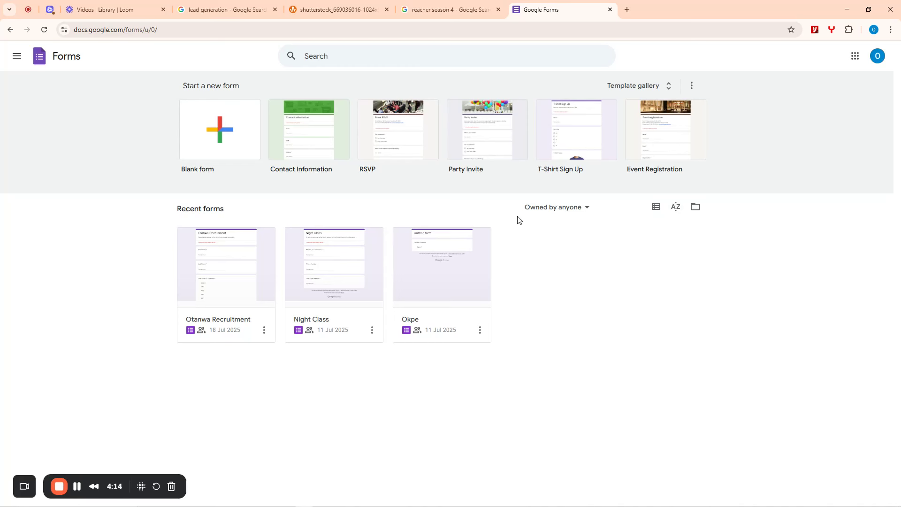
- Create a blank form and title it 'Otanwa Hair Form'
click(212, 132)
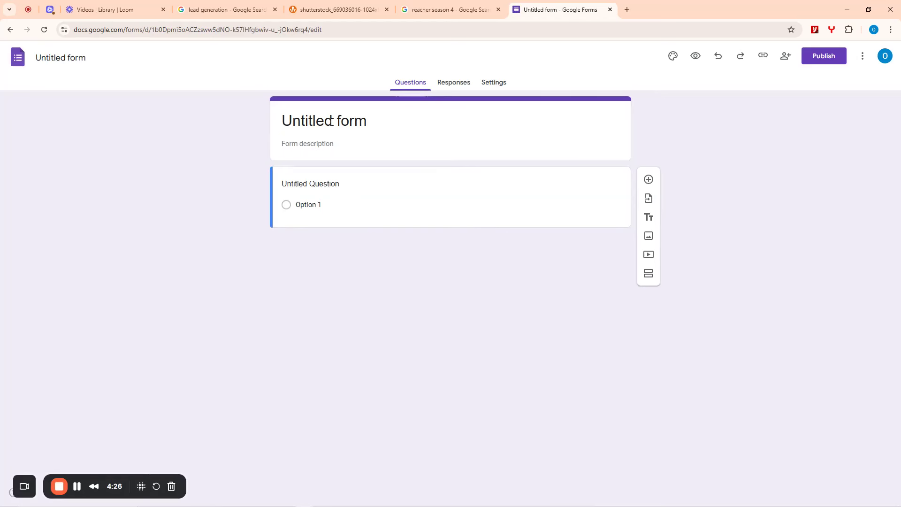
click(331, 121)
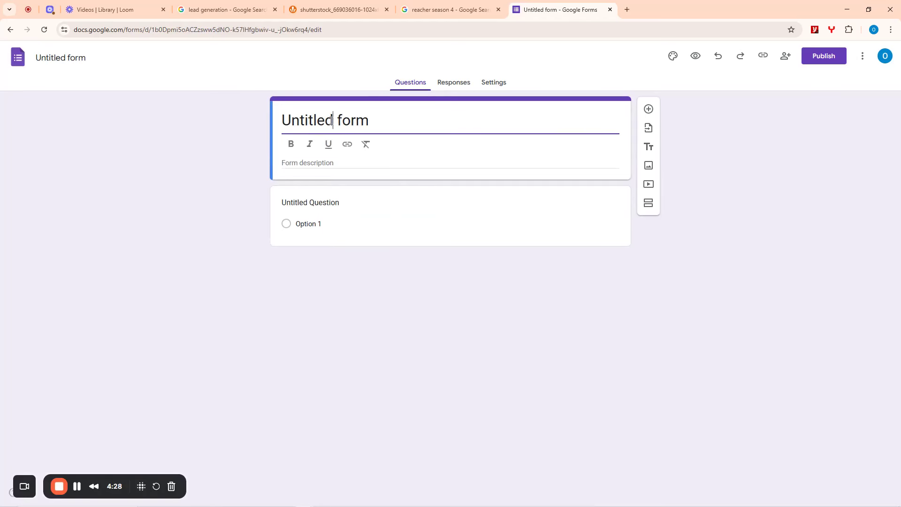
triple_click(330, 121)
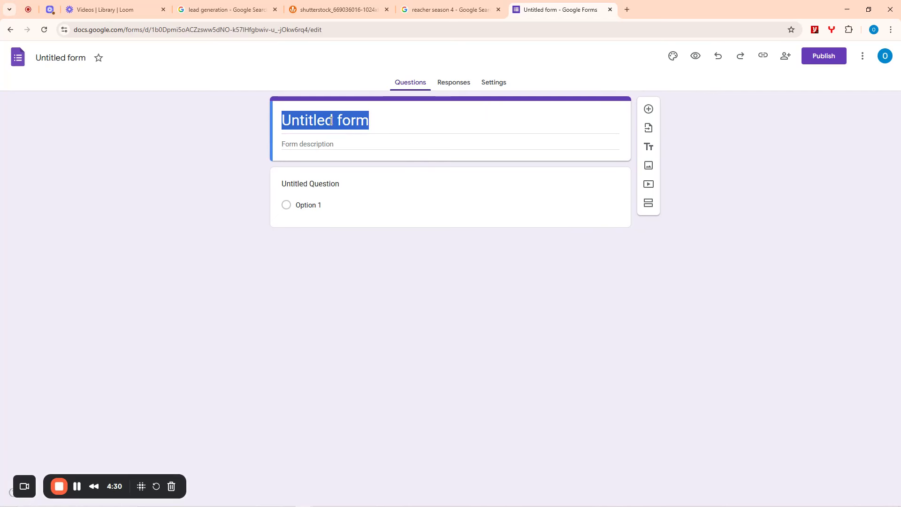
click(398, 121)
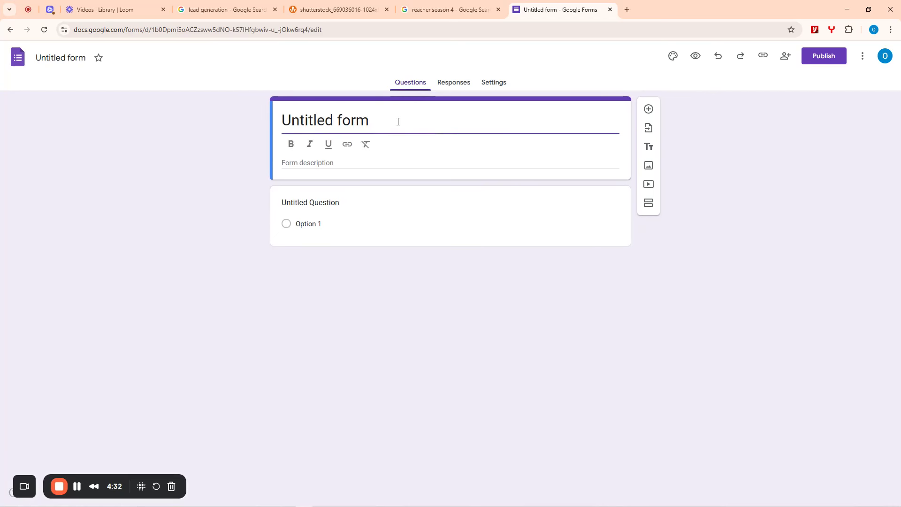
triple_click(399, 122)
text(Otanwa)
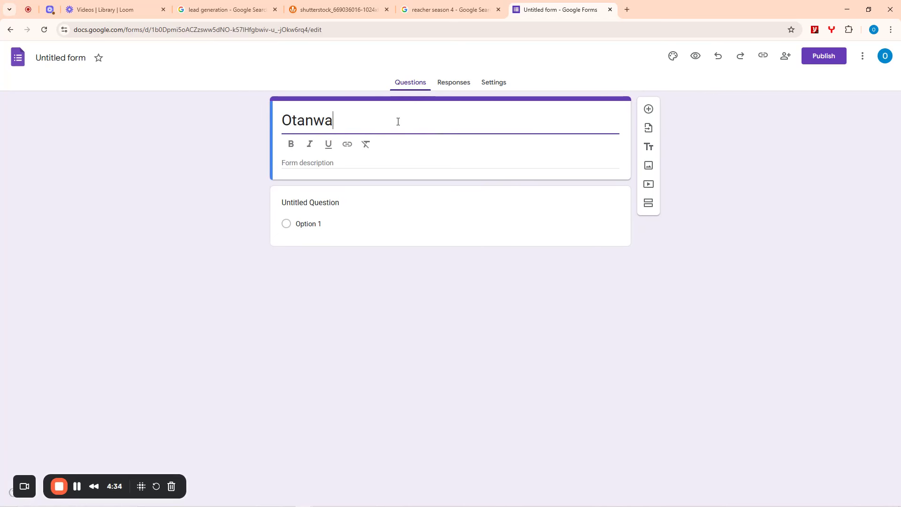
text( Haie)
key(BackSpace)
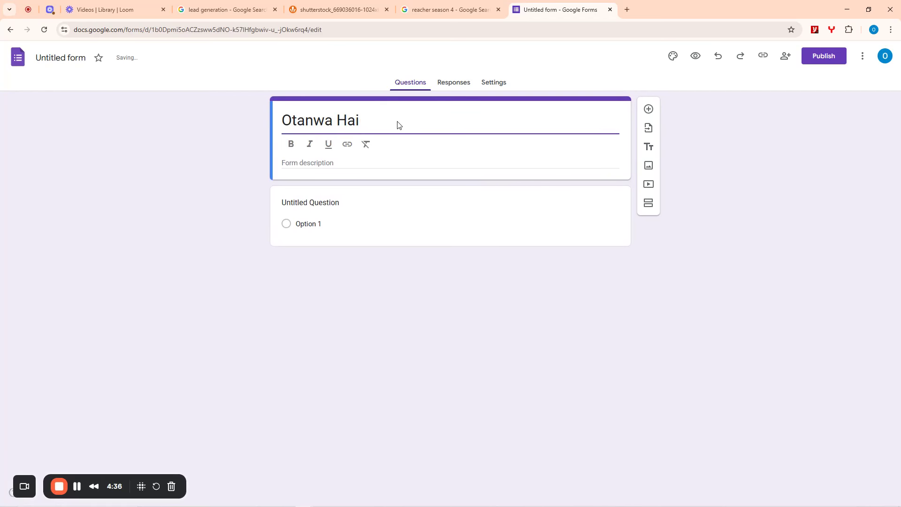
text(r Form)
- Add the description 'Please kindly respond with accurate details in order to help us serve you better!'
click(361, 163)
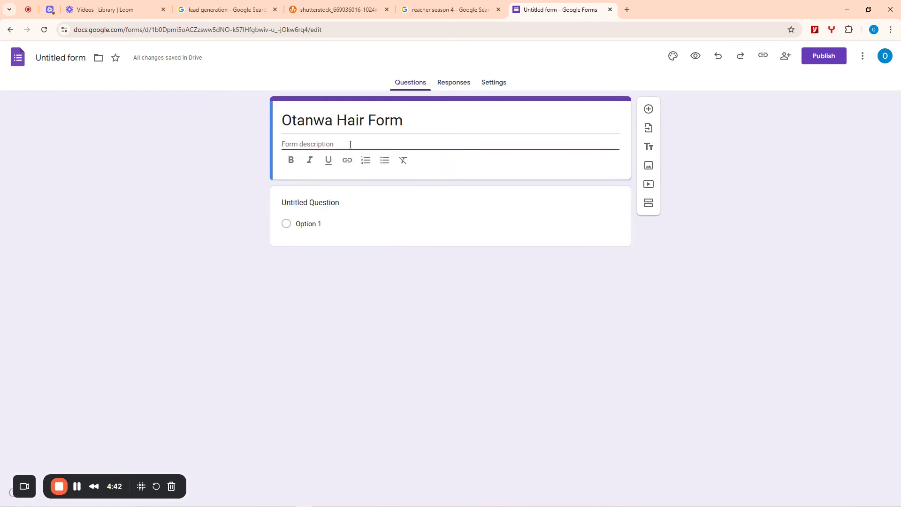
text(Th)
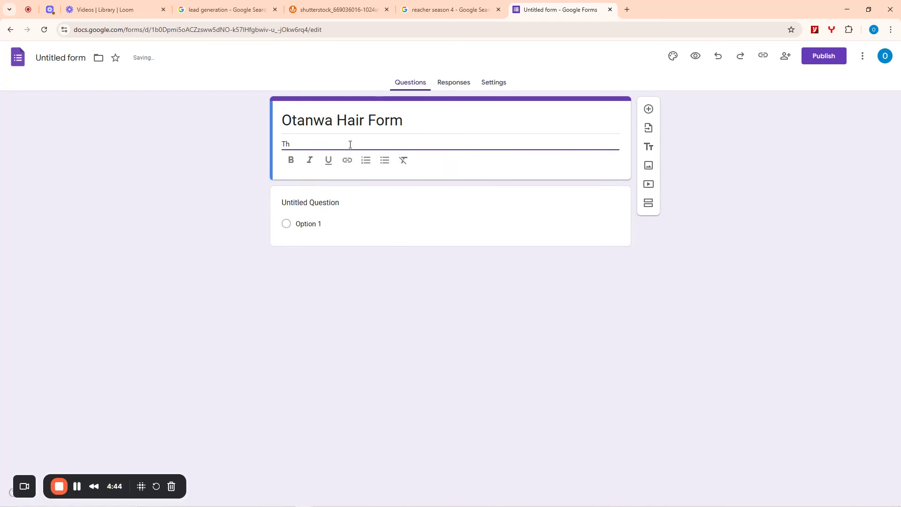
key(BackSpace)
key(BackSpace)
text(Please kindly respond with ac)
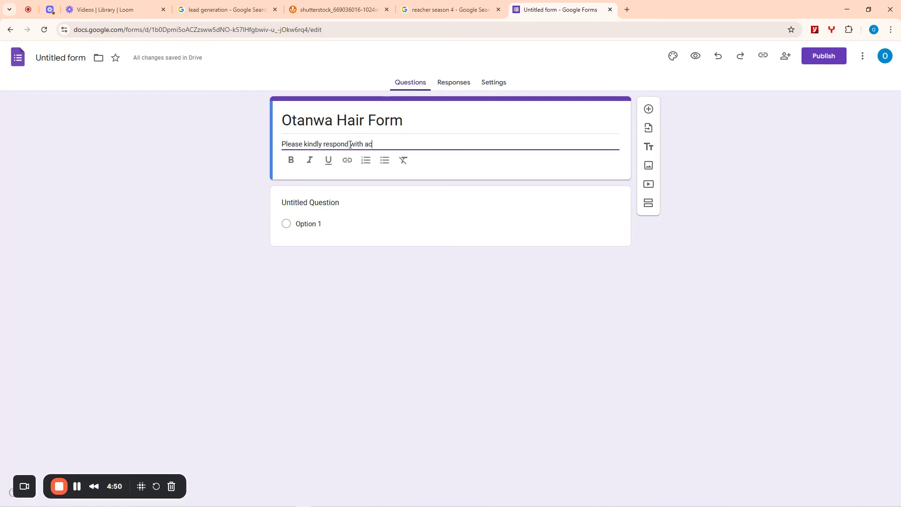
text(curate details in orde)
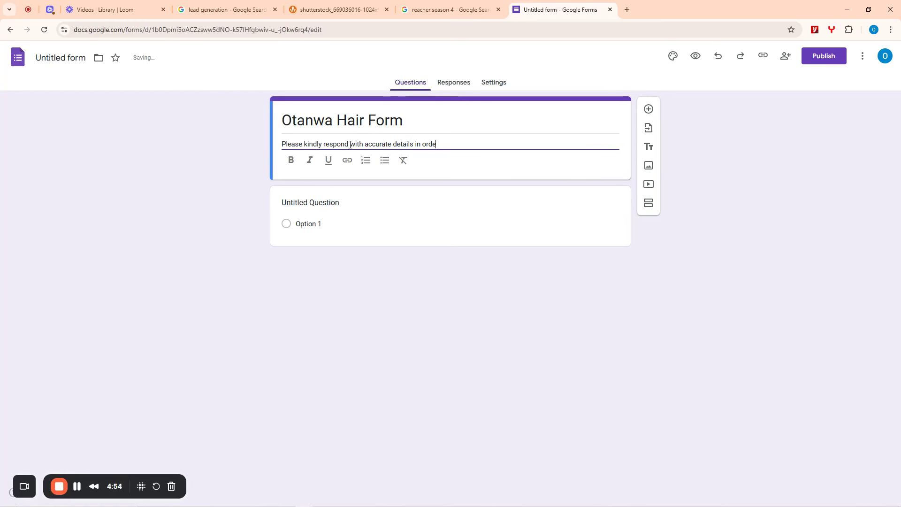
text(r to help )
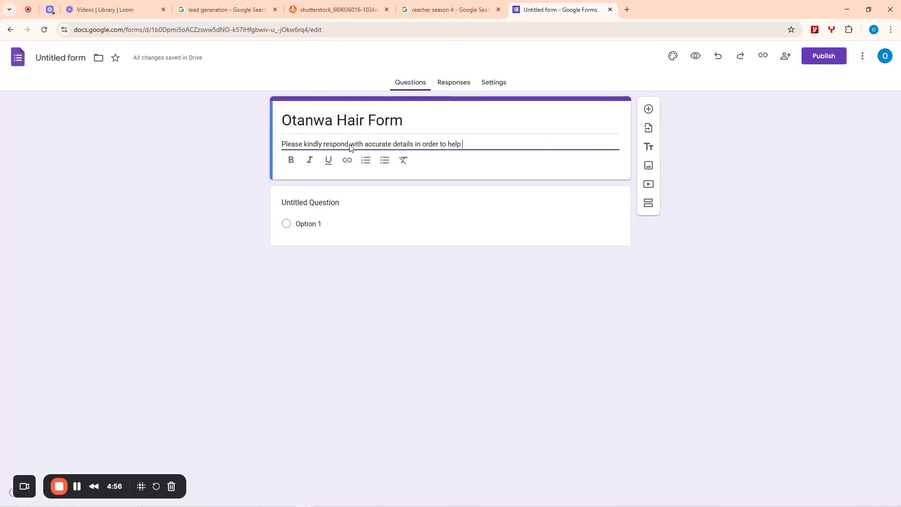
text(us server yu)
key(BackSpace)
key(BackSpace)
key(BackSpace)
key(BackSpace)
text(you better)
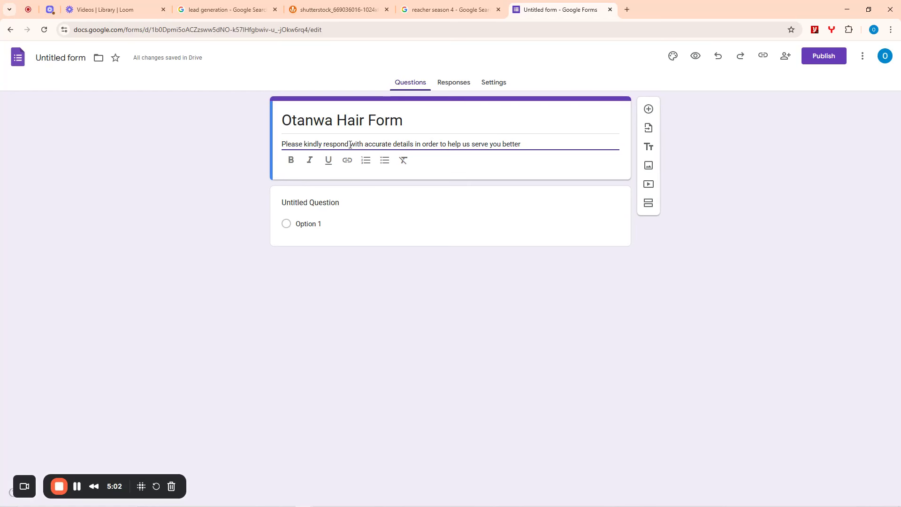
text(!)
- Title the first question 'What is your Name?', set it to Short answer and turn on Required
click(304, 202)
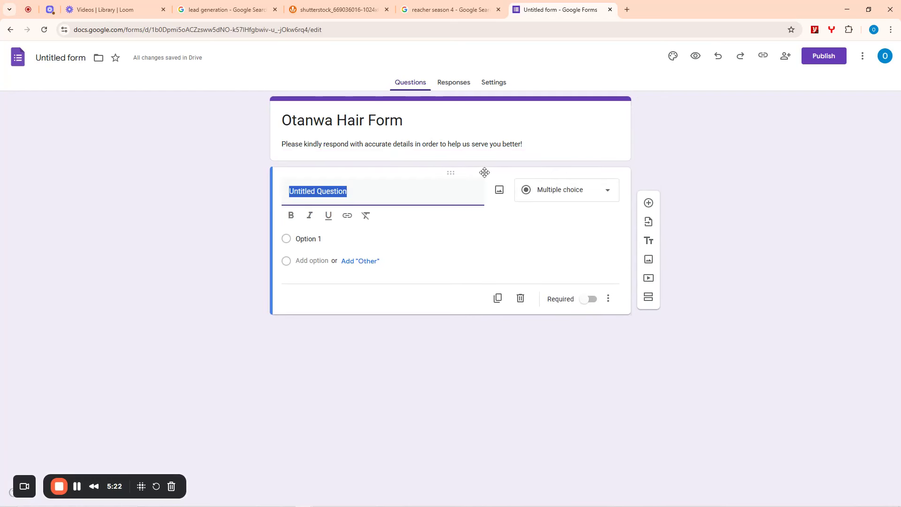
click(653, 166)
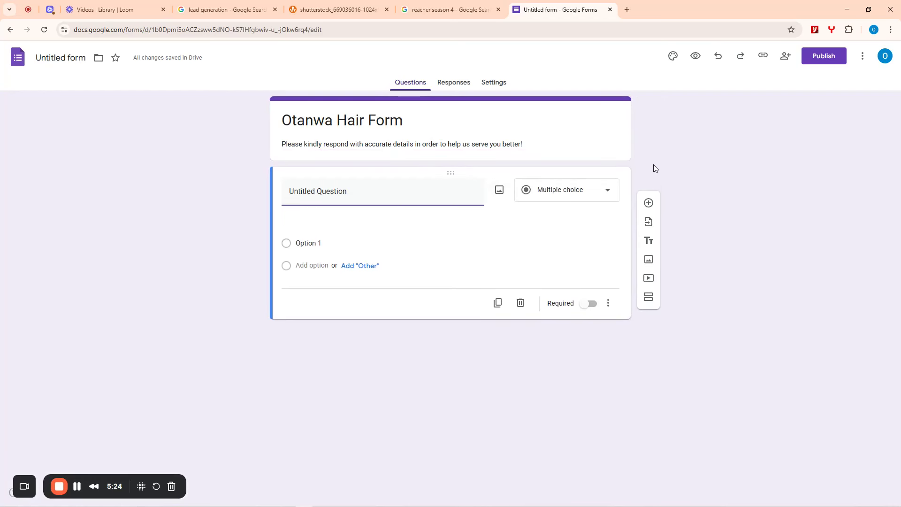
click(336, 193)
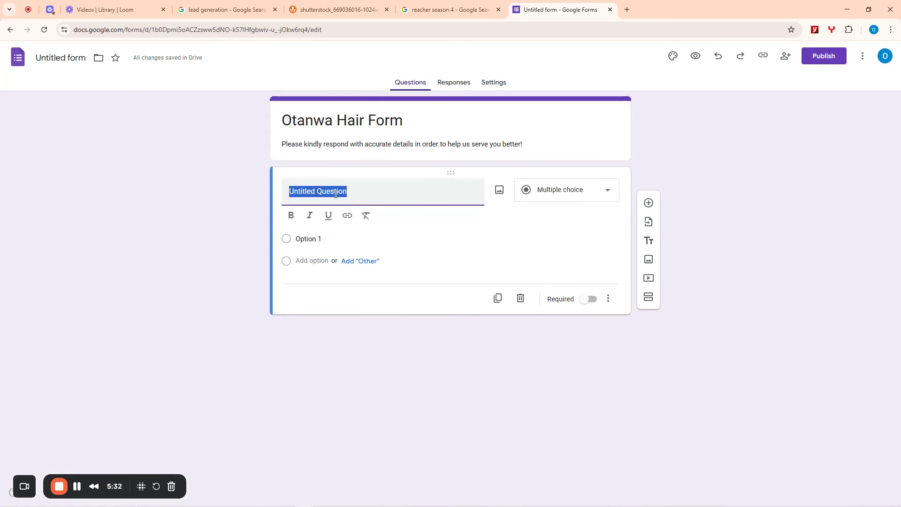
text(What is)
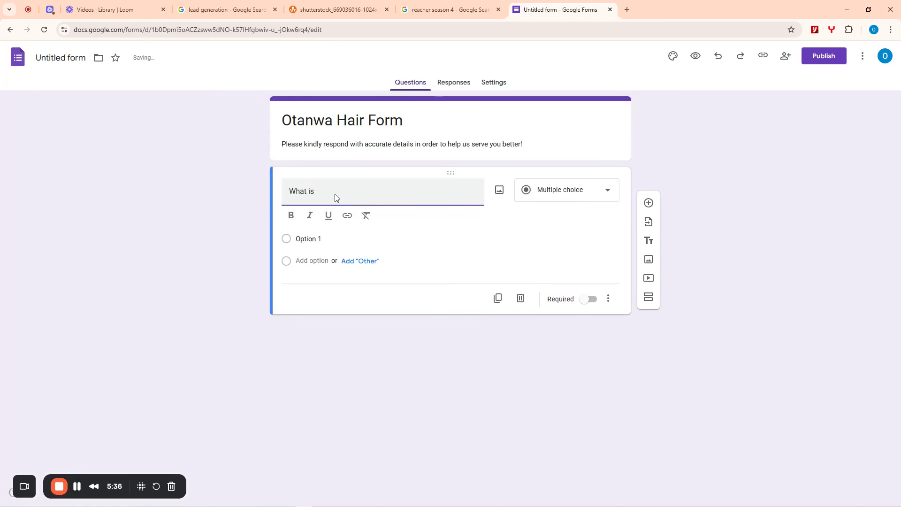
text( your Name?)
click(557, 193)
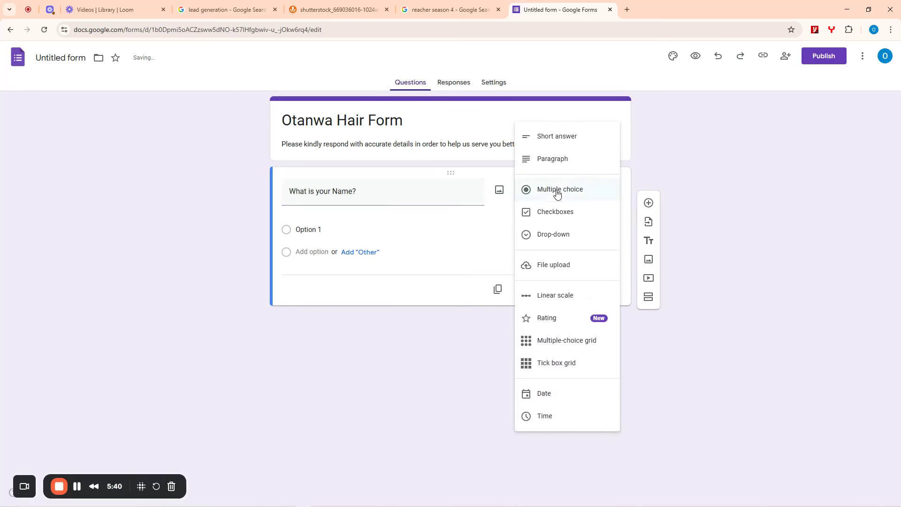
click(558, 136)
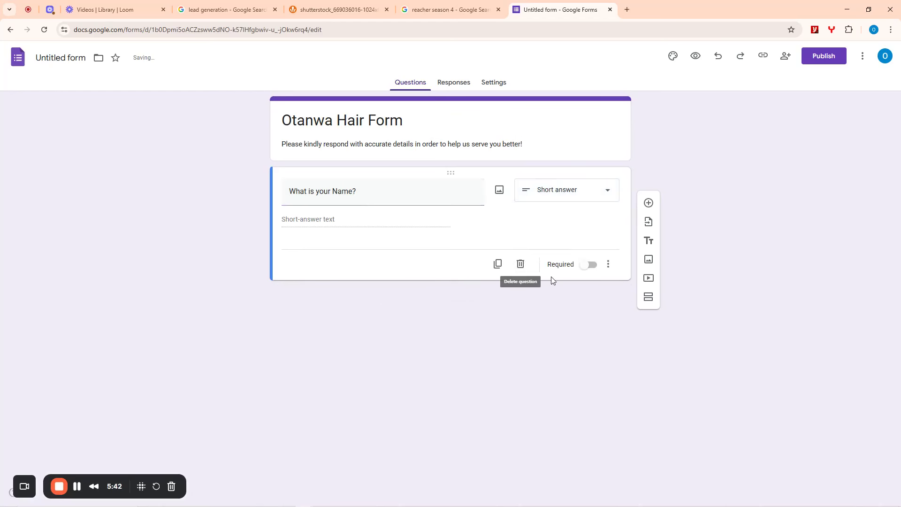
click(592, 265)
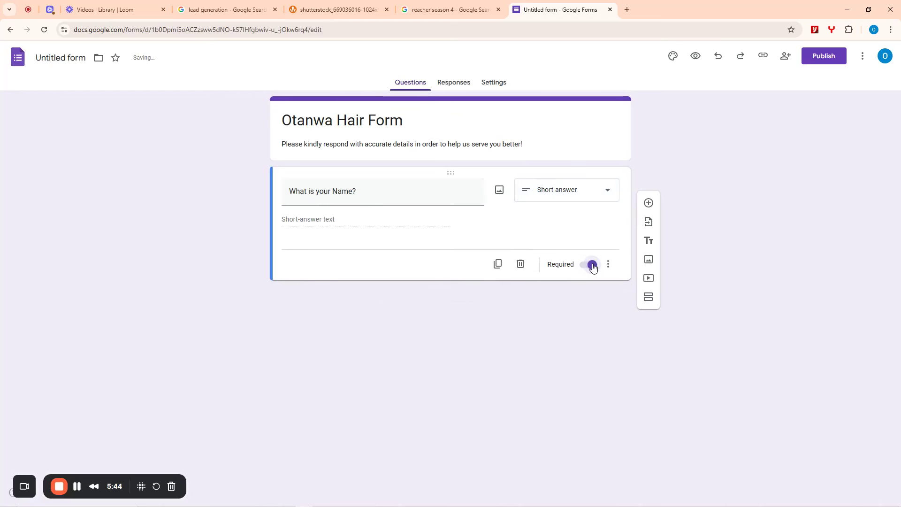
click(547, 191)
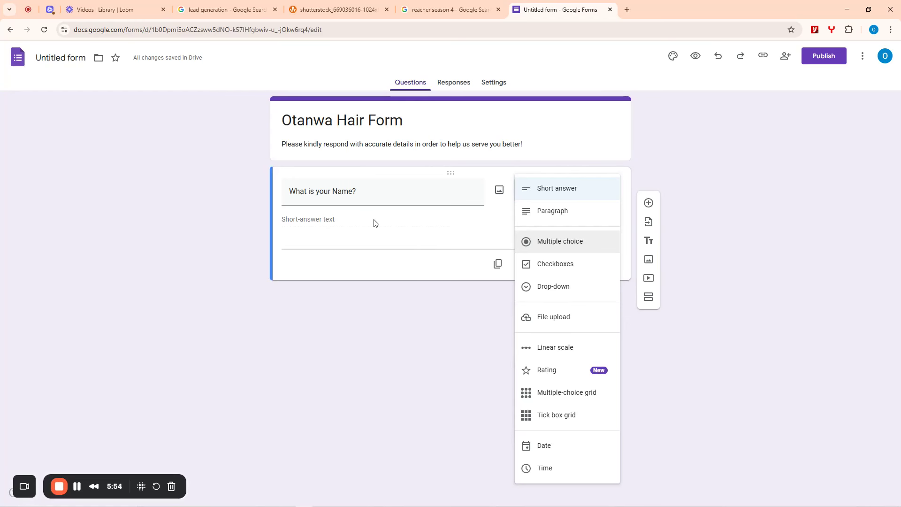
key(Up)
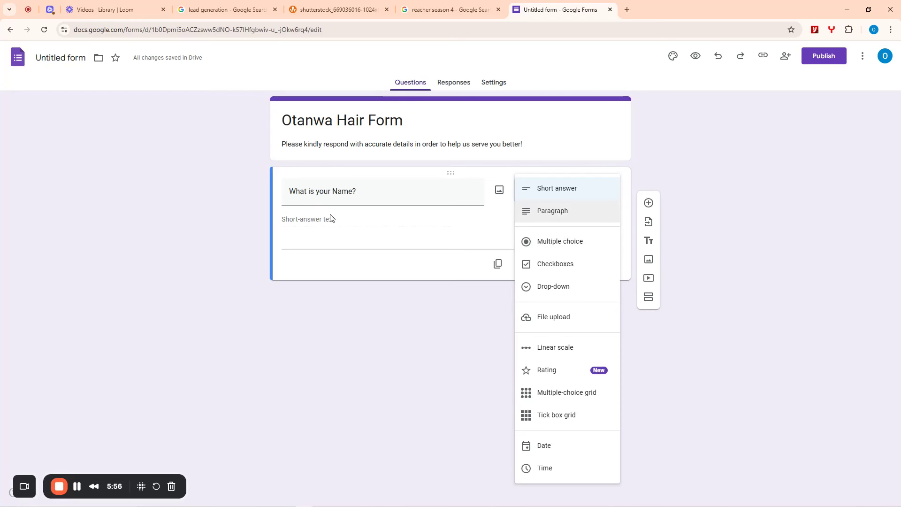
click(553, 192)
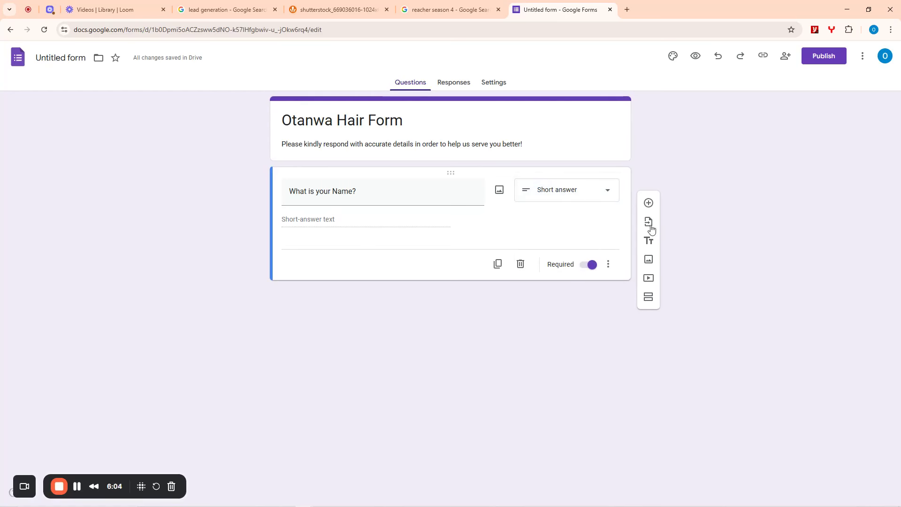
- Add a required multiple-choice 'Gender' question with Male and Female options, plus a blank question
click(649, 203)
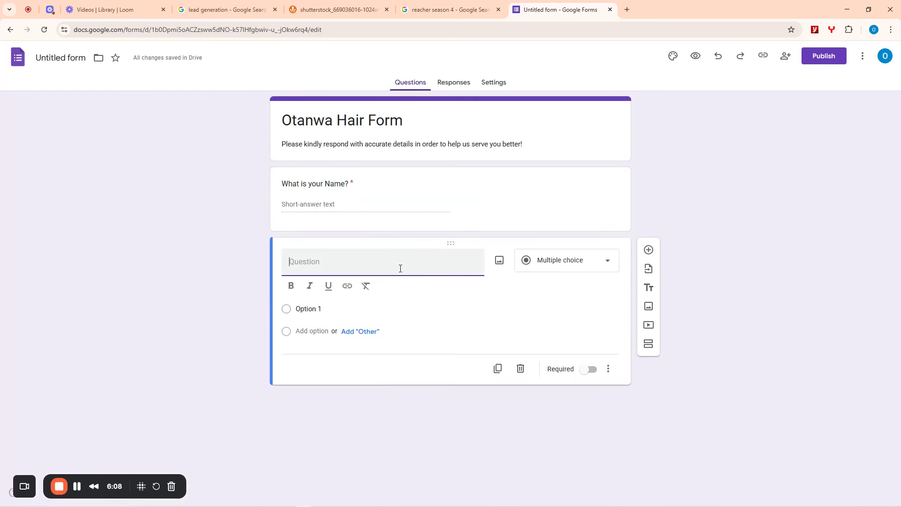
text(Gender)
click(559, 270)
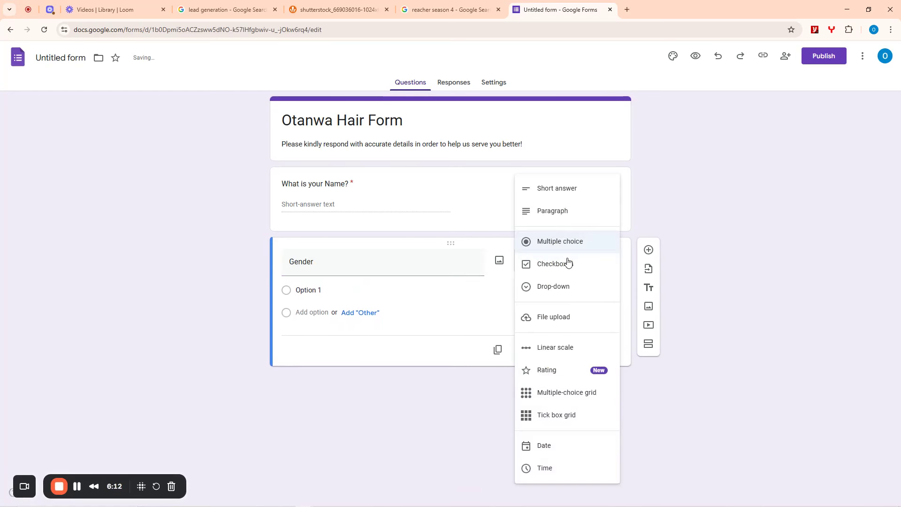
click(340, 293)
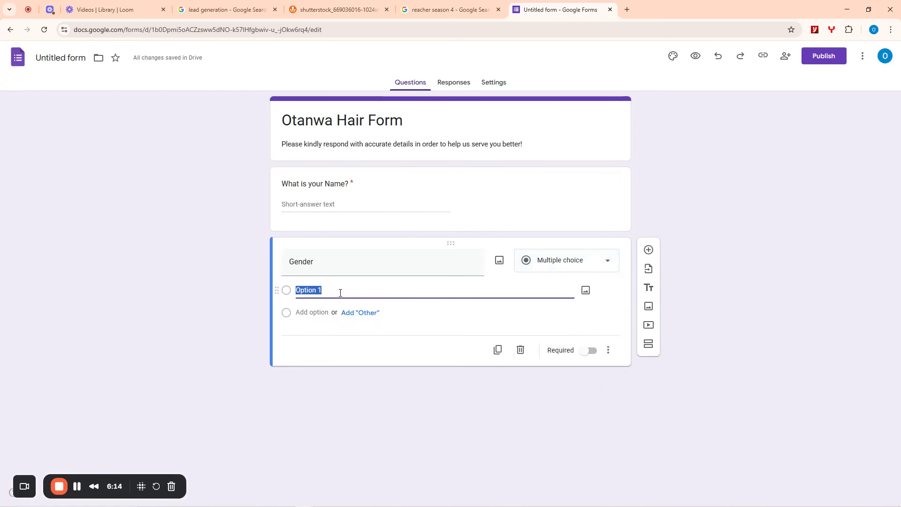
text(Male)
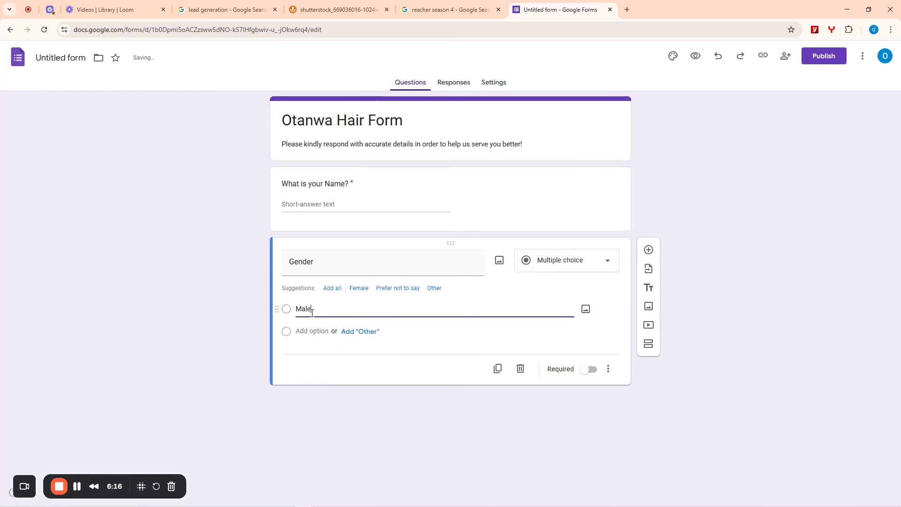
click(323, 331)
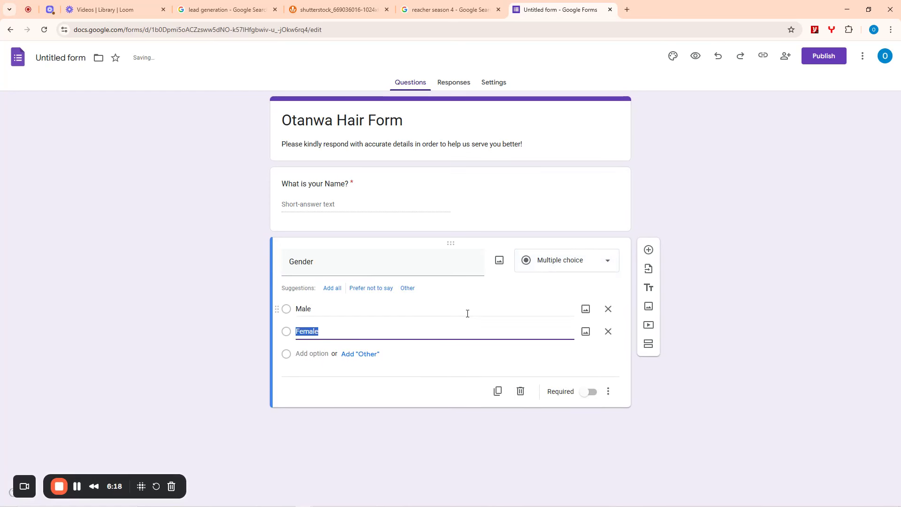
click(593, 391)
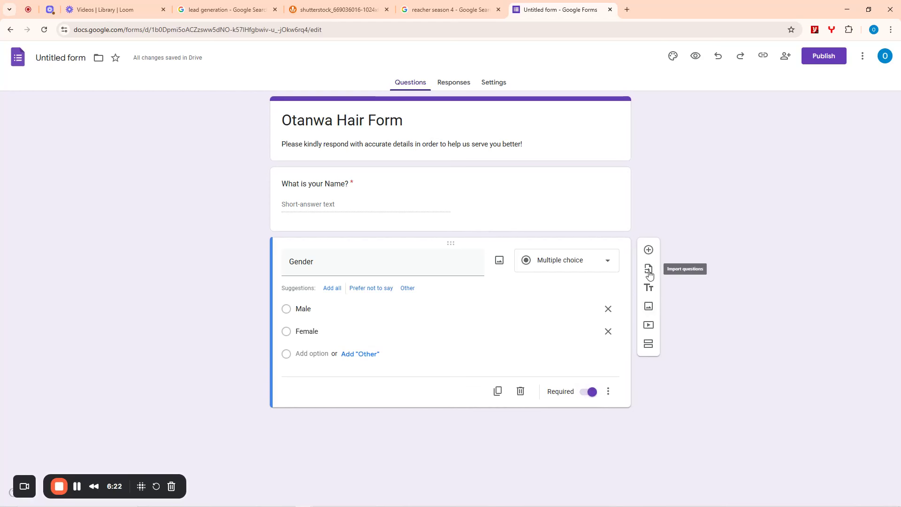
click(649, 250)
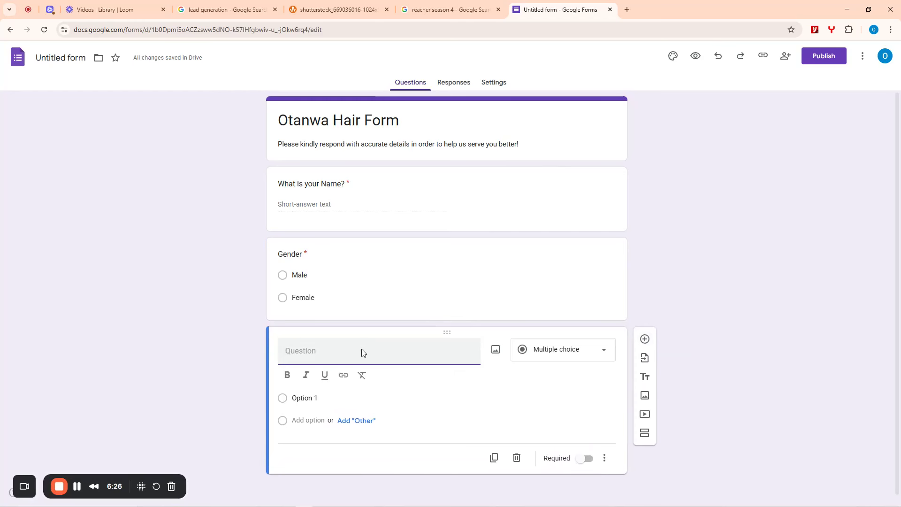
- Title the third question 'How Much are you Willing to Spend on Hair Right Now', keeping Multiple choice
text(How Much are )
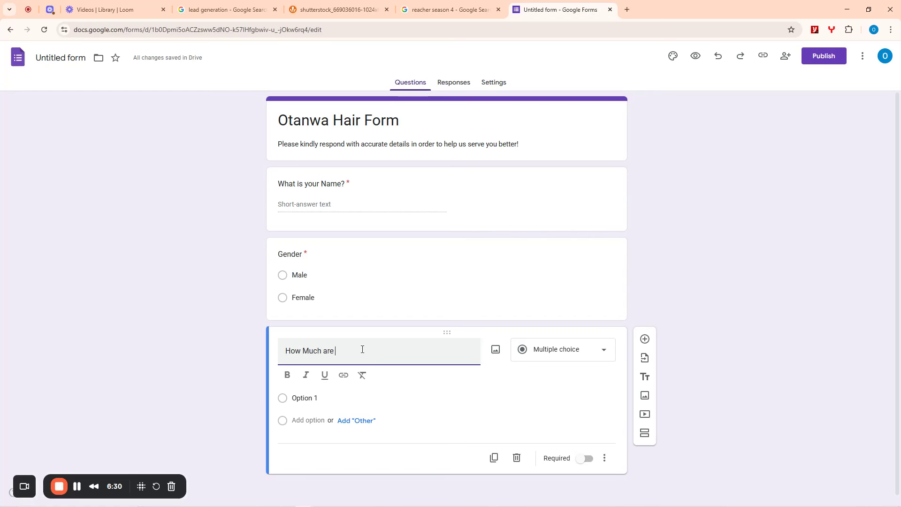
text(you Willing to Spen)
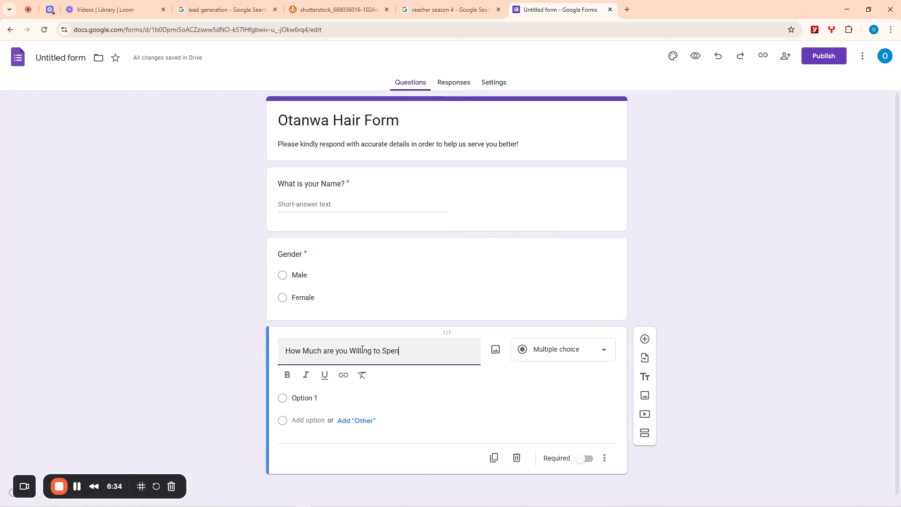
text(d on Hair Rg)
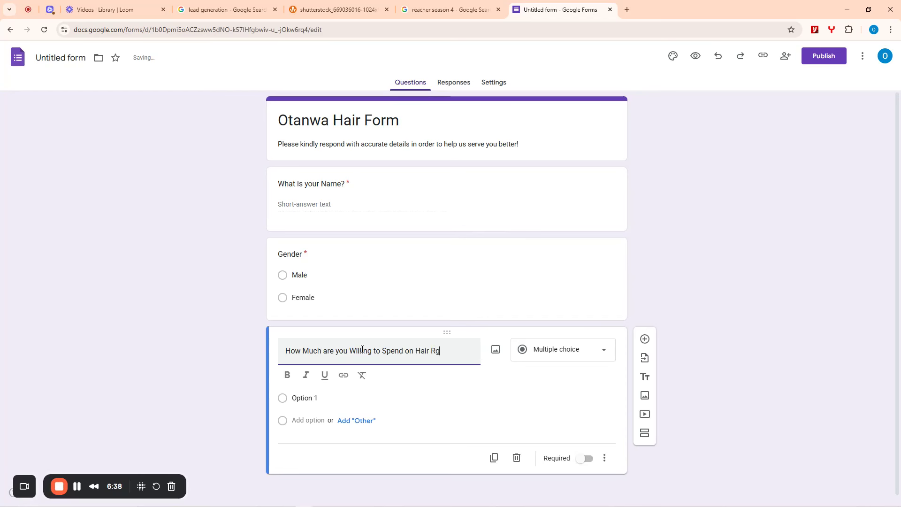
text(ht Now)
text(i)
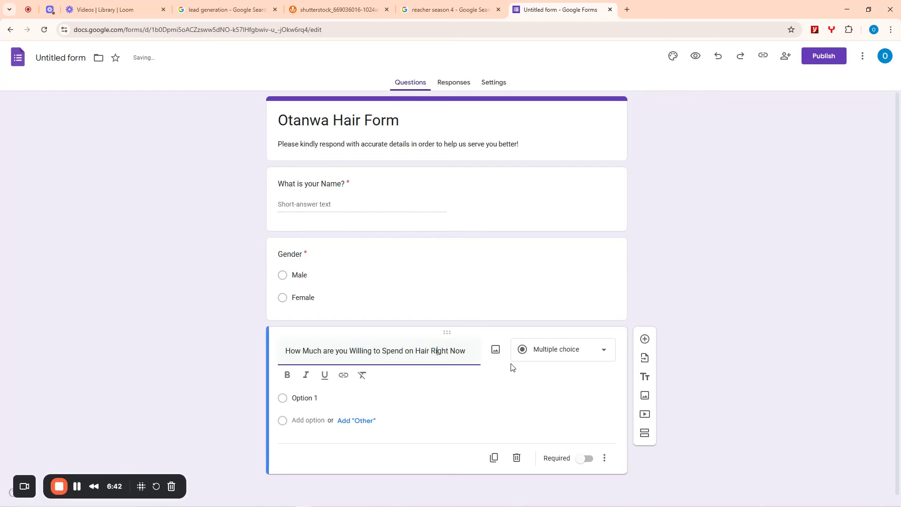
click(567, 356)
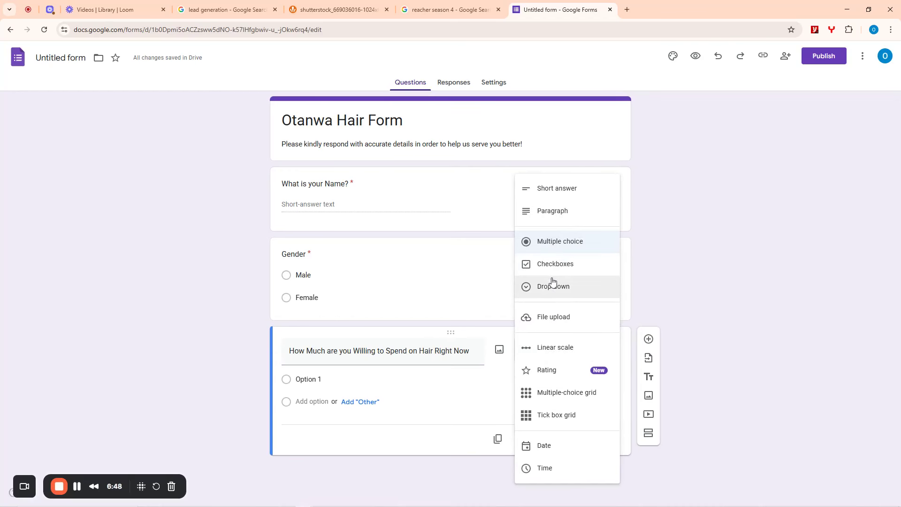
click(546, 245)
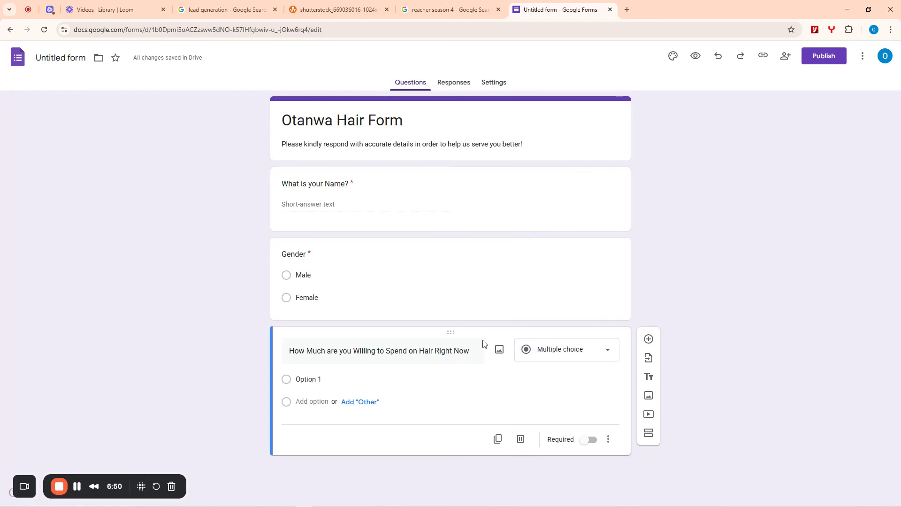
click(347, 383)
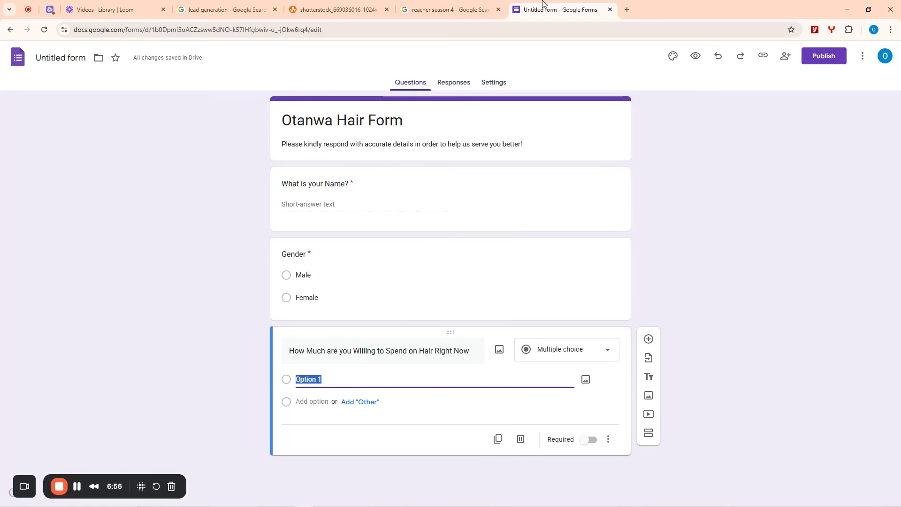
- Search 'naira symbol' in a new tab, select the ₦ sign, and return to the form
click(628, 10)
text(na)
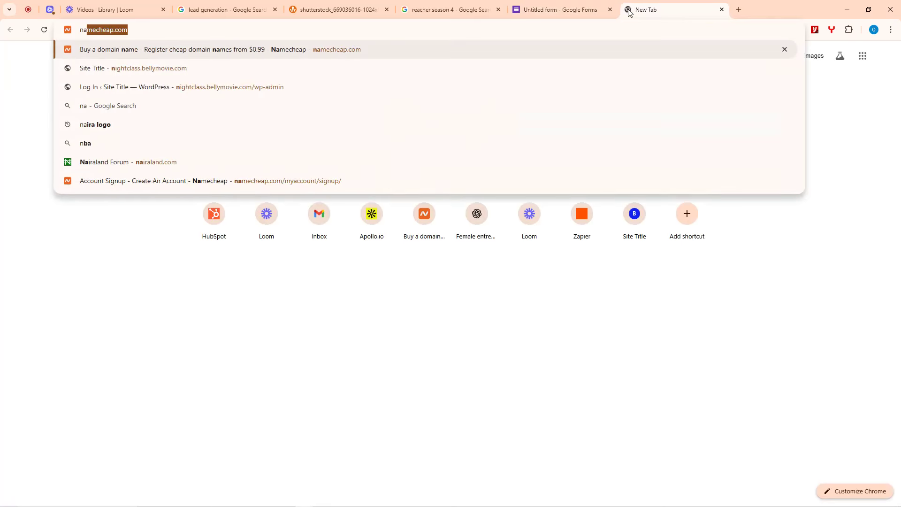
text(ira symbol)
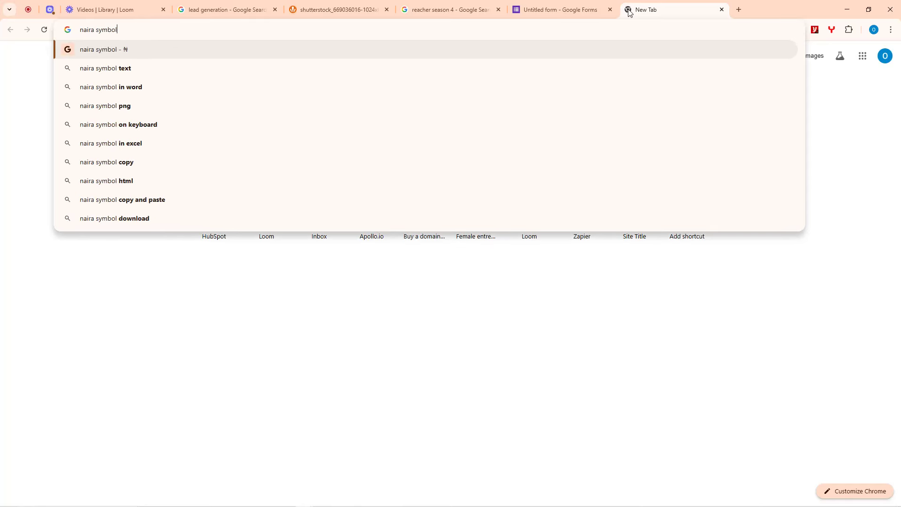
key(Return)
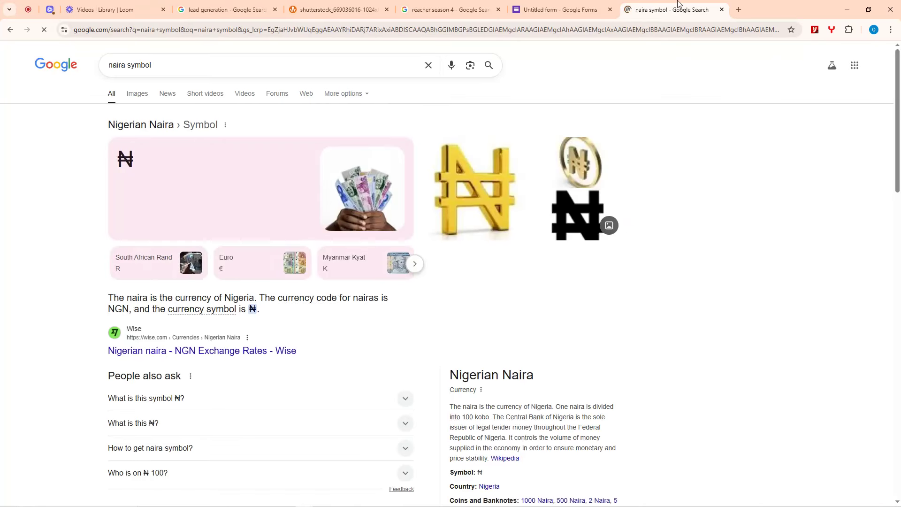
scroll(188, 364, down, 2)
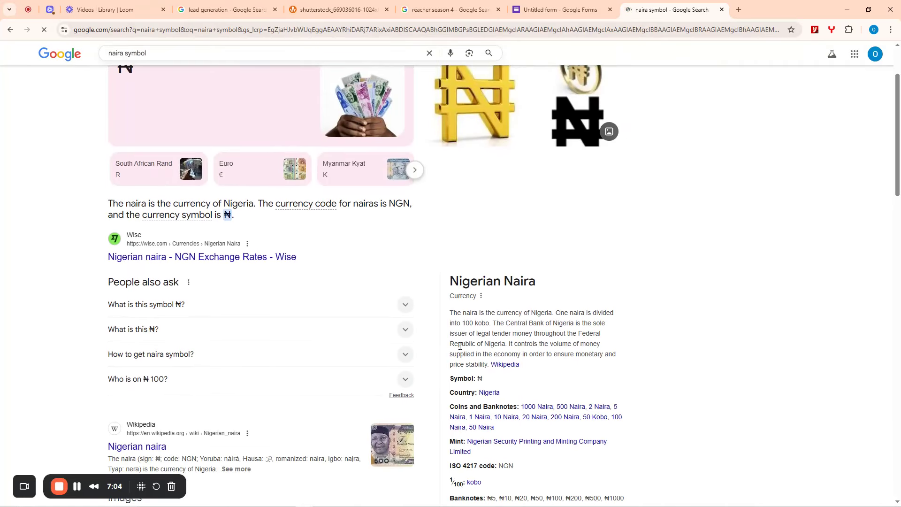
scroll(491, 342, down, 4)
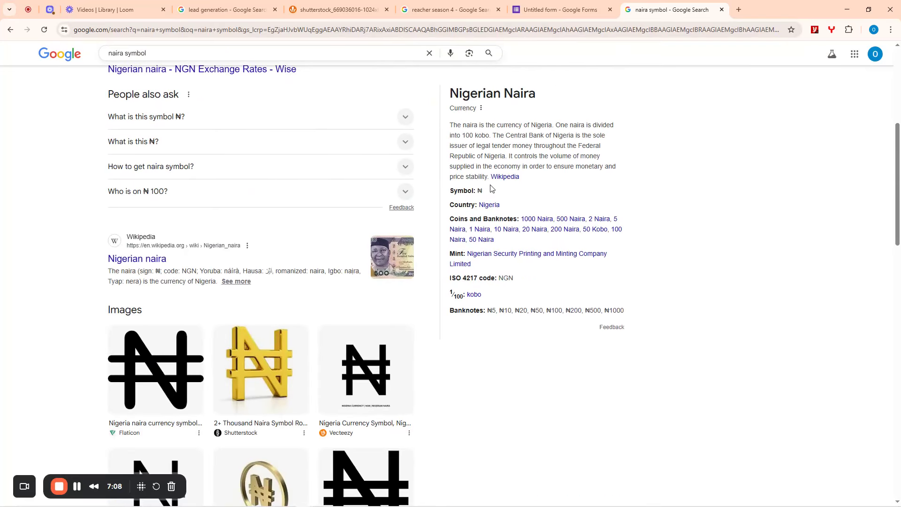
drag(494, 190, 478, 190)
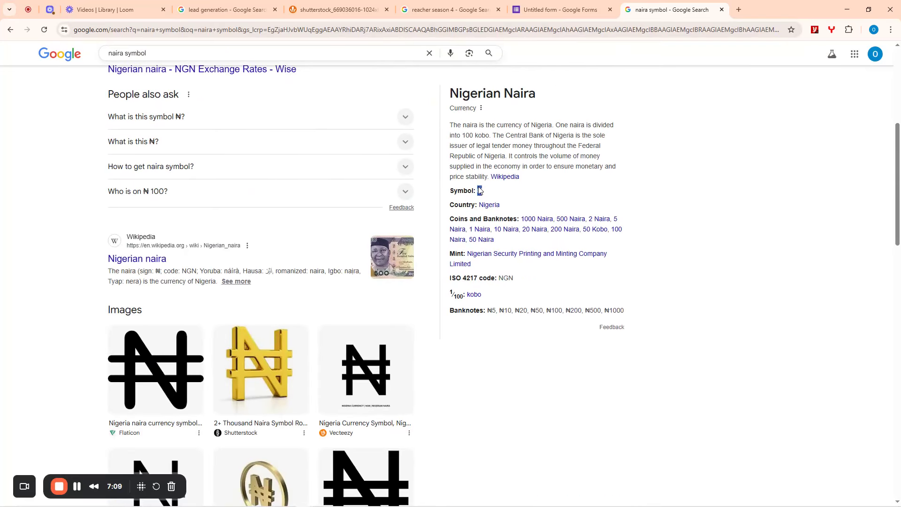
click(541, 7)
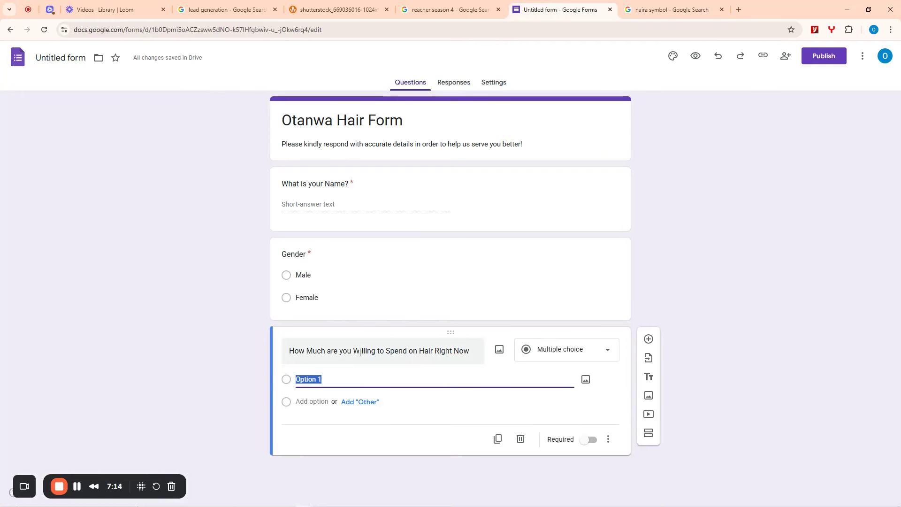
- Enter the spending options 75/100k, 100/150k, 150/200k and 200/350k
triple_click(471, 351)
click(341, 395)
text(75)
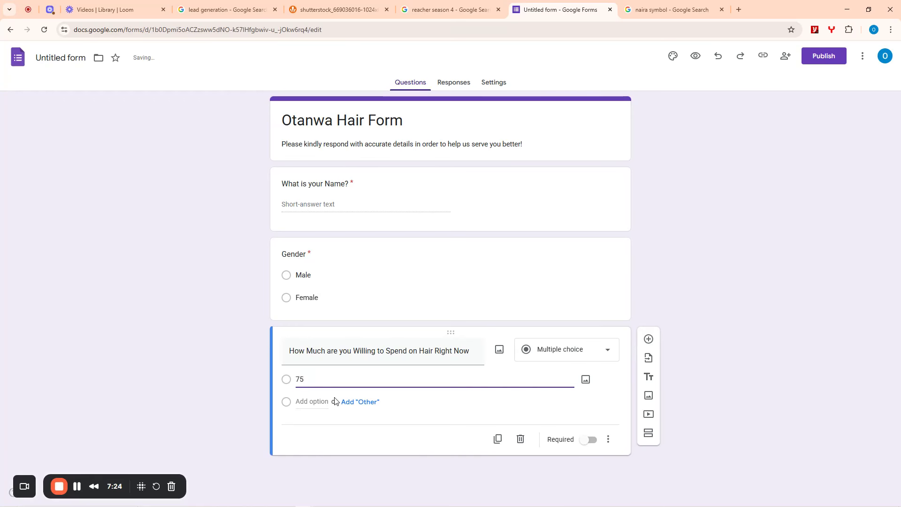
text(/100k)
click(315, 402)
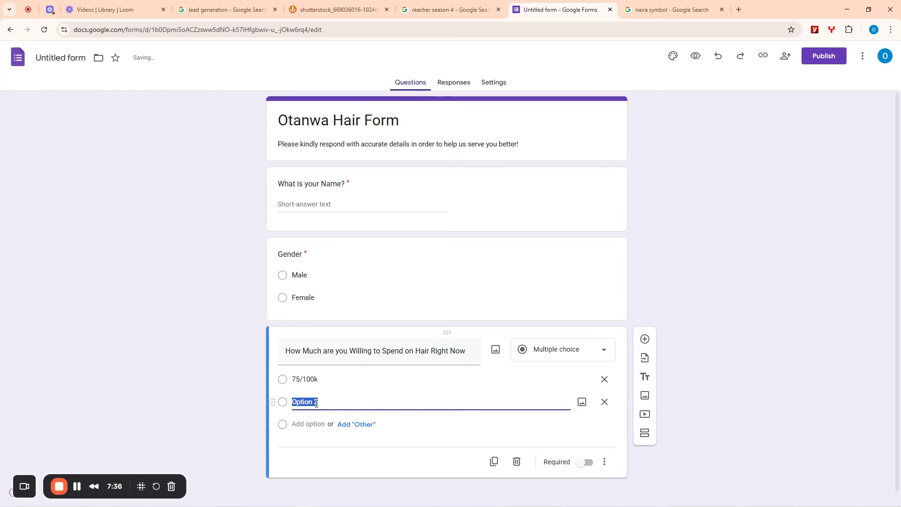
text(10)
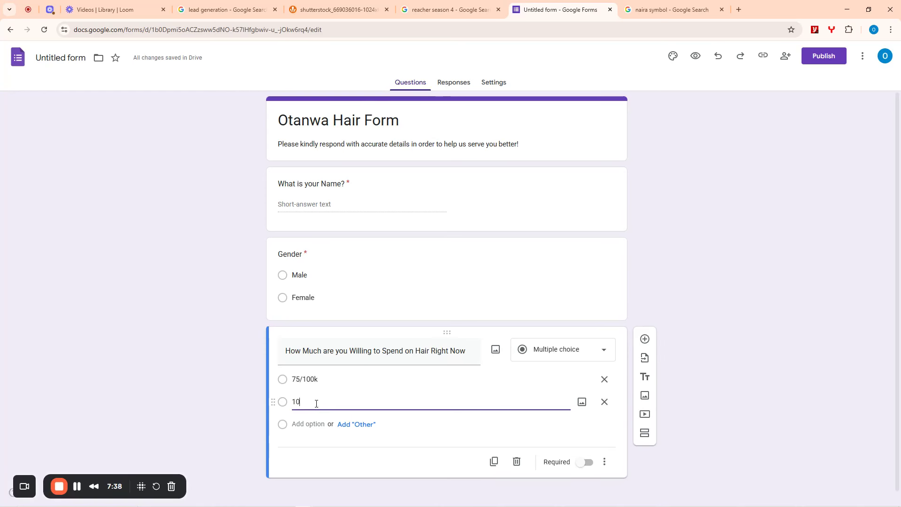
text(0/)
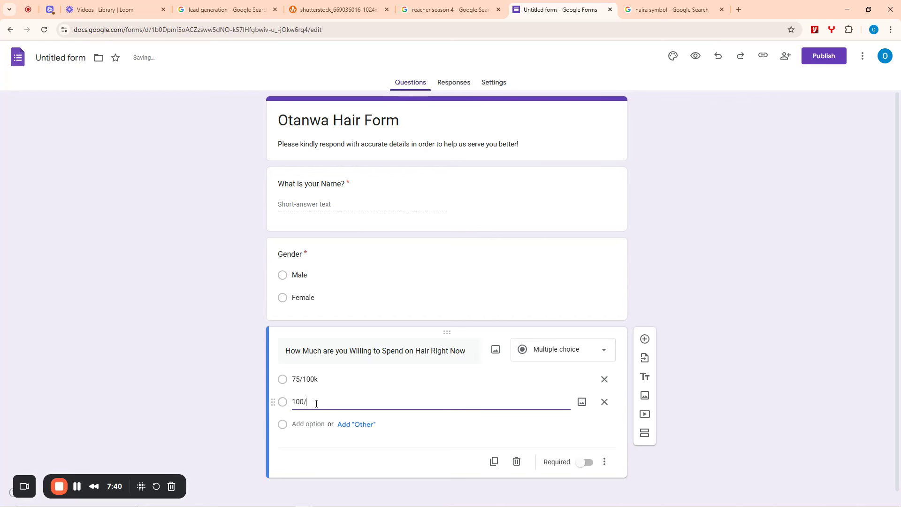
text(150k)
click(312, 424)
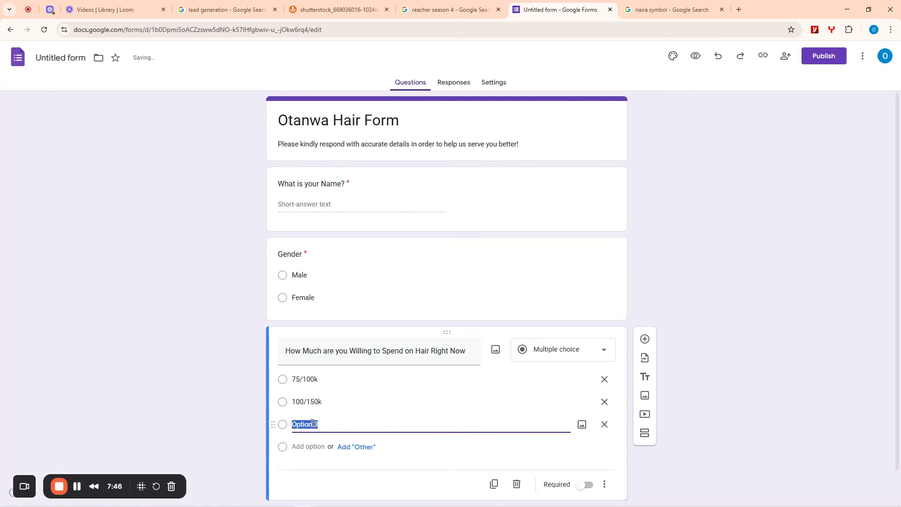
text(150/200k)
click(307, 446)
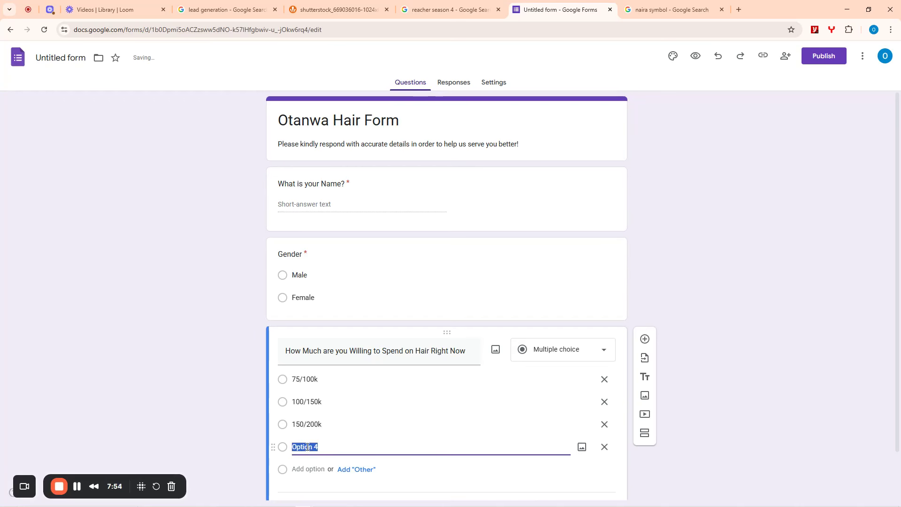
text(200/350)
key(BackSpace)
key(BackSpace)
key(BackSpace)
text(350)
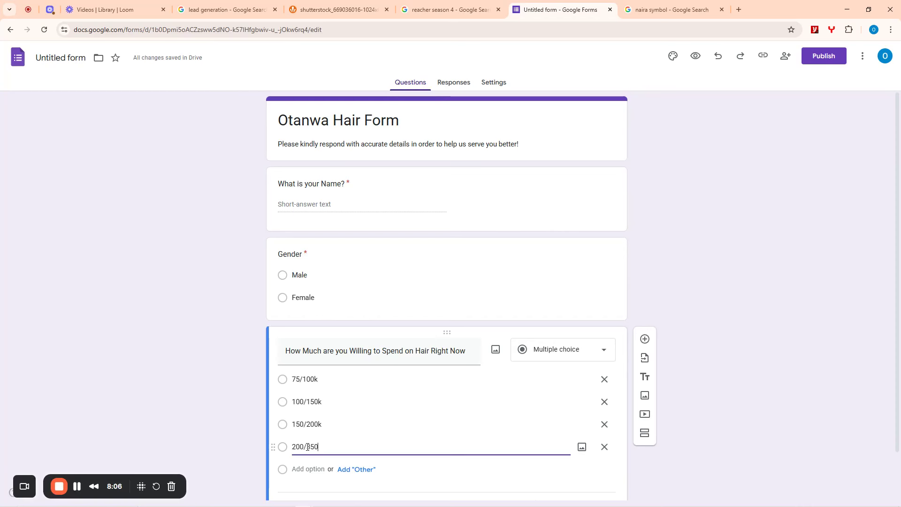
text(k)
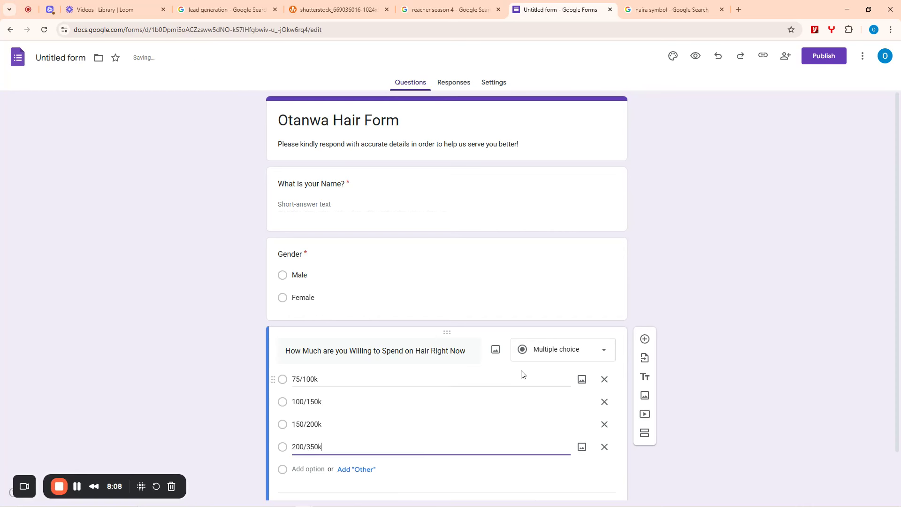
- Add a fifth option, 350k & Above, and make the spending question required
scroll(489, 376, down, 1)
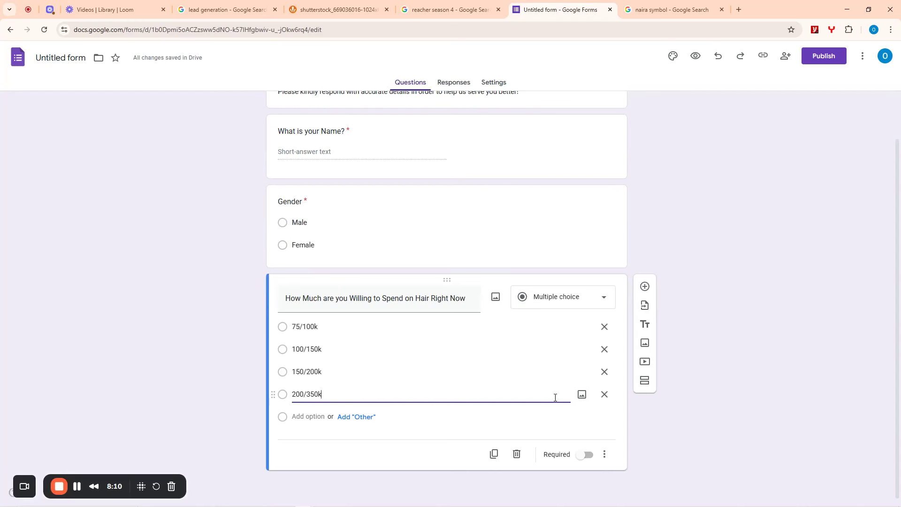
click(312, 416)
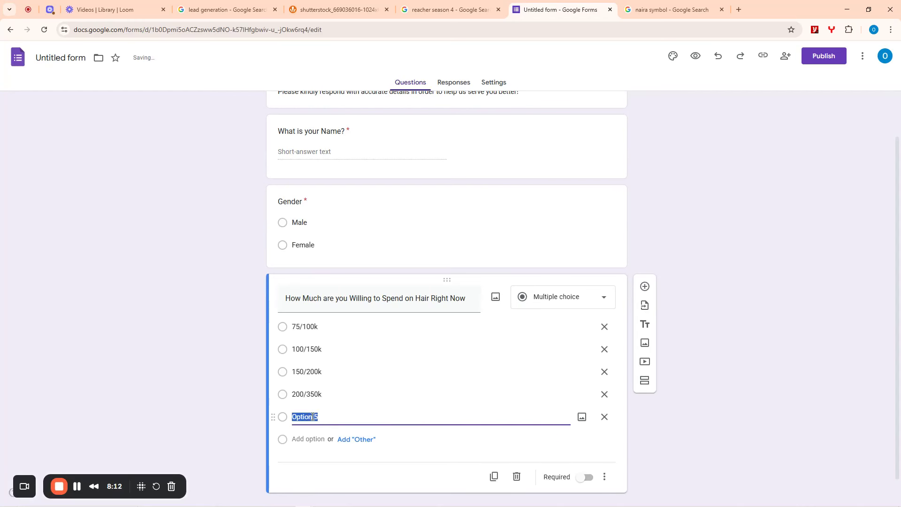
text(M)
key(BackSpace)
key(BackSpace)
text(350)
text( & Ao)
text(o)
text(ove)
click(588, 478)
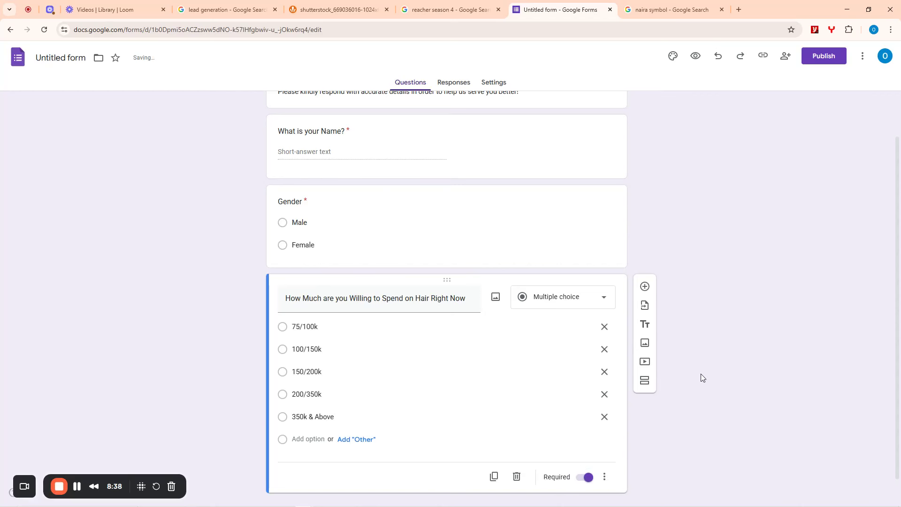
scroll(700, 374, down, 1)
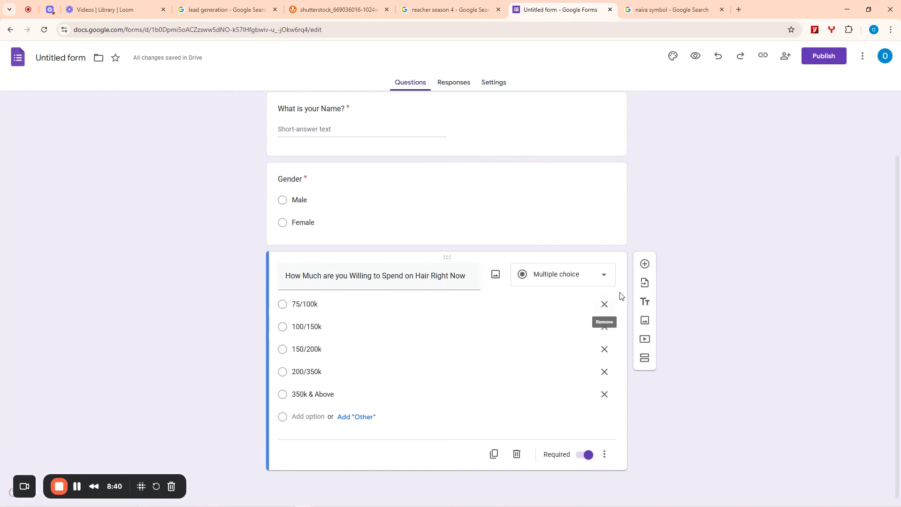
scroll(390, 244, up, 2)
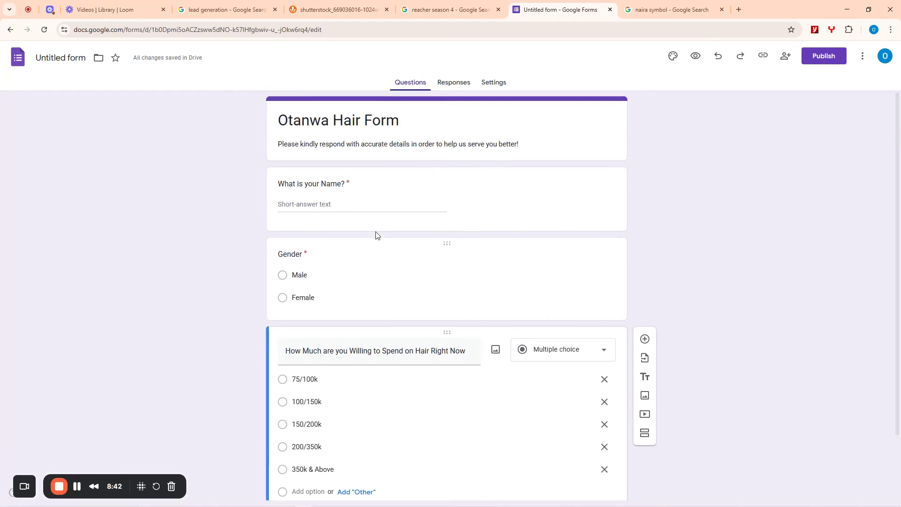
scroll(644, 323, down, 2)
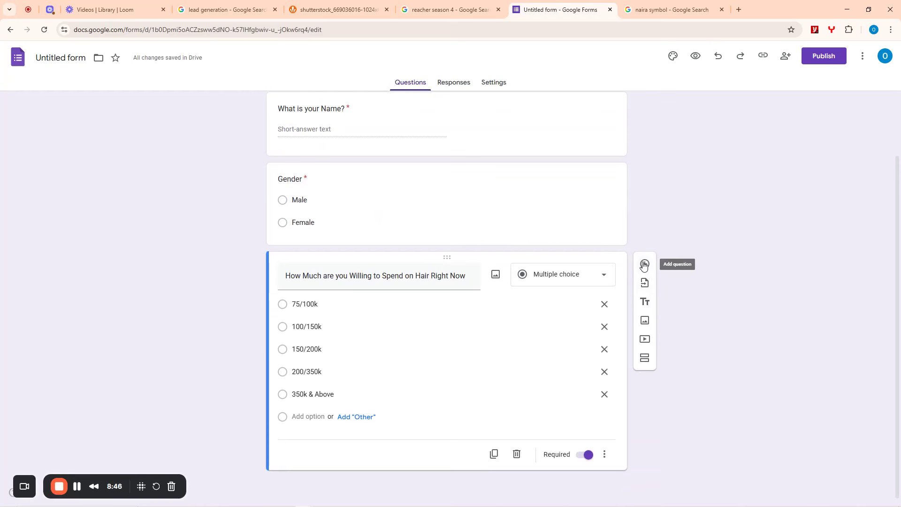
- Add a 'Phone Number (Mobile)' question set to Short answer and Required
click(644, 265)
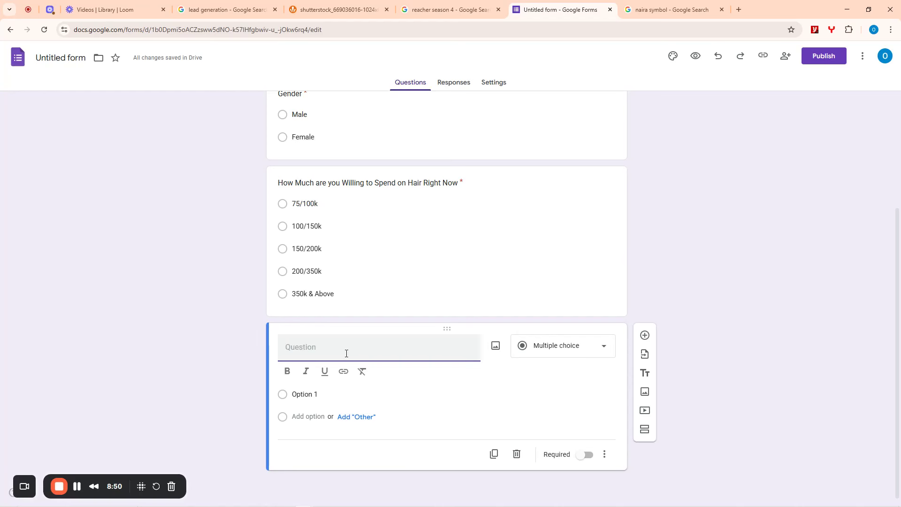
text(Phone Number)
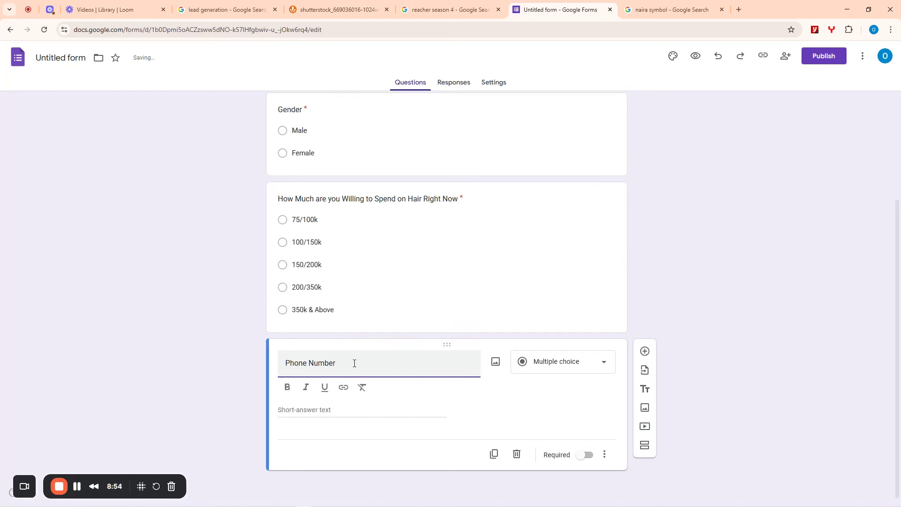
text( (Mobile))
click(559, 366)
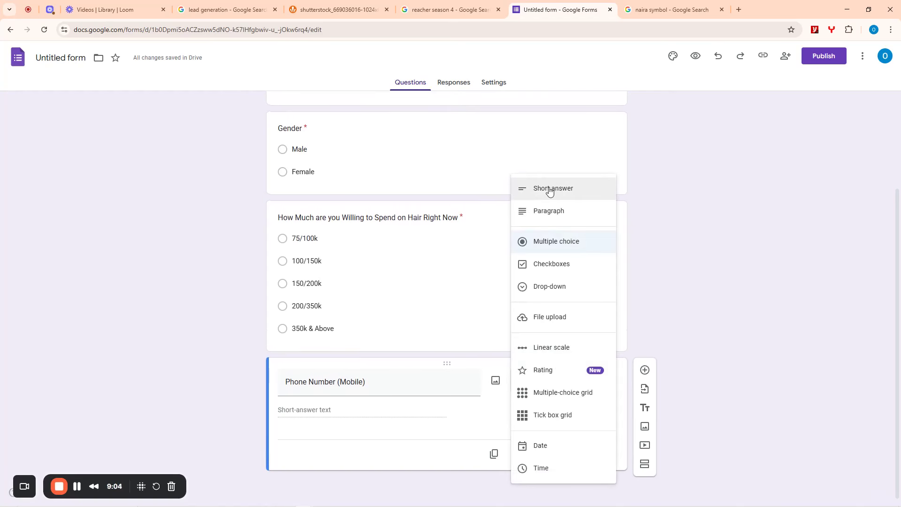
click(550, 189)
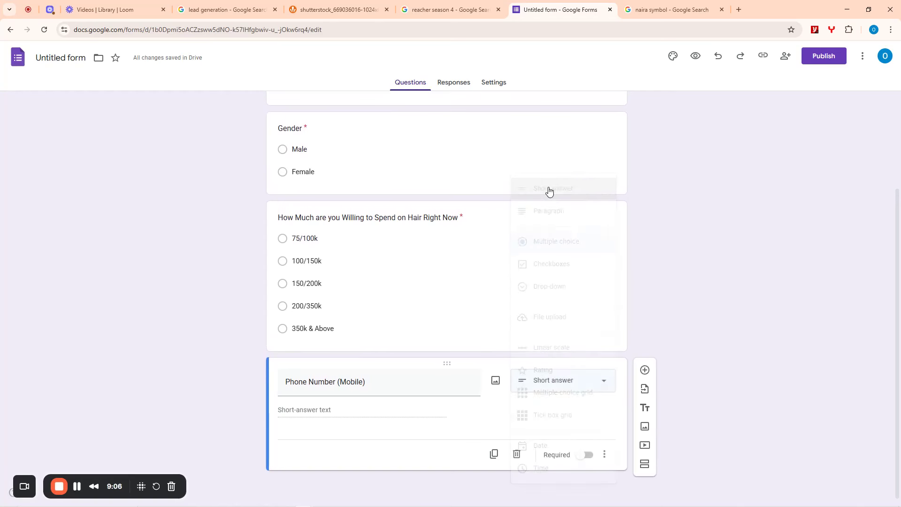
click(589, 456)
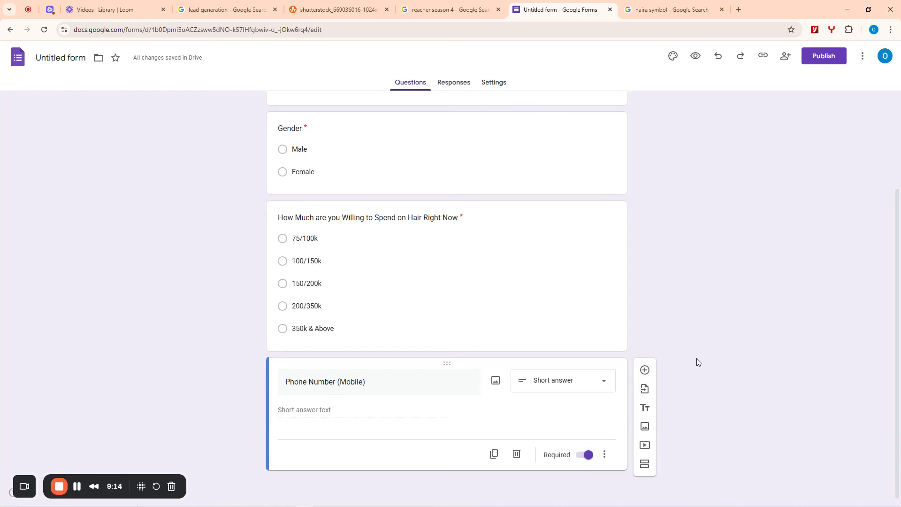
- Add a 'Whatsapp Number' question set to Short answer and Required
click(645, 369)
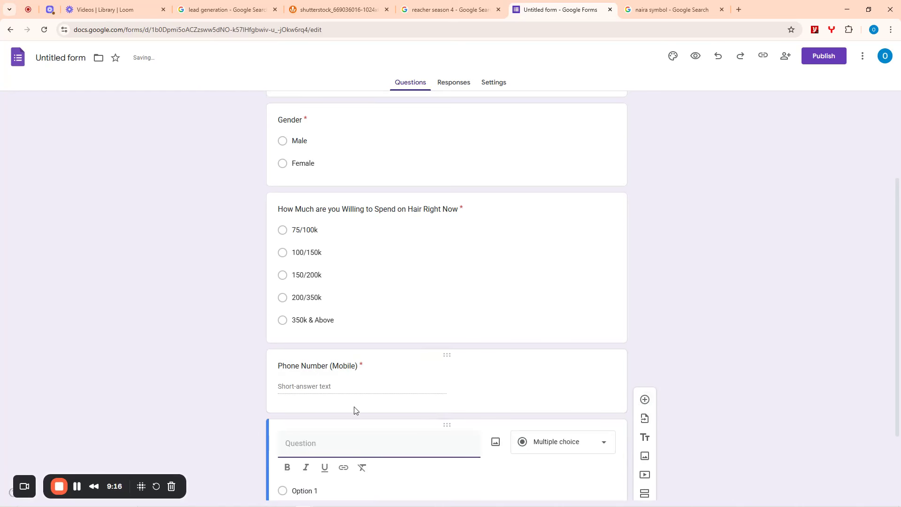
text(W)
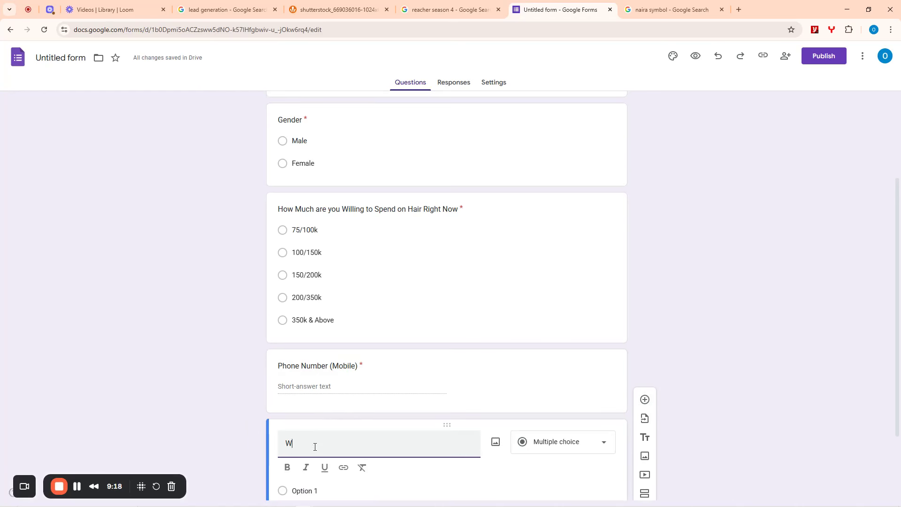
text(httsapp Number)
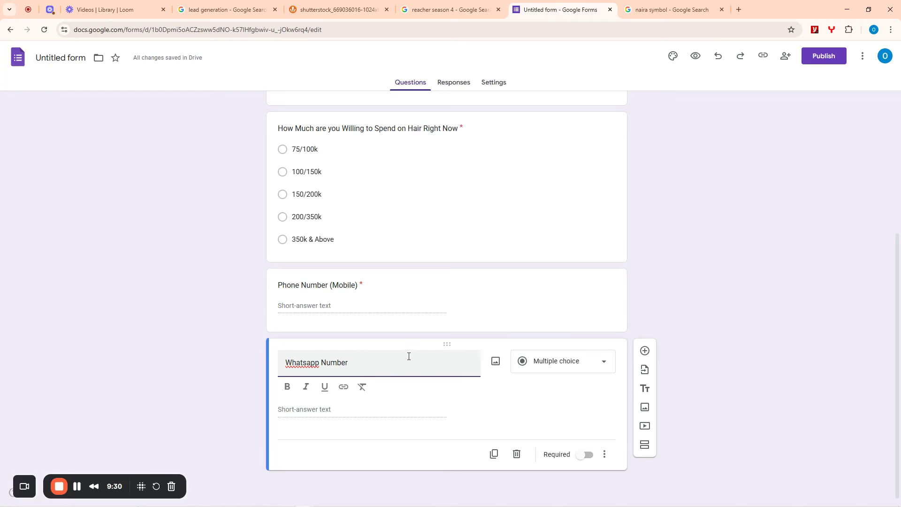
click(565, 366)
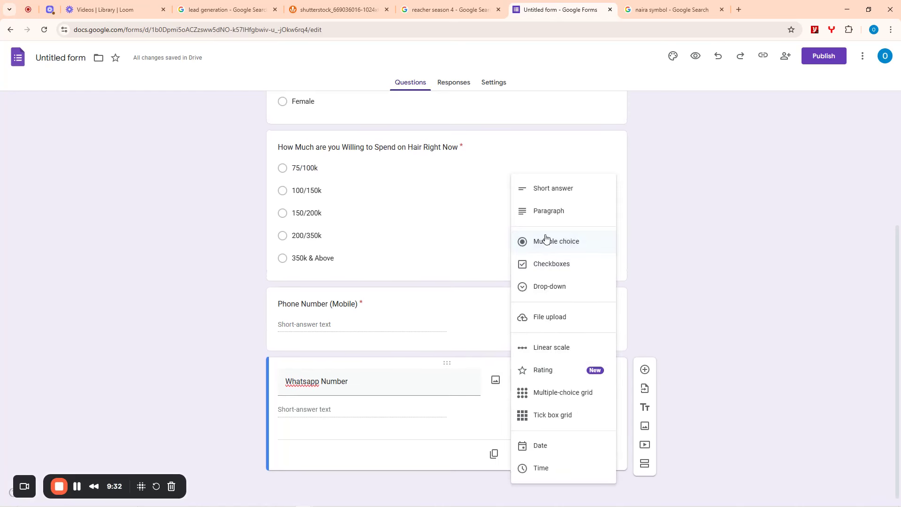
click(548, 194)
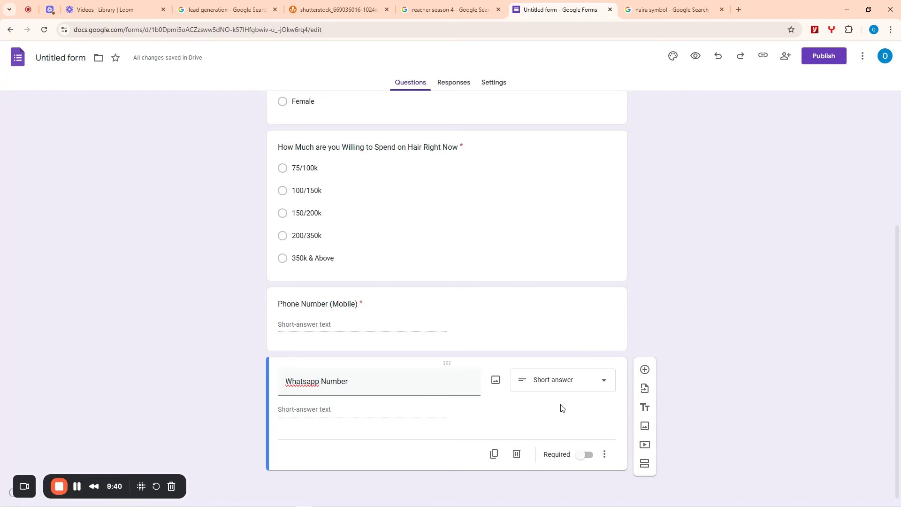
click(589, 455)
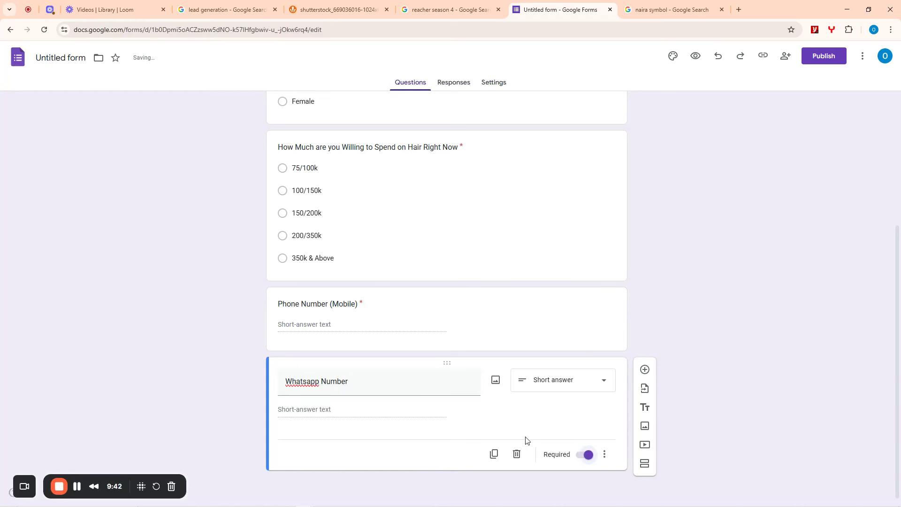
- Add an 'Email Address' question set to Short answer and Required
click(644, 371)
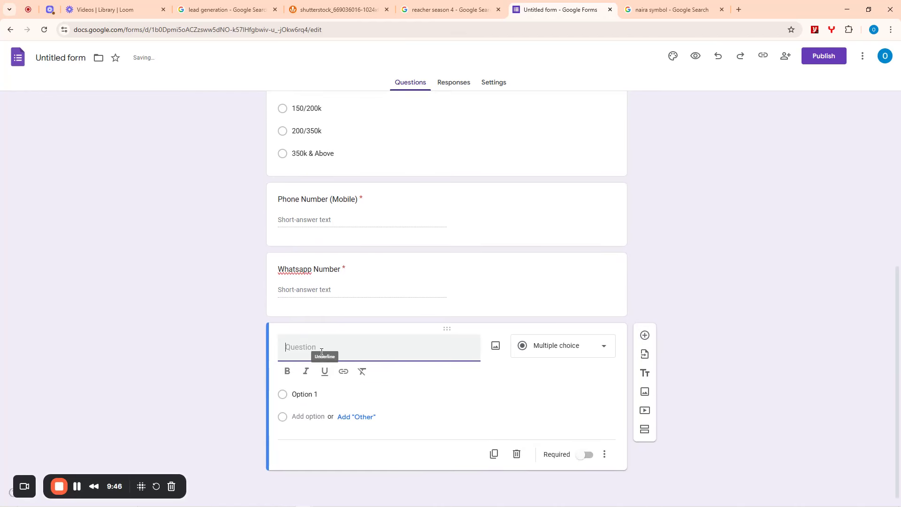
text(Email Arr)
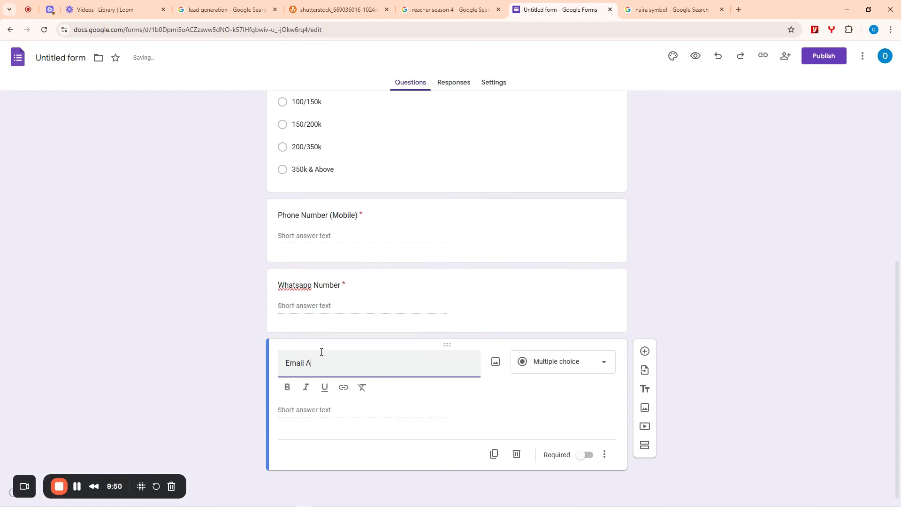
key(BackSpace)
key(BackSpace)
text(ddress)
click(562, 364)
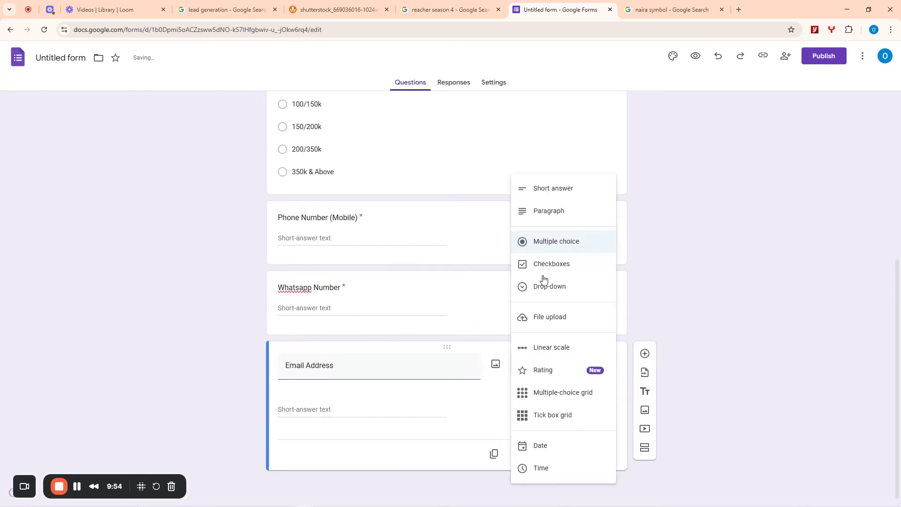
click(554, 192)
click(586, 454)
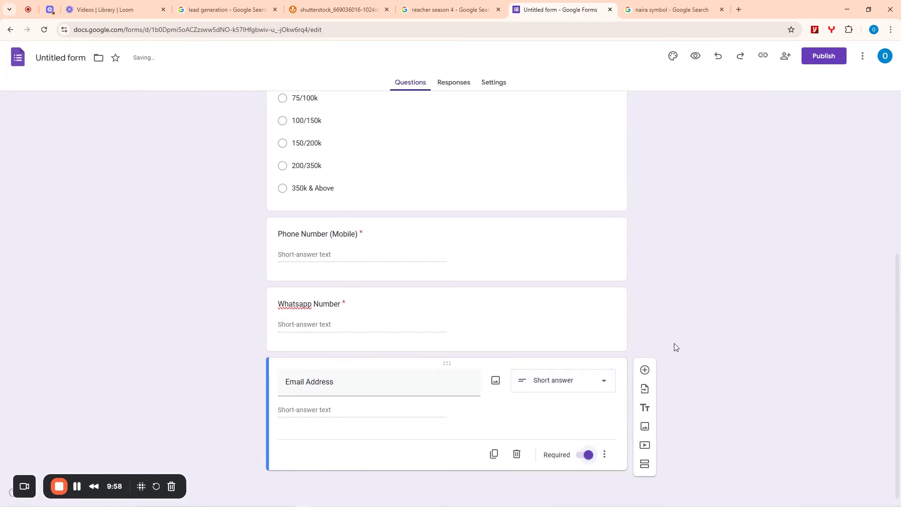
- Add a new question titled 'When are you likely buy a Hair?'
click(644, 371)
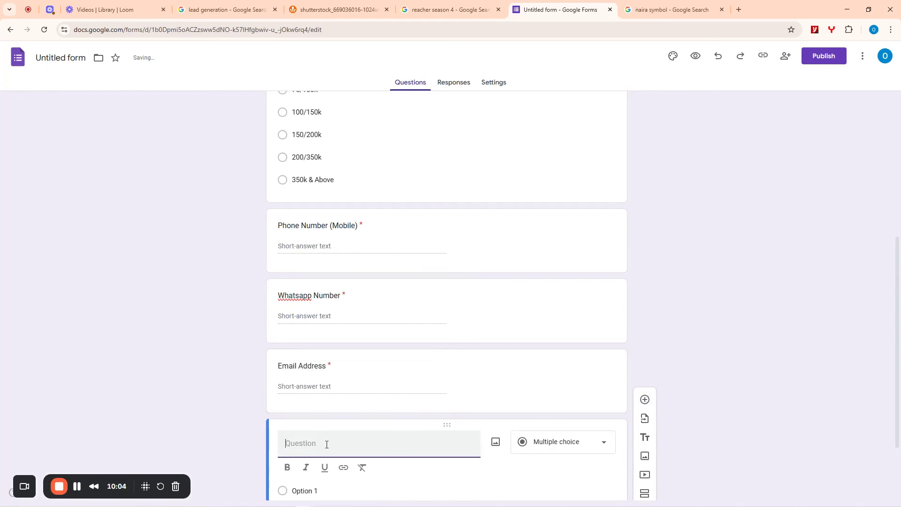
text(W hen are you)
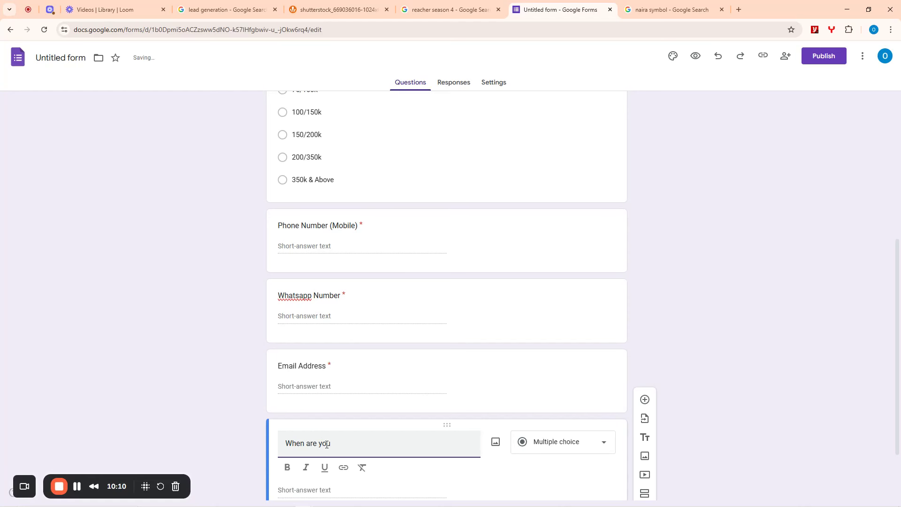
key(ctrl+a)
key(BackSpace)
text(Expected Date of)
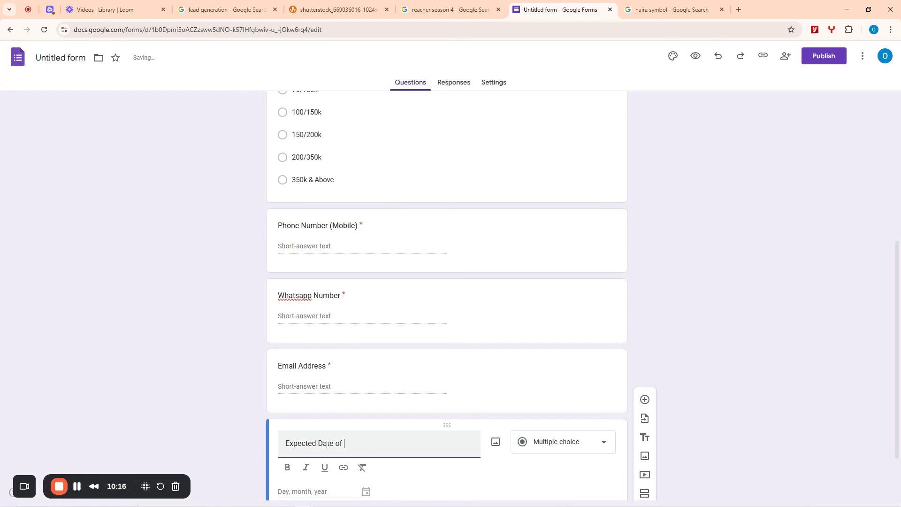
text( Purch)
key(ctrl+a)
key(BackSpace)
text(When are you)
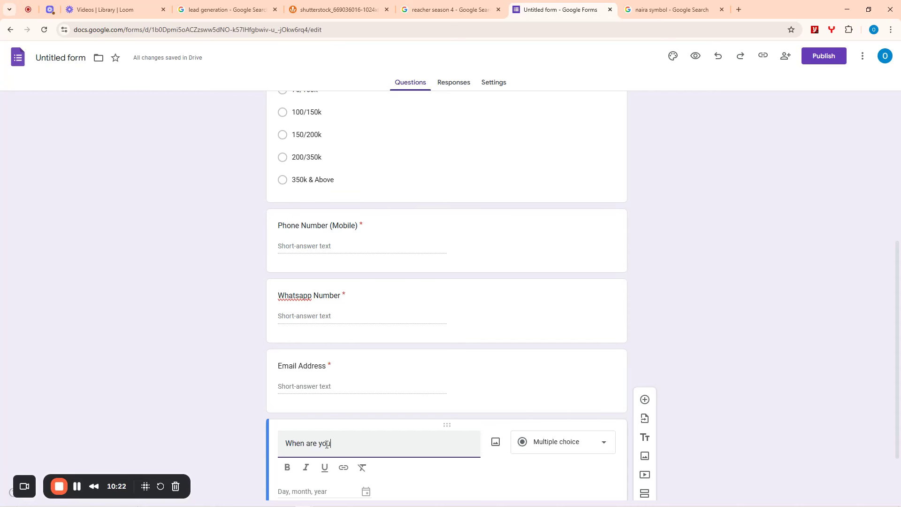
text( likely  buy th)
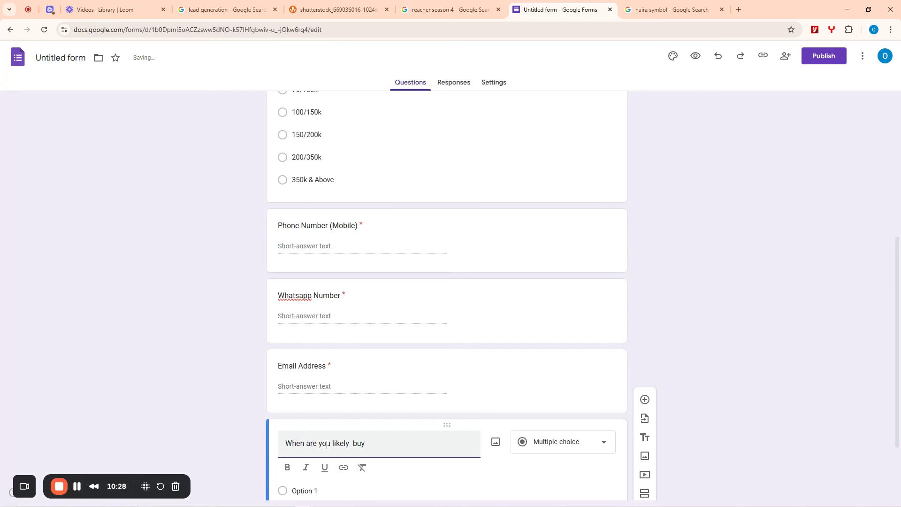
text( Hair?)
scroll(732, 352, down, 2)
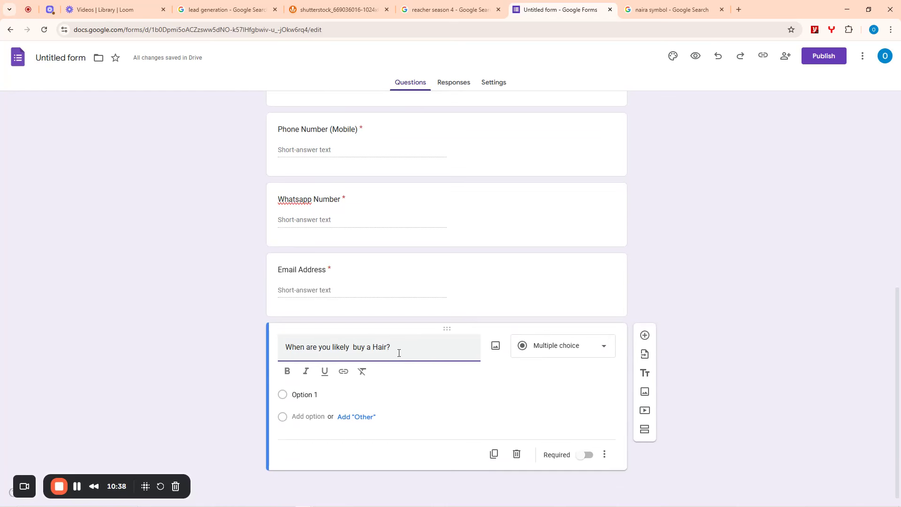
- Make it a required Date question and add a blank question below
click(539, 346)
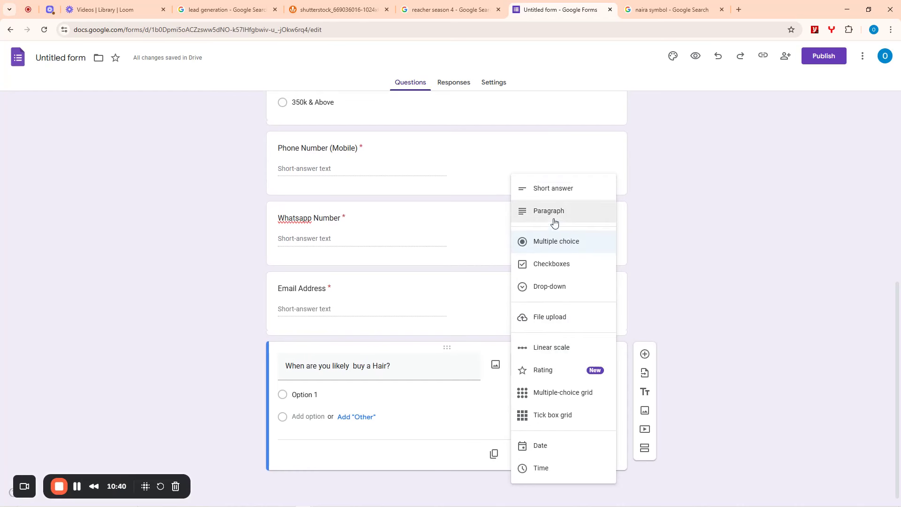
click(696, 215)
click(567, 367)
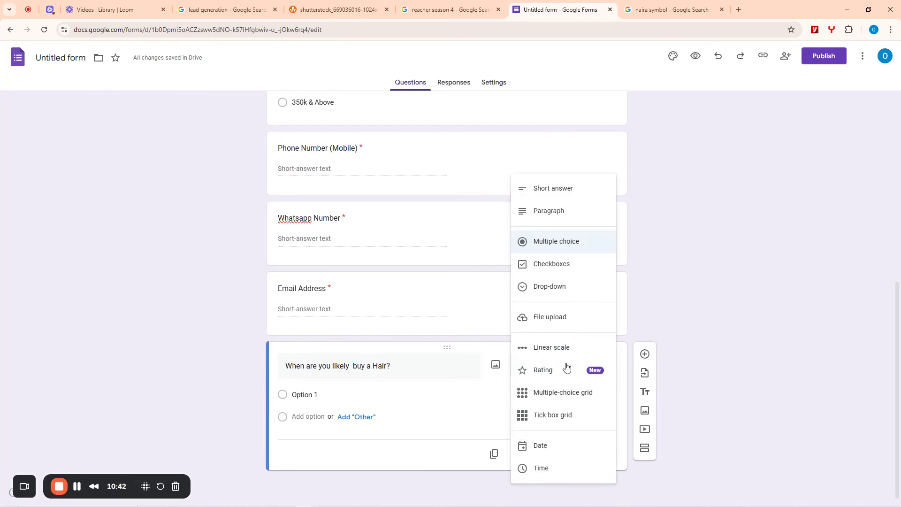
click(544, 447)
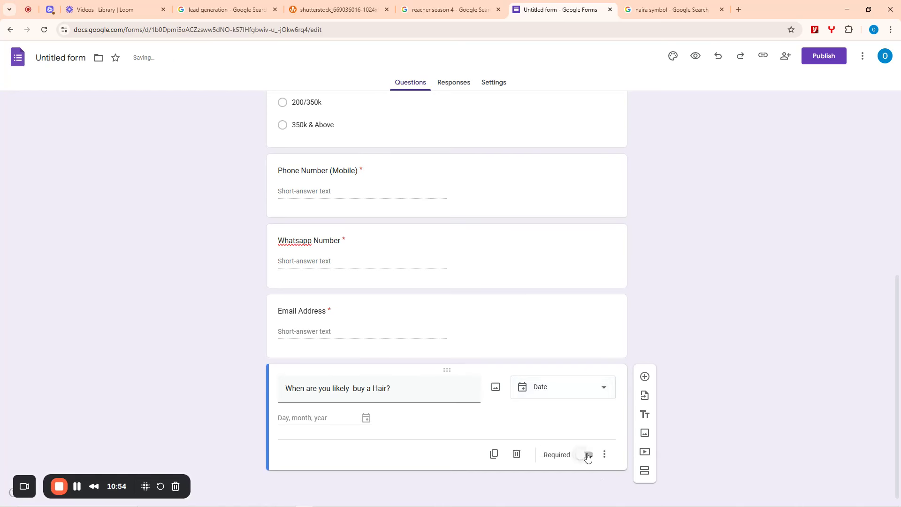
click(587, 456)
click(644, 378)
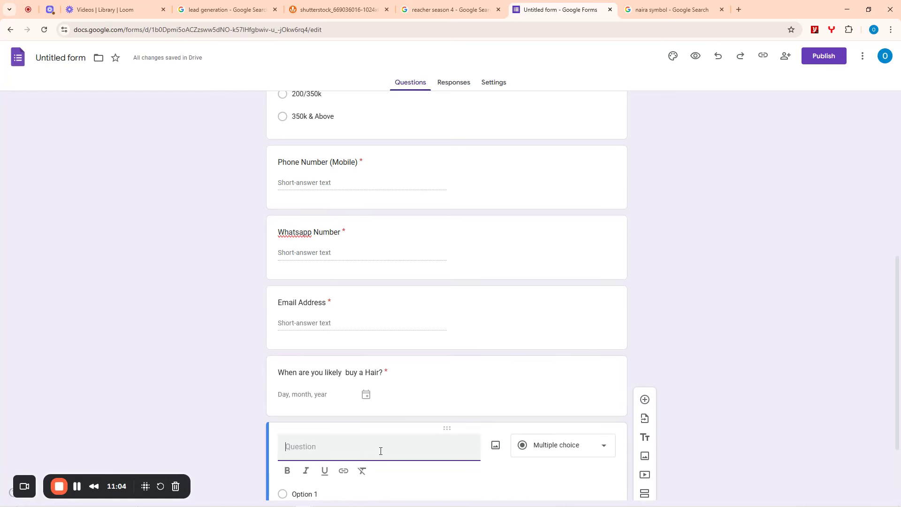
- Title the question 'Country?', set Short answer and Required, then add another question
text(Country?)
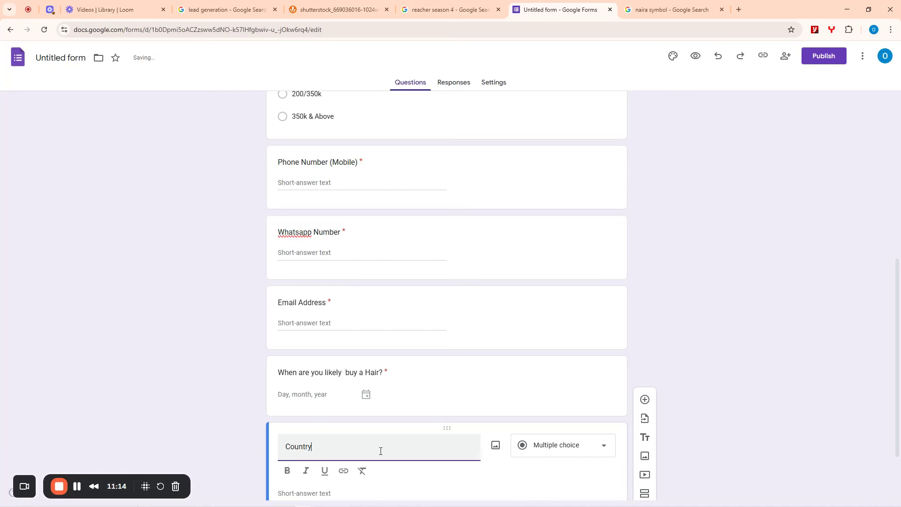
click(570, 364)
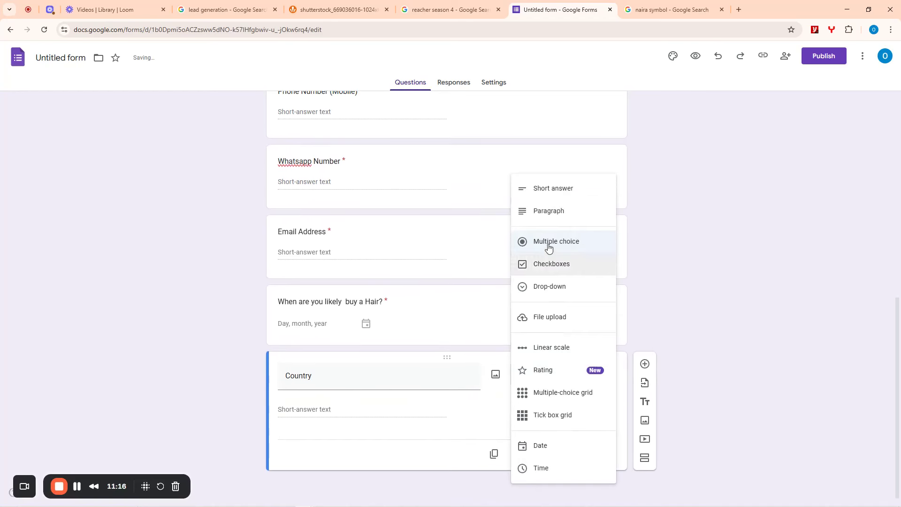
click(547, 190)
click(585, 454)
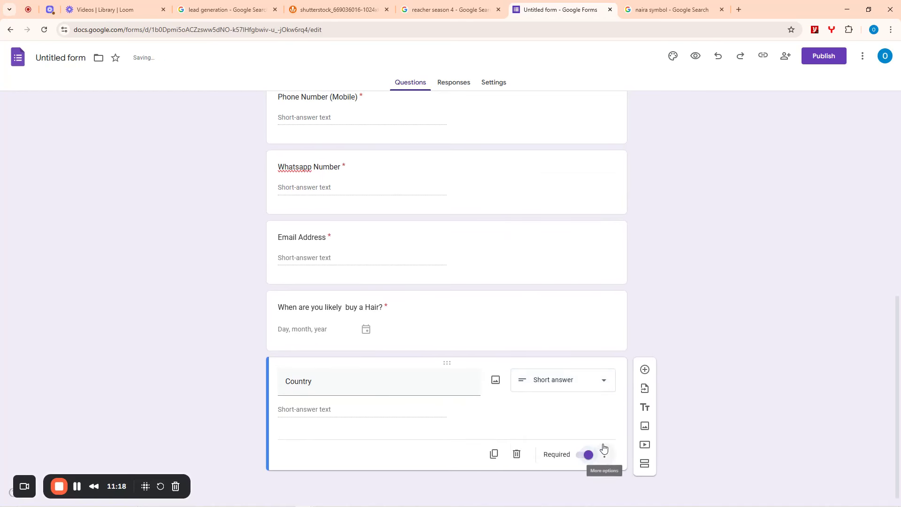
click(645, 370)
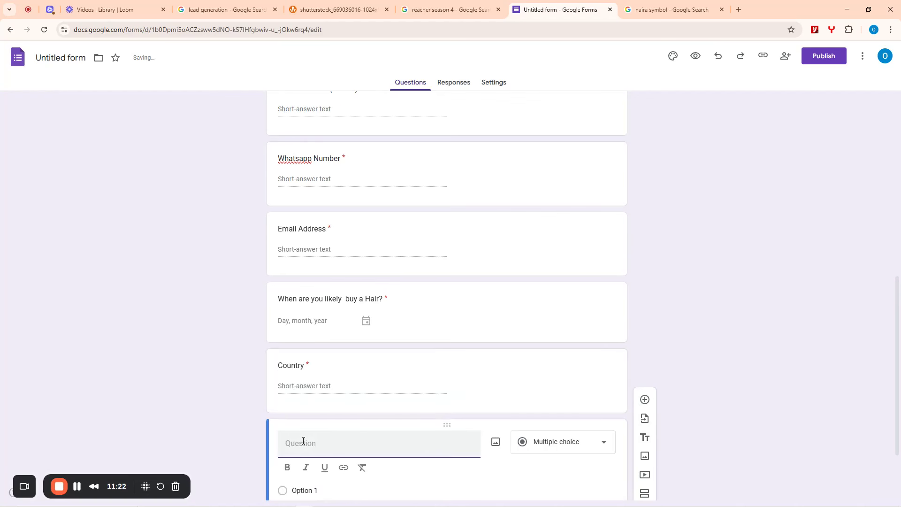
- Title the newest question 'State/Region', trying Checkboxes before returning to Multiple choice
text(S)
text(e)
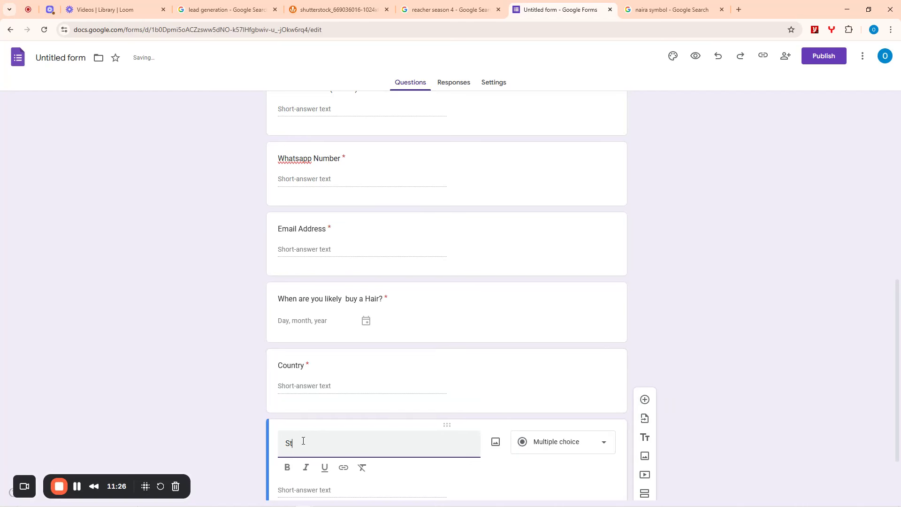
text(ate/Region)
click(573, 441)
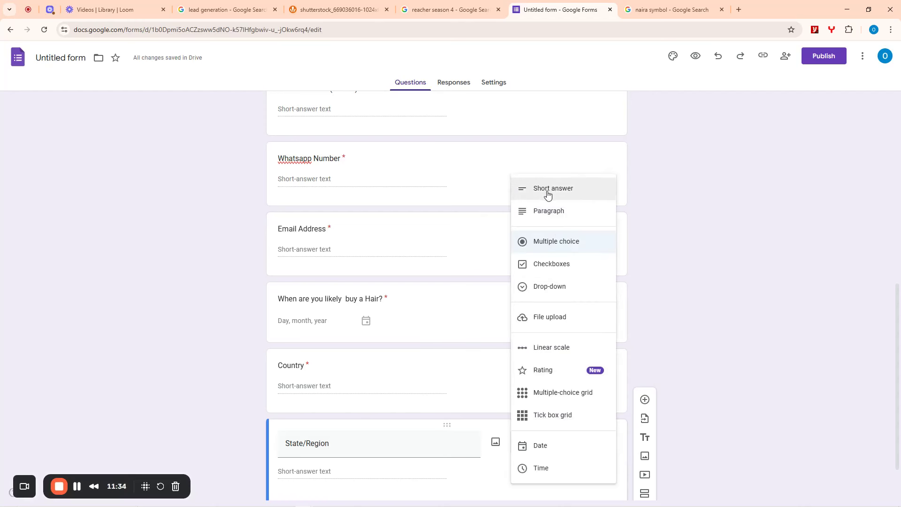
scroll(674, 275, down, 2)
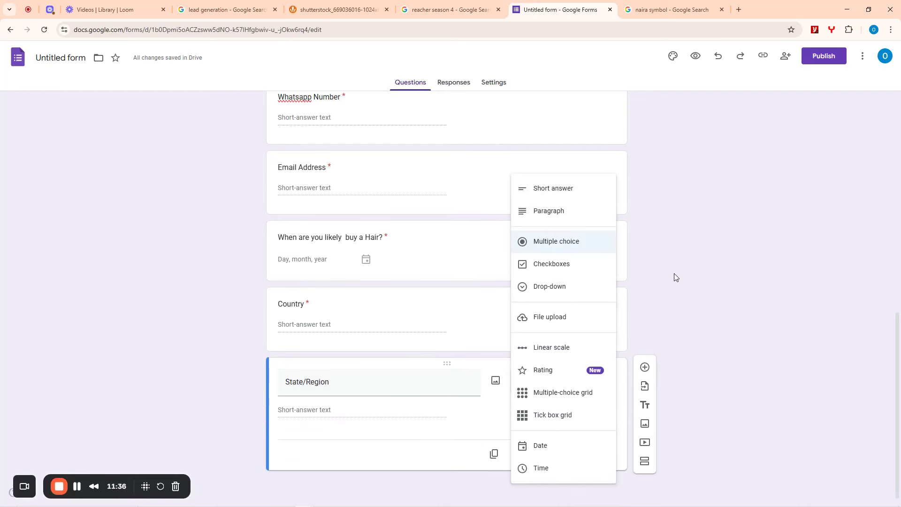
click(672, 275)
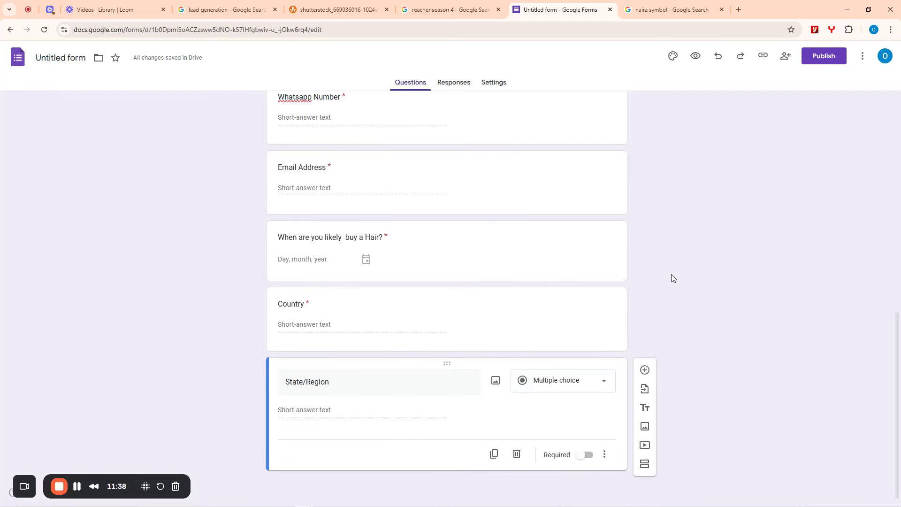
click(566, 384)
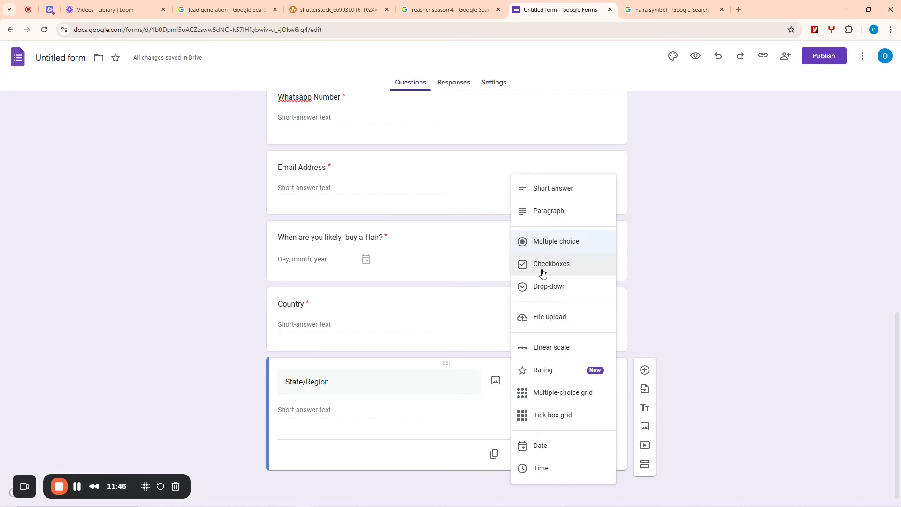
click(543, 244)
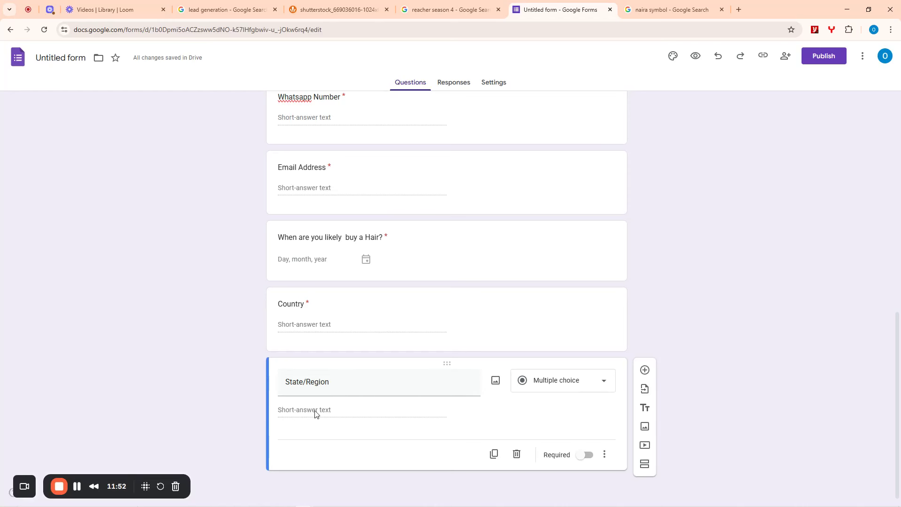
click(328, 384)
click(309, 427)
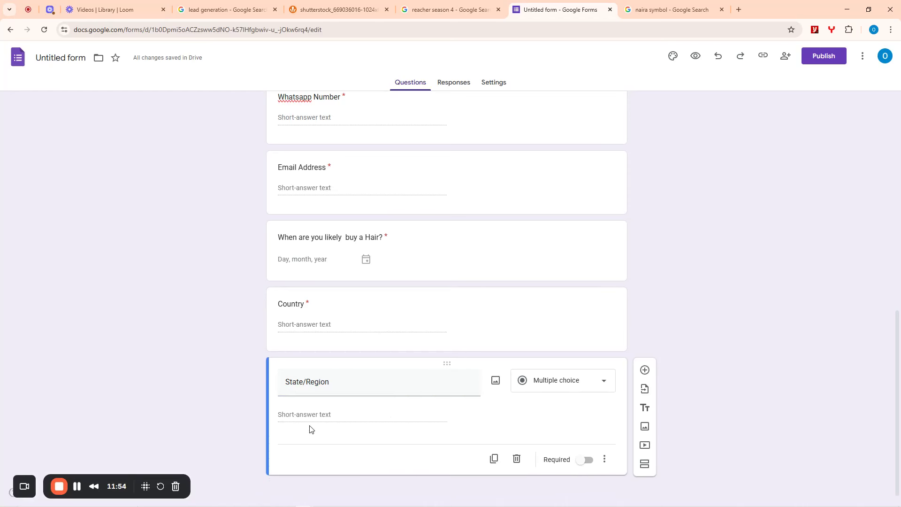
click(562, 390)
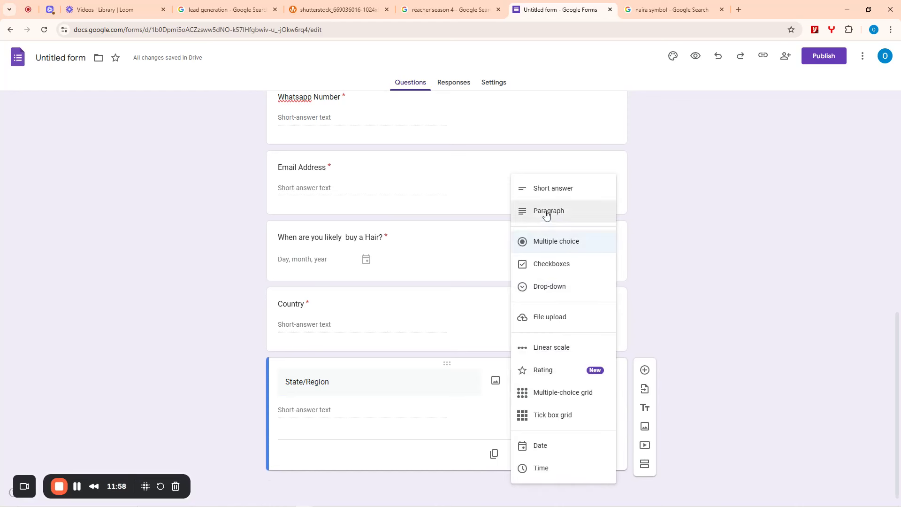
click(546, 265)
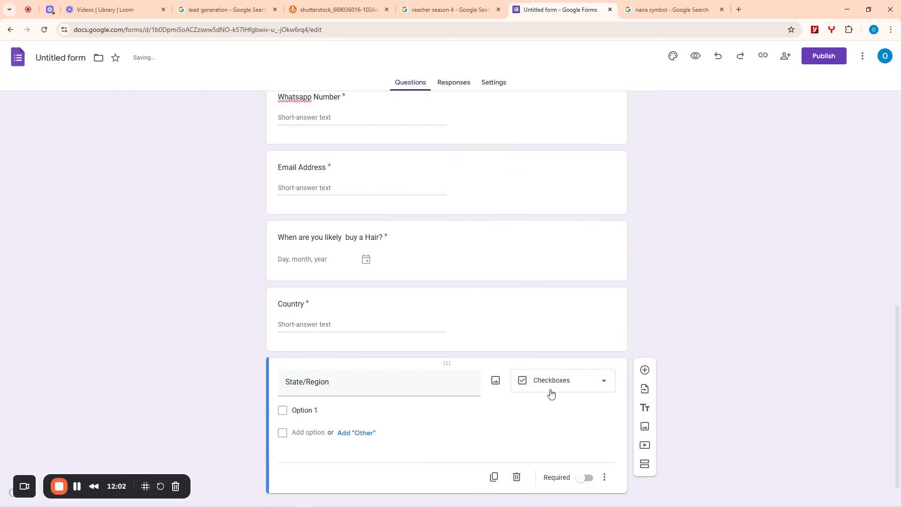
click(551, 390)
- Set State/Region to multiple choice with options Lagos, Delta, Cross River and a fourth state
click(549, 242)
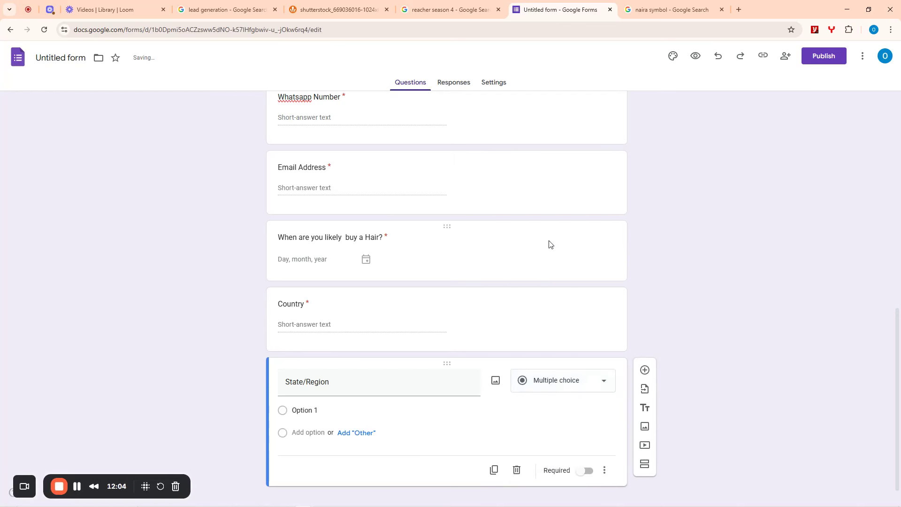
click(313, 409)
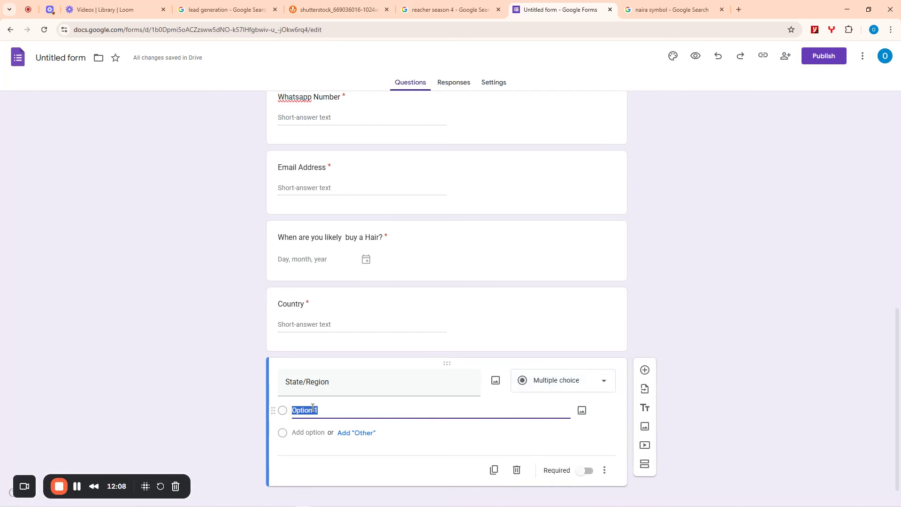
text(Lagos)
click(300, 428)
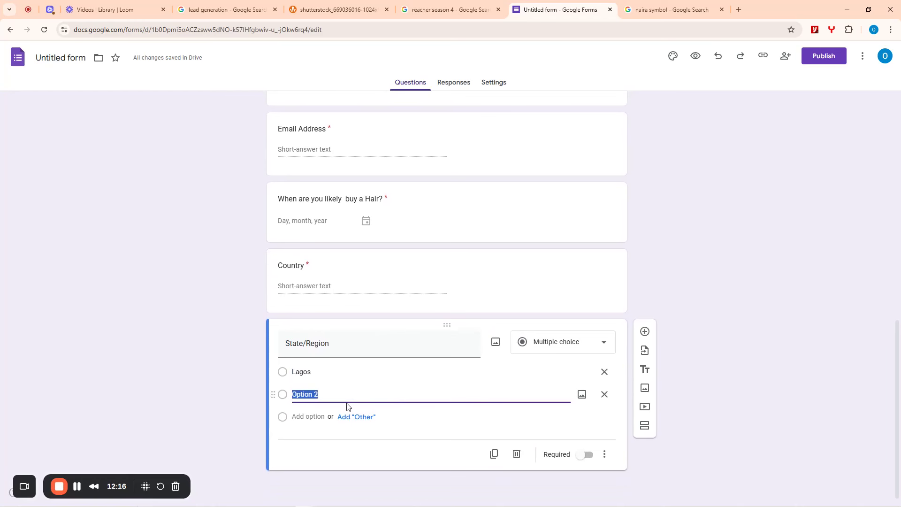
text(Del)
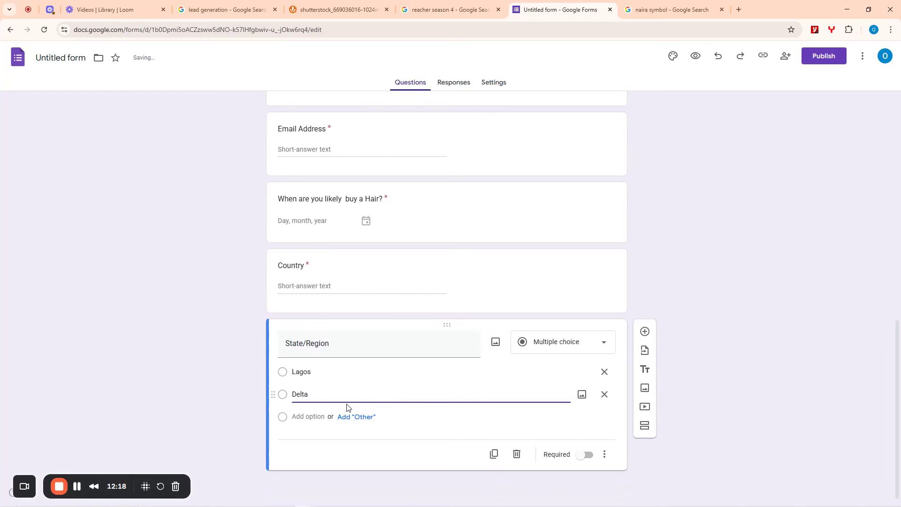
text(ta)
click(309, 417)
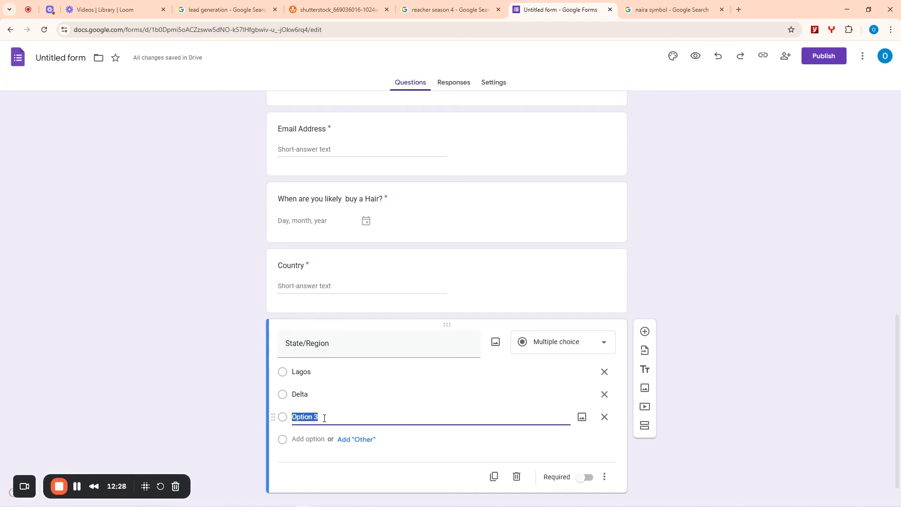
text(C)
key(BackSpace)
text(C)
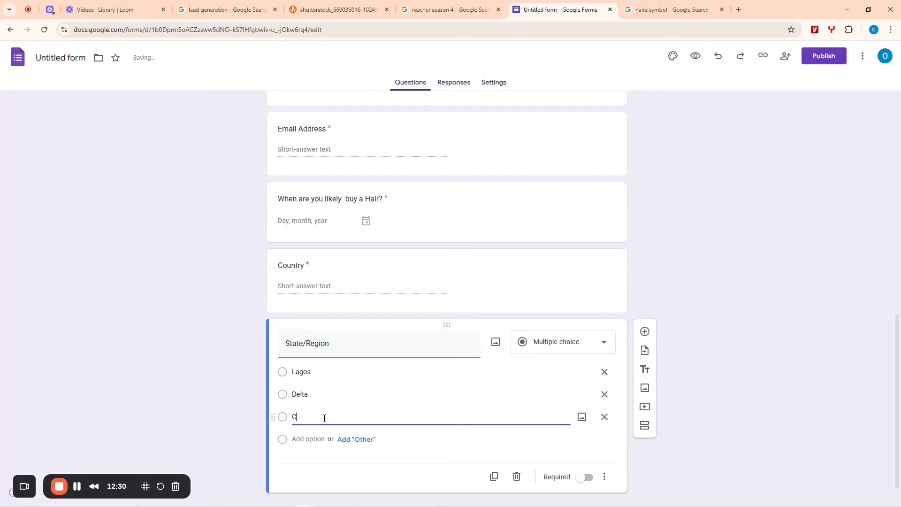
text(ross River)
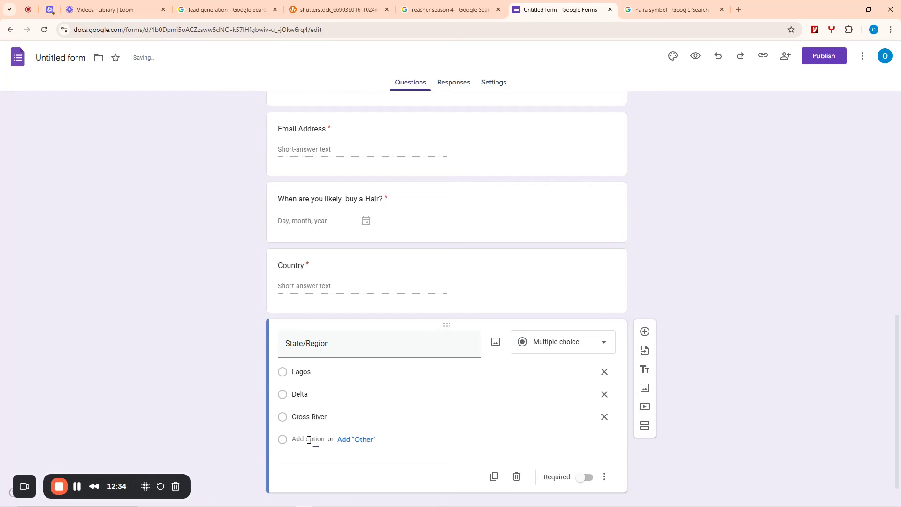
click(312, 439)
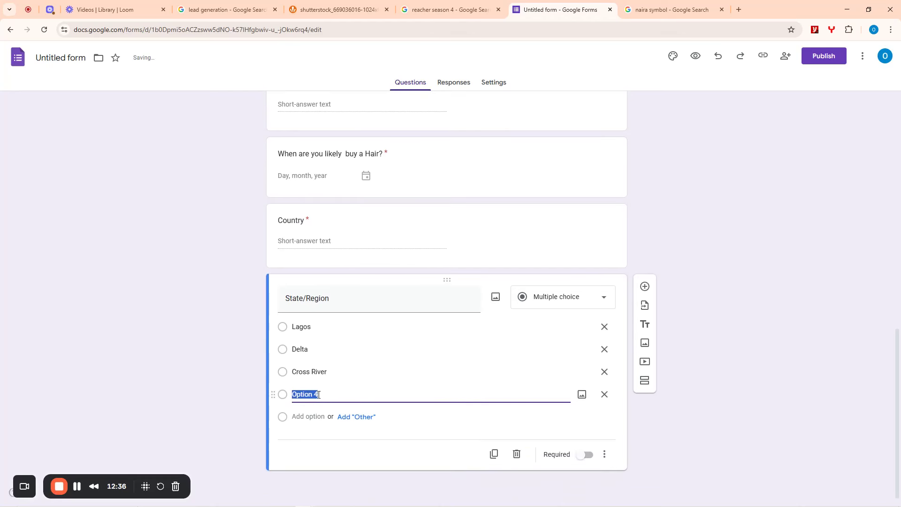
text(Benin)
drag(328, 396, 292, 397)
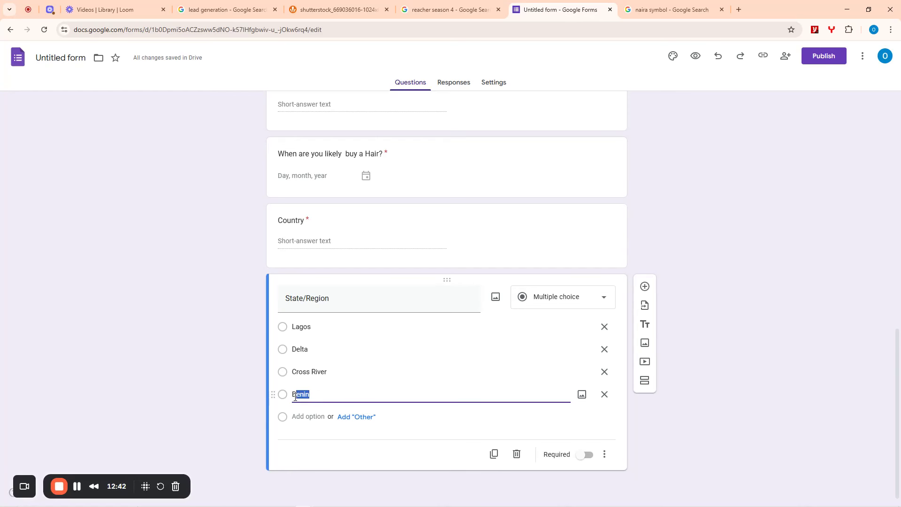
text(Edo)
- Add Bayelsa and Akwa Ibom, make State/Region required, and add a new question
click(300, 416)
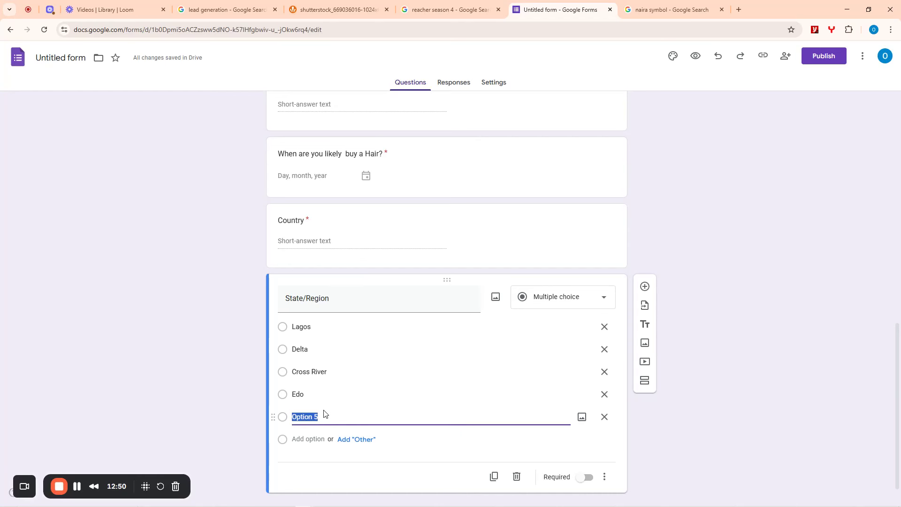
text(Bayelsa)
key(Tab)
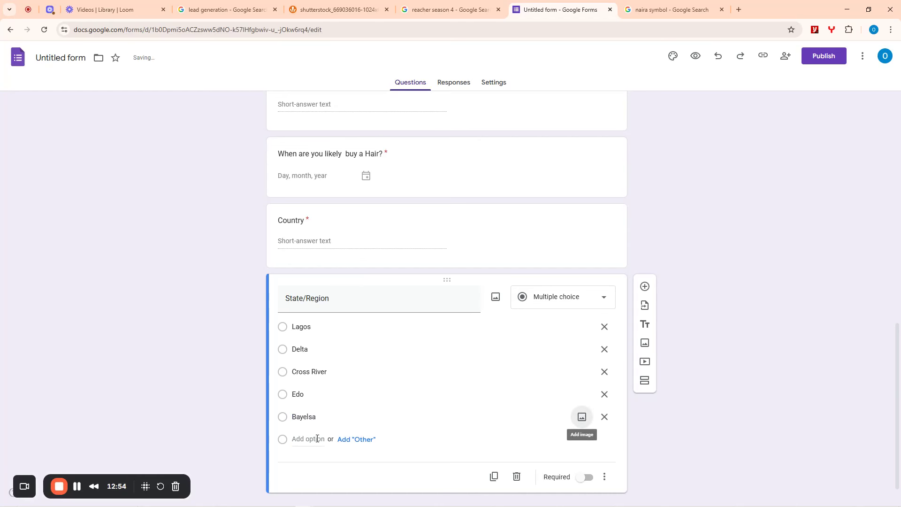
click(315, 439)
text(Akw)
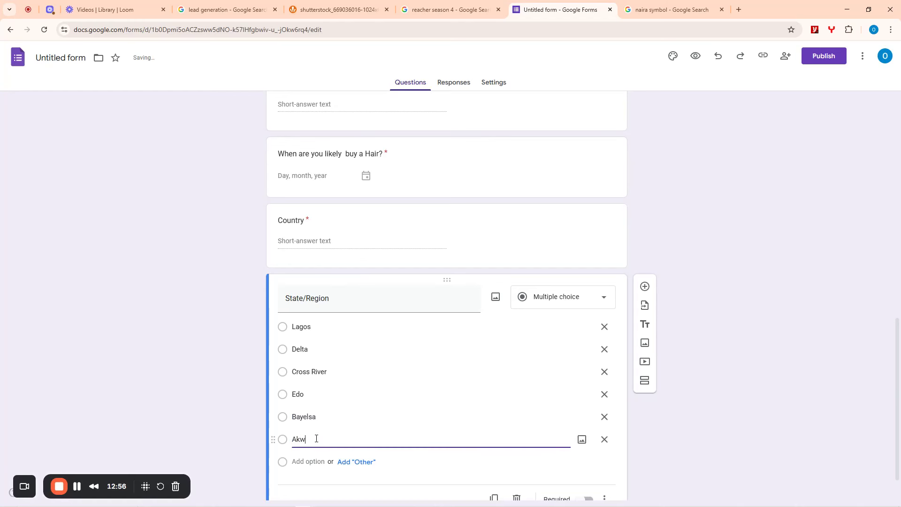
text(a Ibom)
scroll(741, 288, down, 1)
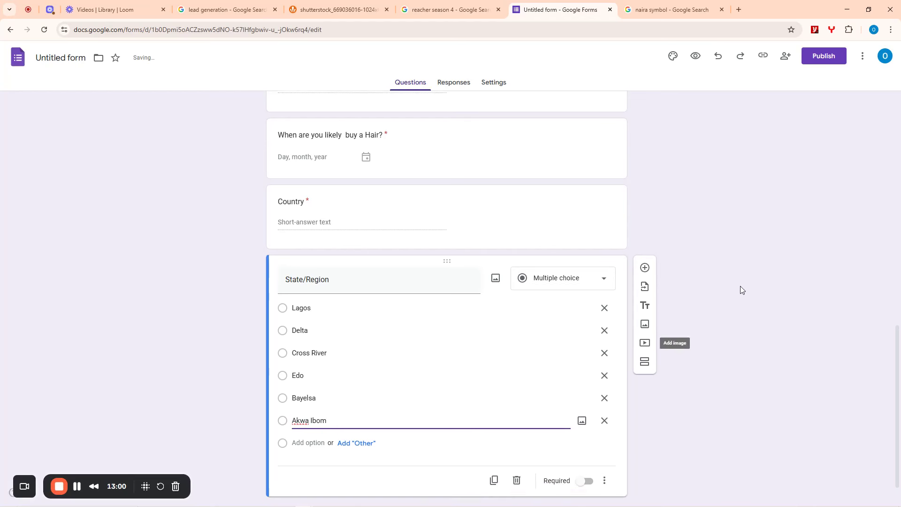
click(593, 451)
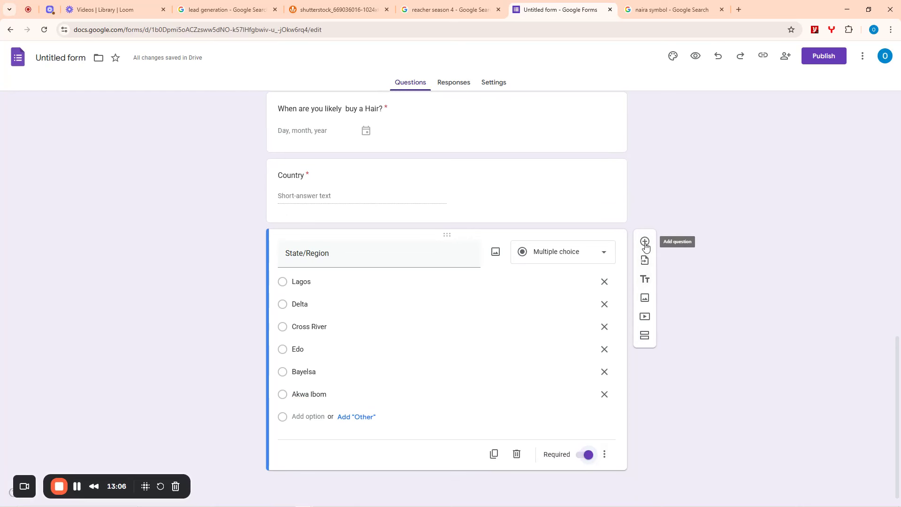
click(645, 241)
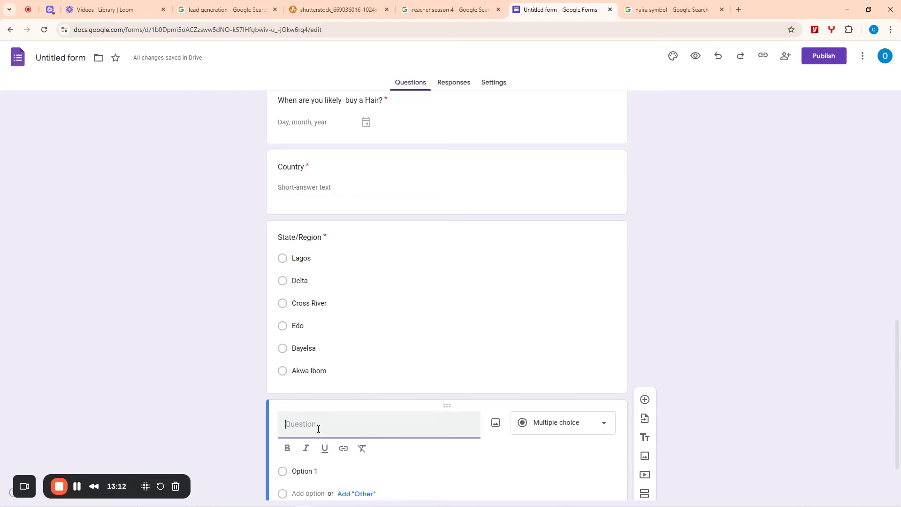
- Title the new question 'What city do you live?' as a multiple-choice question
text(D)
key(BackSpace)
text(What )
text(citu)
text( fo you)
key(BackSpace)
key(BackSpace)
key(BackSpace)
key(BackSpace)
key(BackSpace)
key(BackSpace)
text(do you liv?)
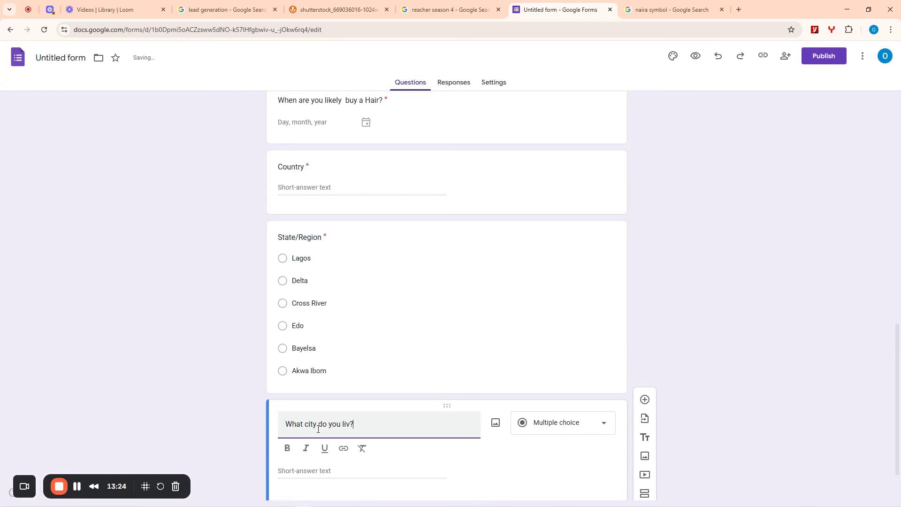
scroll(737, 225, down, 2)
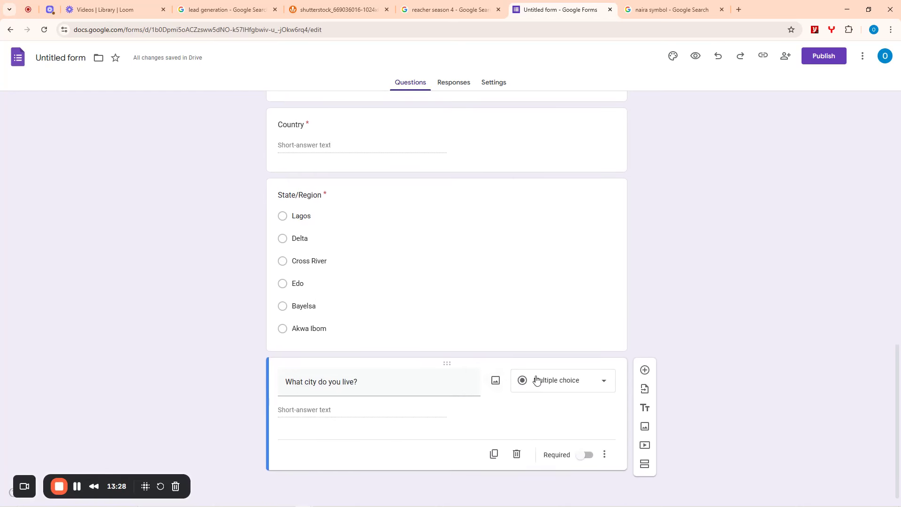
click(537, 379)
click(549, 264)
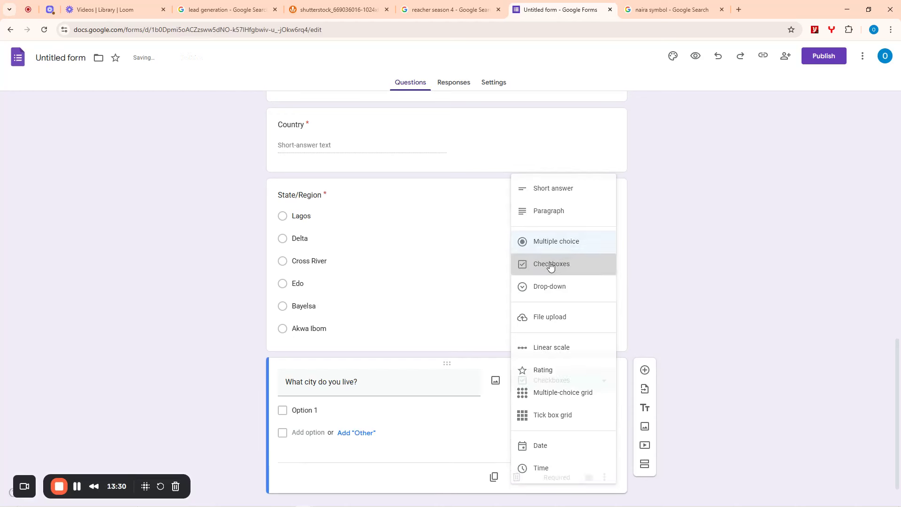
click(540, 379)
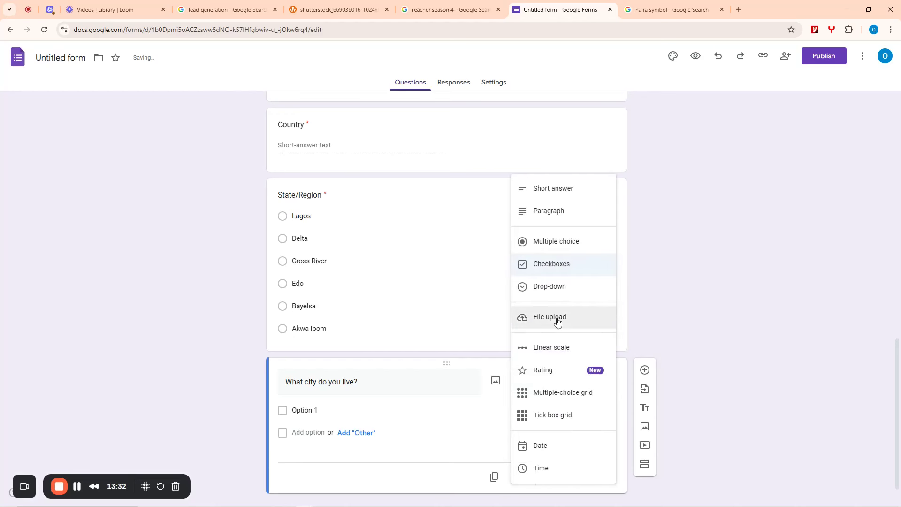
click(544, 241)
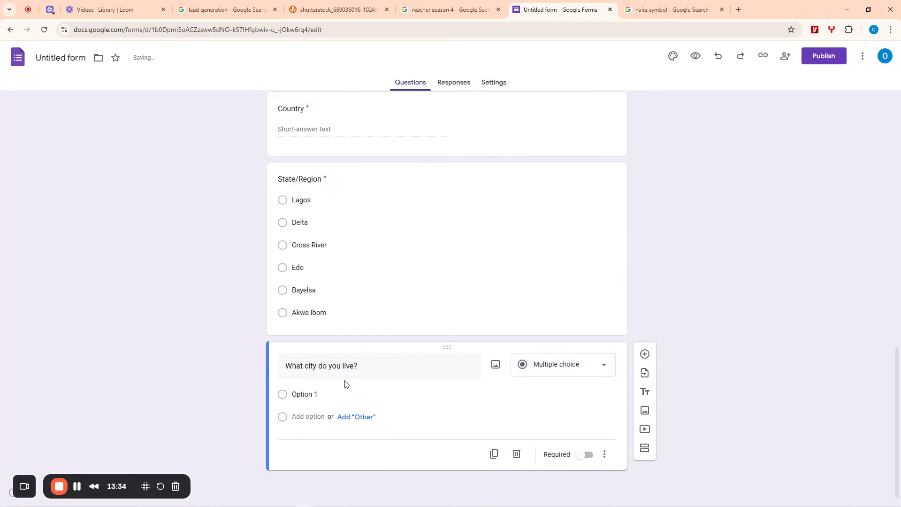
- Enter city options Ojota, Lekki, Asaba and Warri
click(320, 394)
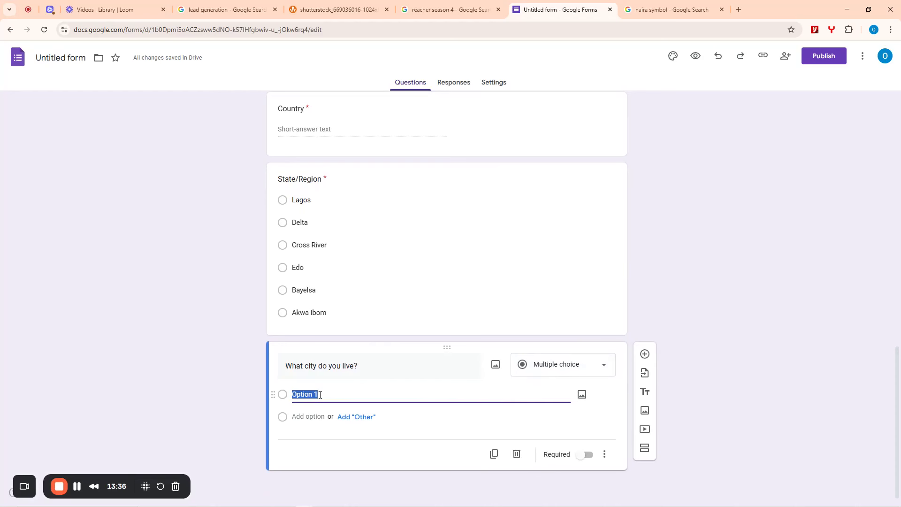
text(Ojota)
key(Tab)
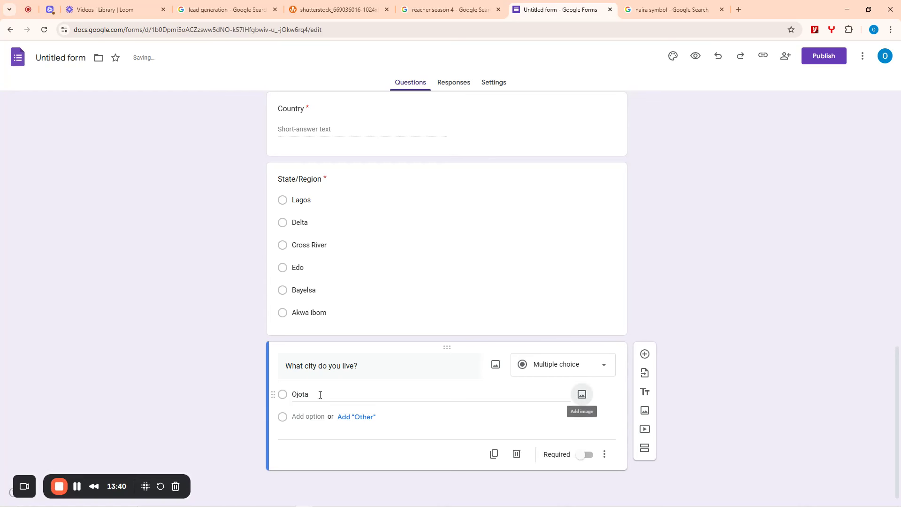
click(320, 417)
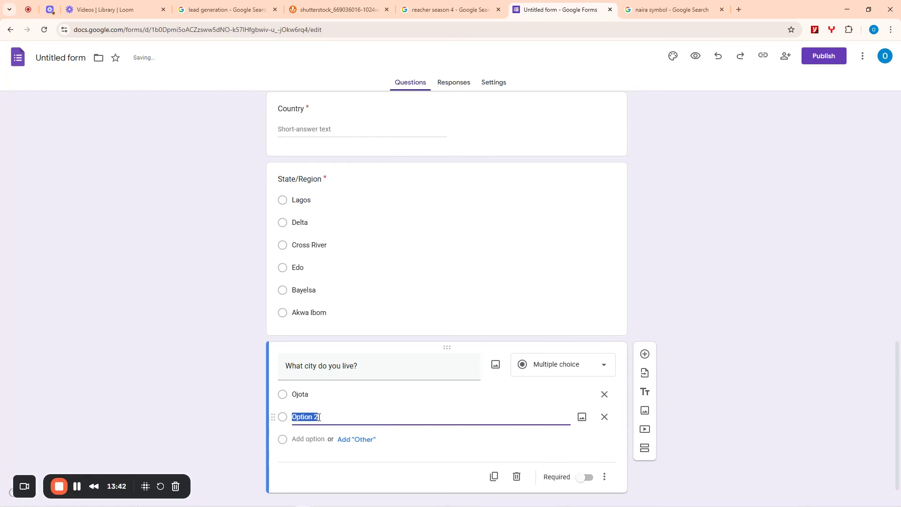
text(Lekki)
key(Tab)
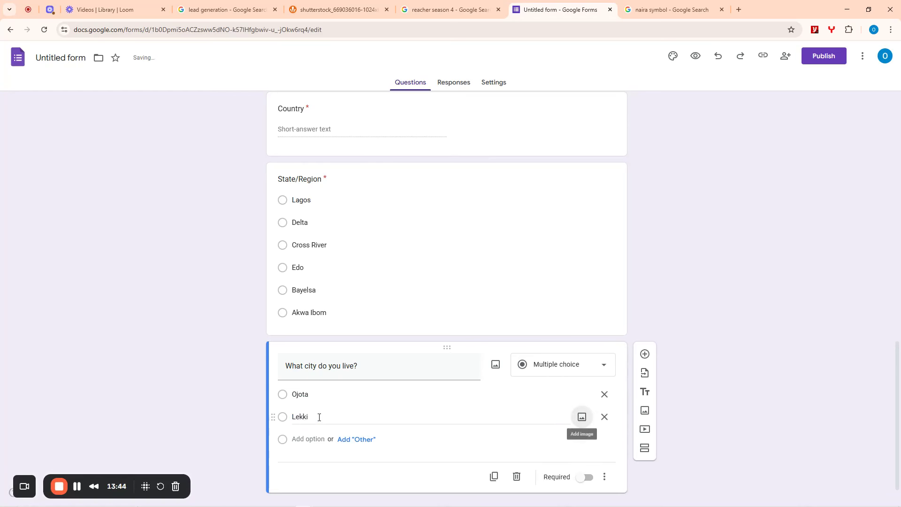
click(301, 439)
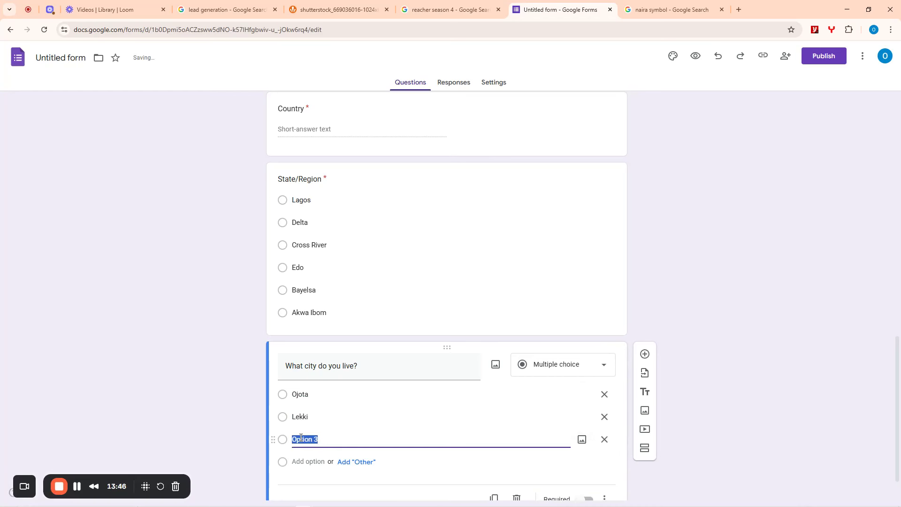
text(Asaba)
key(Tab)
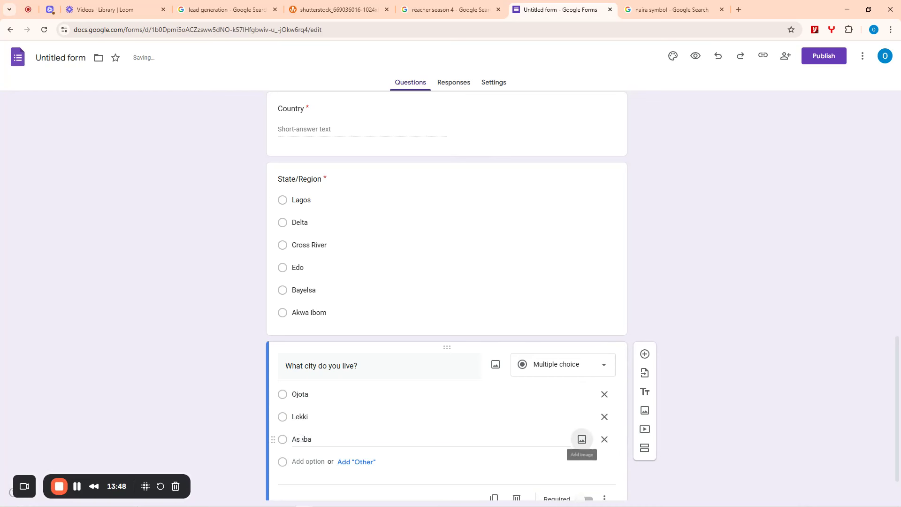
click(309, 462)
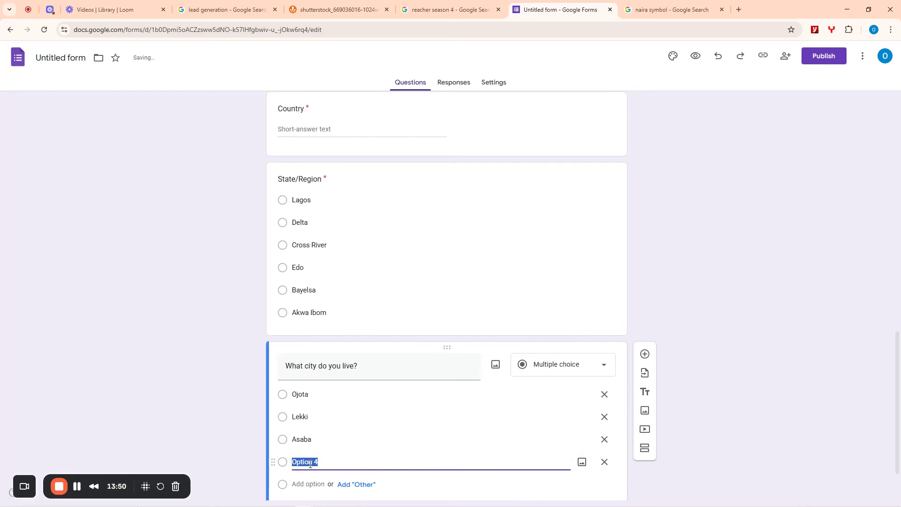
text(Warri)
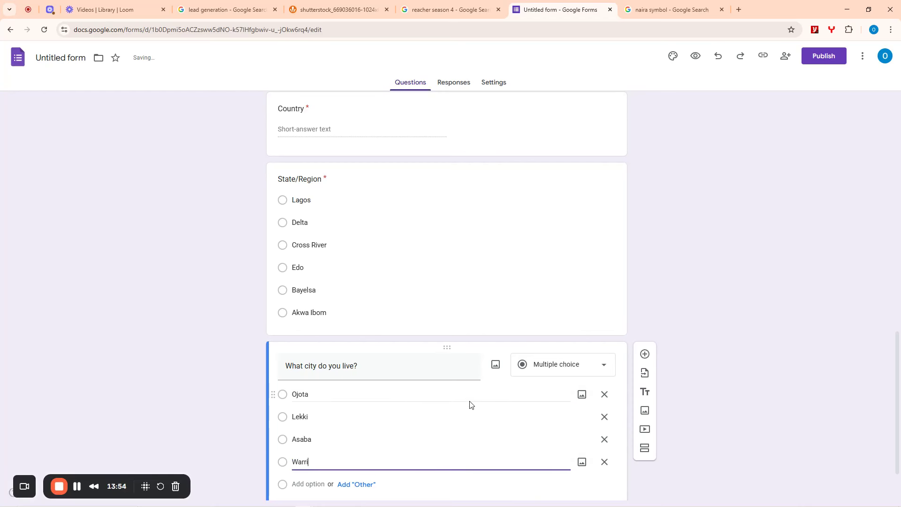
- Add city options Oron, Benin, Auchi, Kiama and Mbiama
scroll(465, 402, down, 1)
click(308, 417)
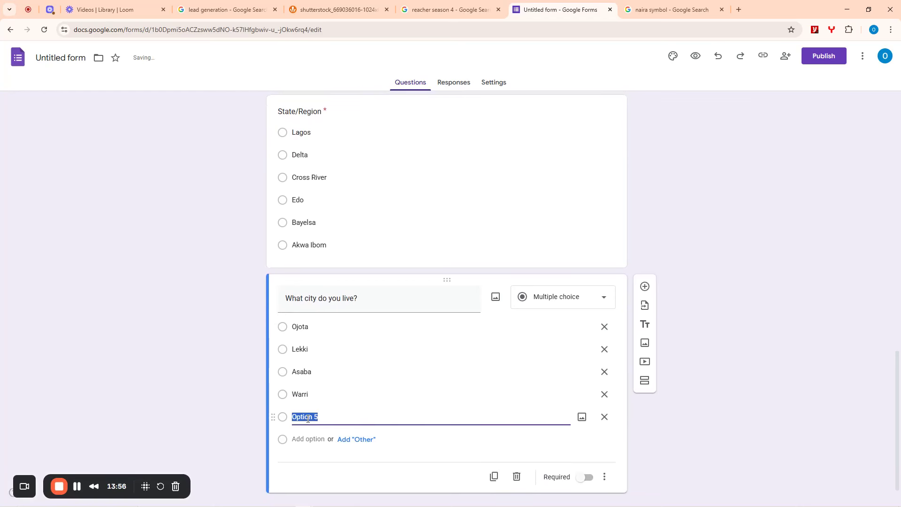
text(Oron)
click(311, 439)
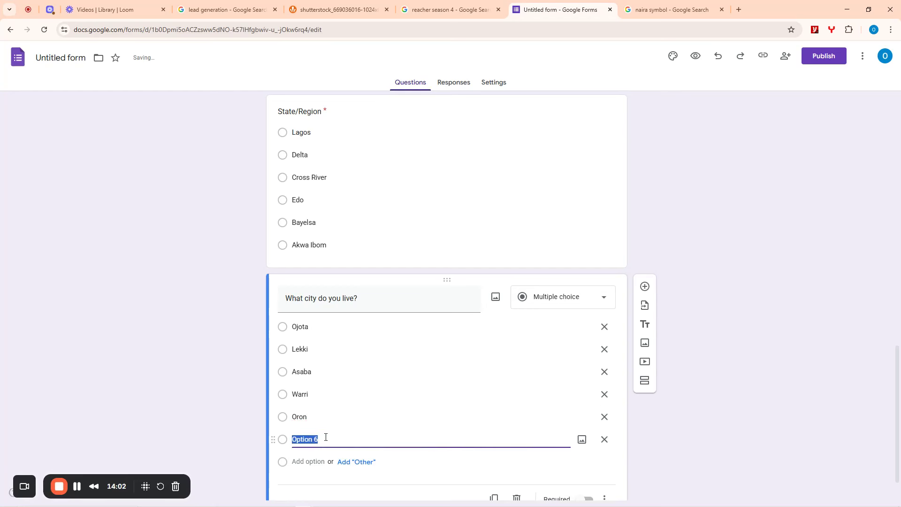
text(Benin)
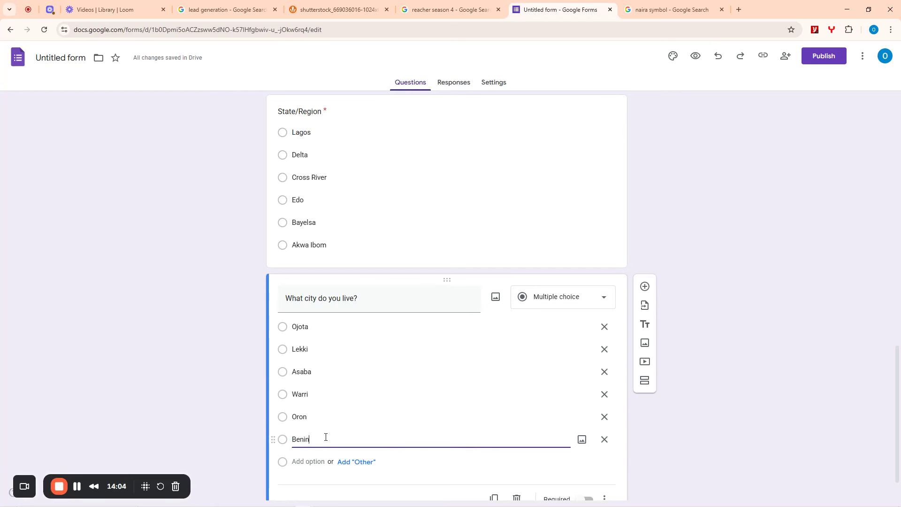
key(Return)
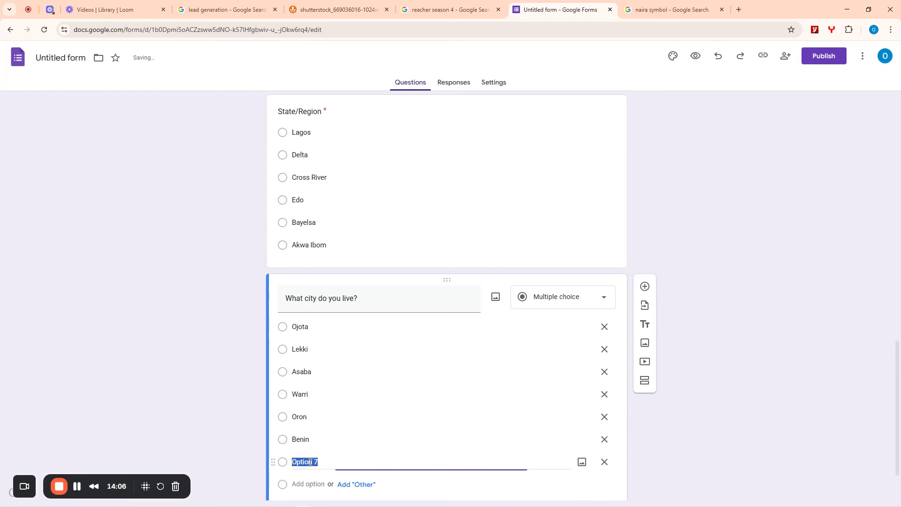
text(Auchi)
scroll(376, 357, down, 2)
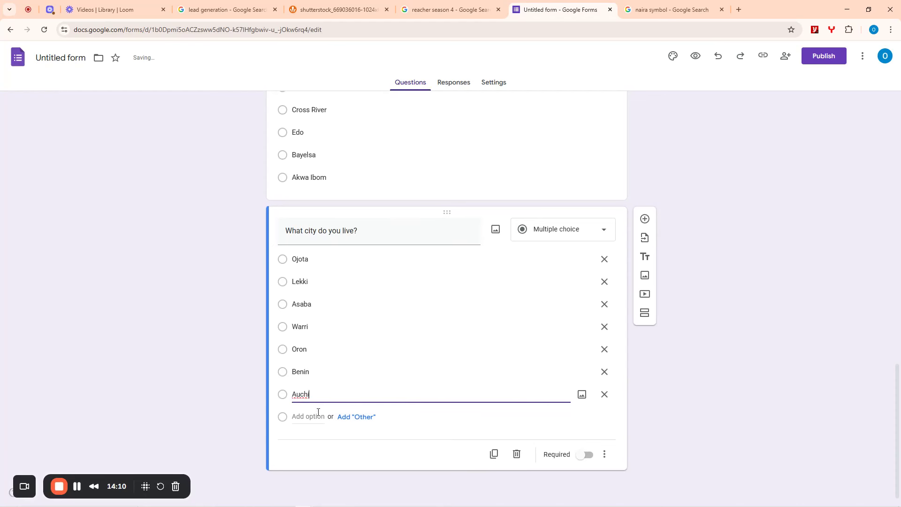
key(Return)
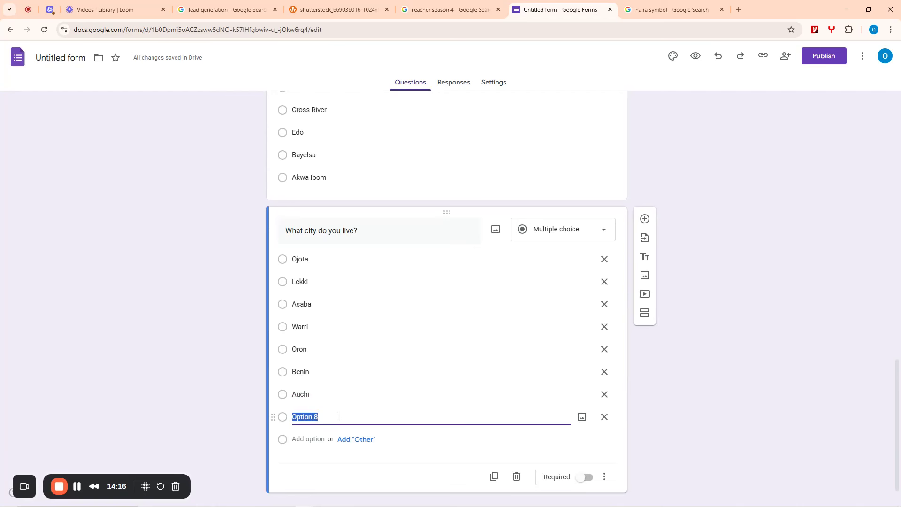
text(Kiama)
click(308, 439)
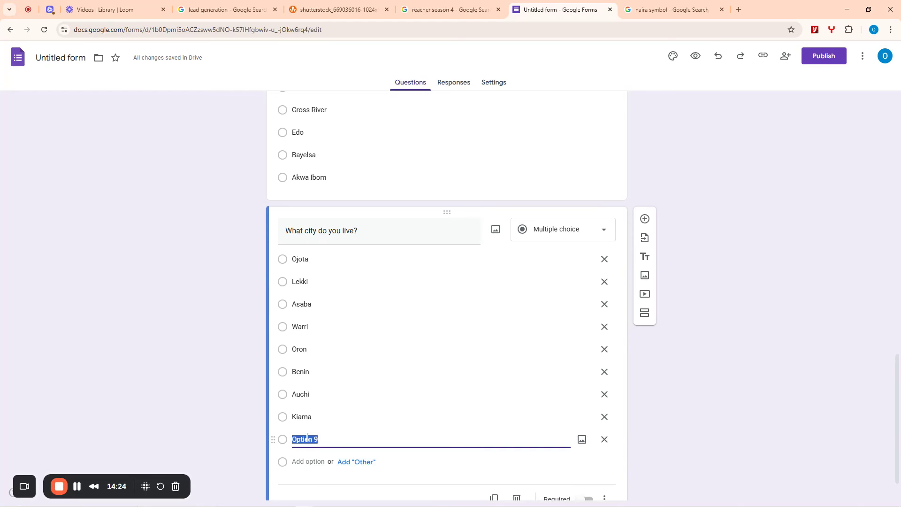
text(Mbiama)
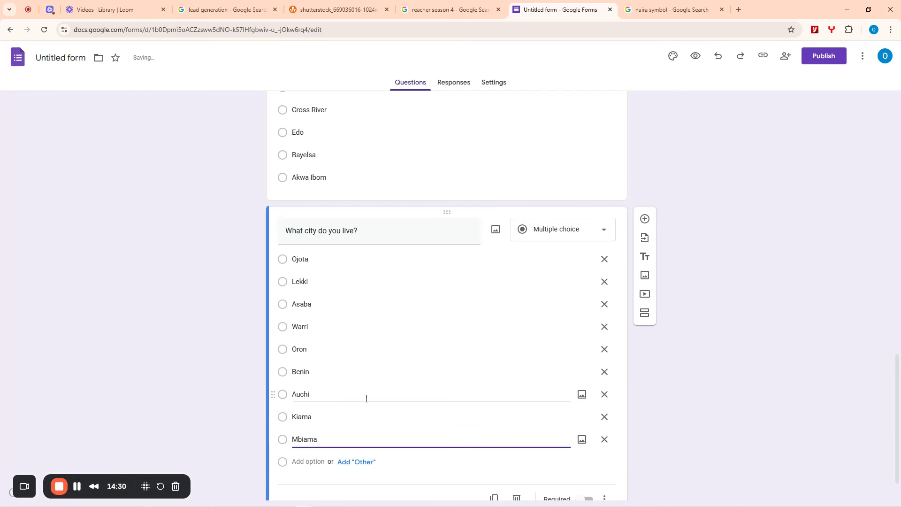
- Add Nsit-Eket as the tenth city and make the city question required
scroll(307, 428, down, 1)
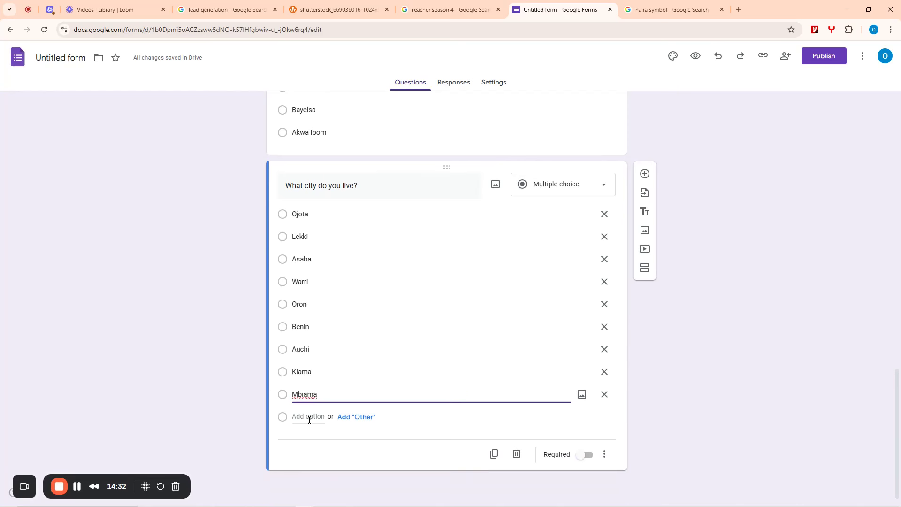
click(309, 416)
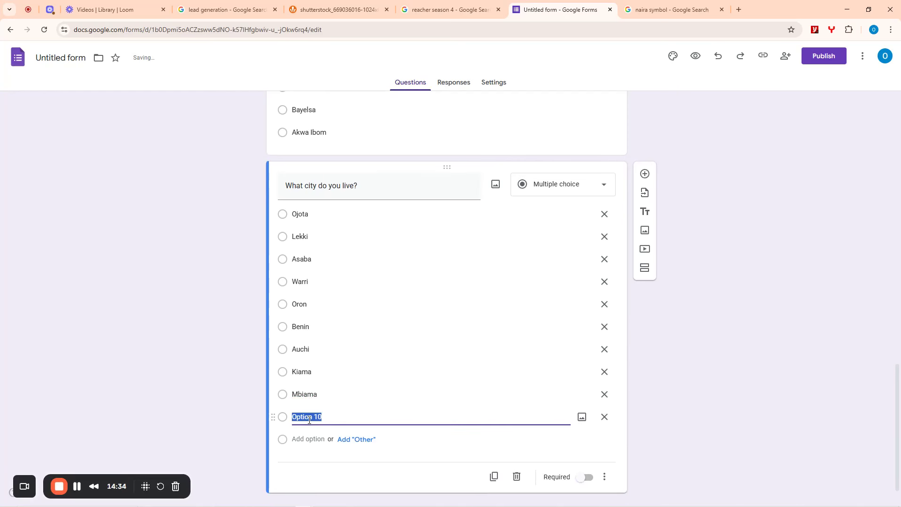
text(Nsit-Eket)
click(586, 478)
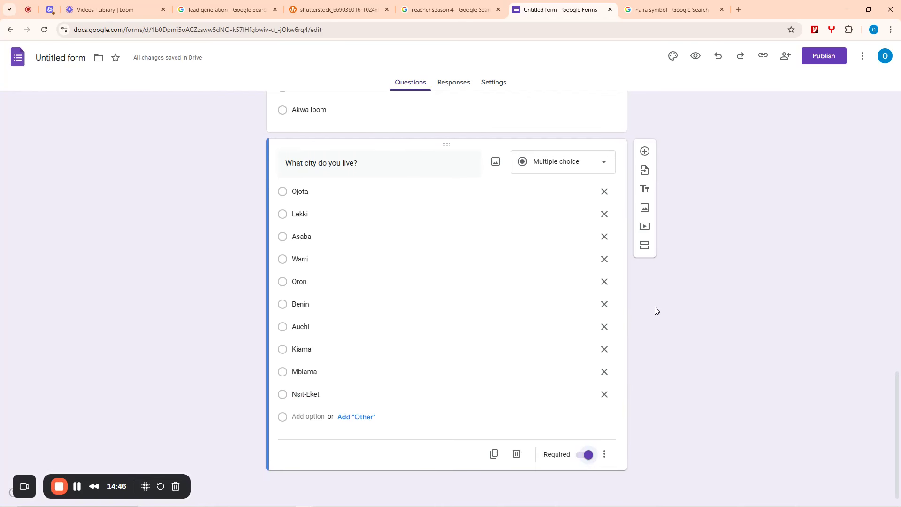
scroll(650, 307, up, 15)
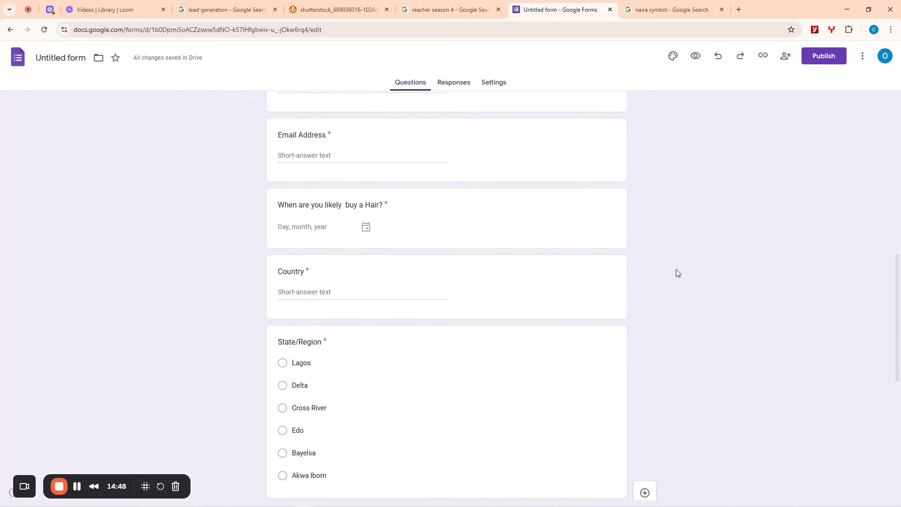
scroll(650, 271, up, 2)
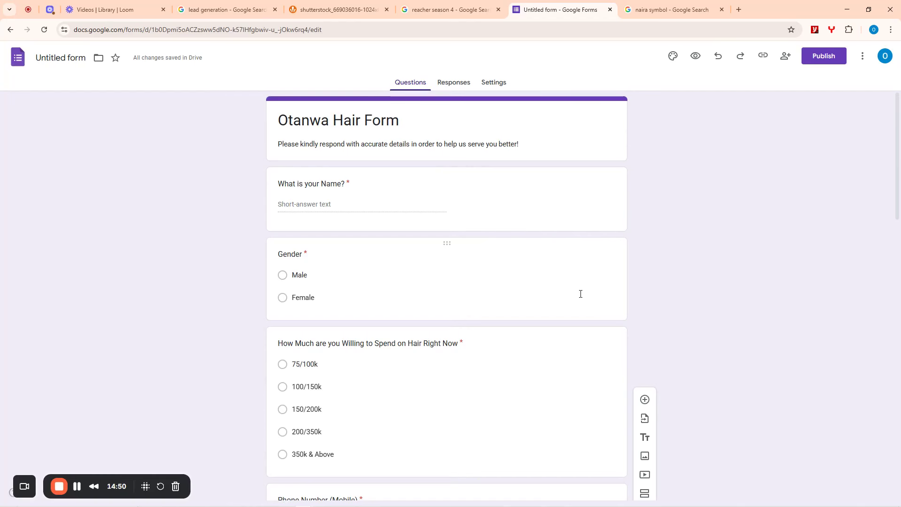
scroll(579, 294, down, 5)
scroll(546, 306, down, 12)
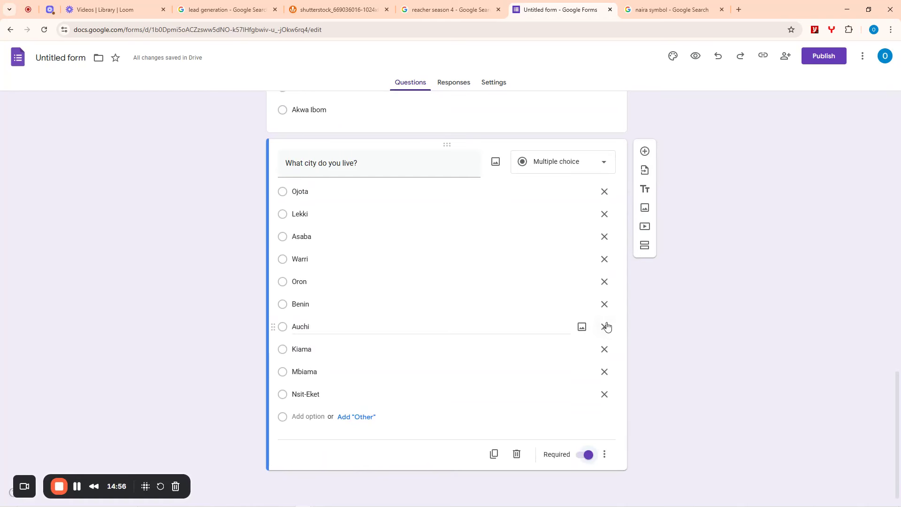
scroll(549, 294, up, 6)
scroll(549, 295, up, 12)
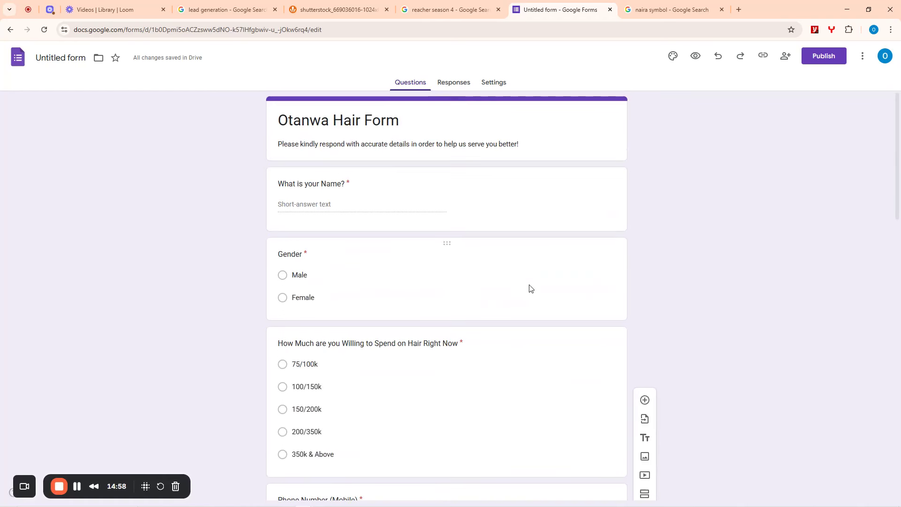
scroll(529, 288, down, 8)
scroll(529, 288, down, 9)
scroll(529, 288, up, 14)
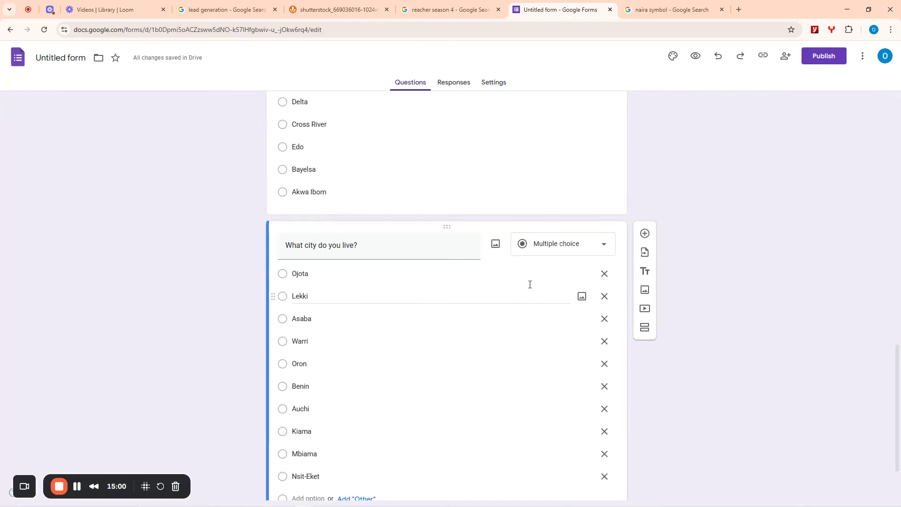
scroll(530, 288, up, 3)
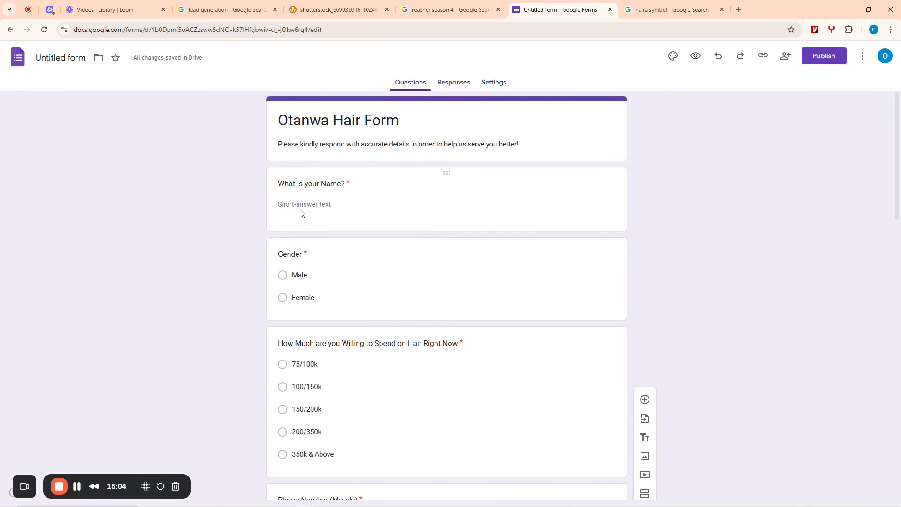
scroll(329, 291, down, 3)
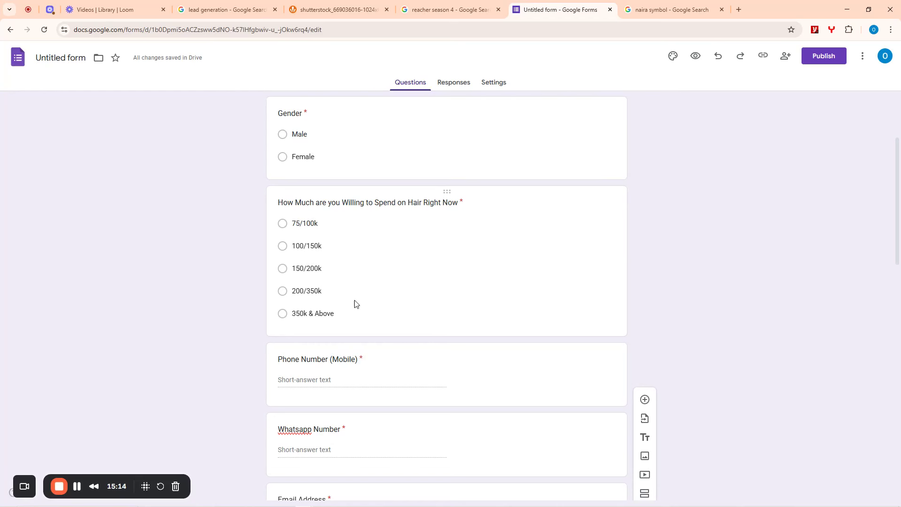
scroll(354, 302, down, 3)
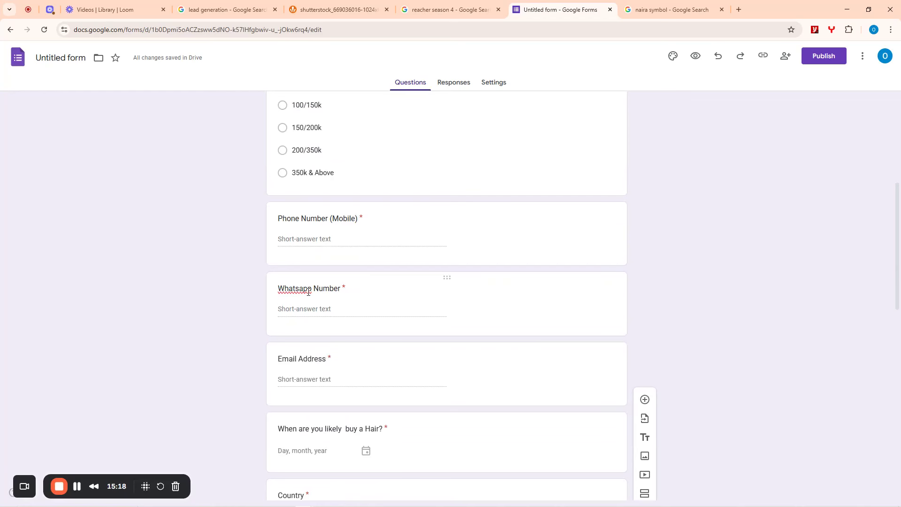
scroll(326, 369, down, 2)
scroll(314, 347, down, 4)
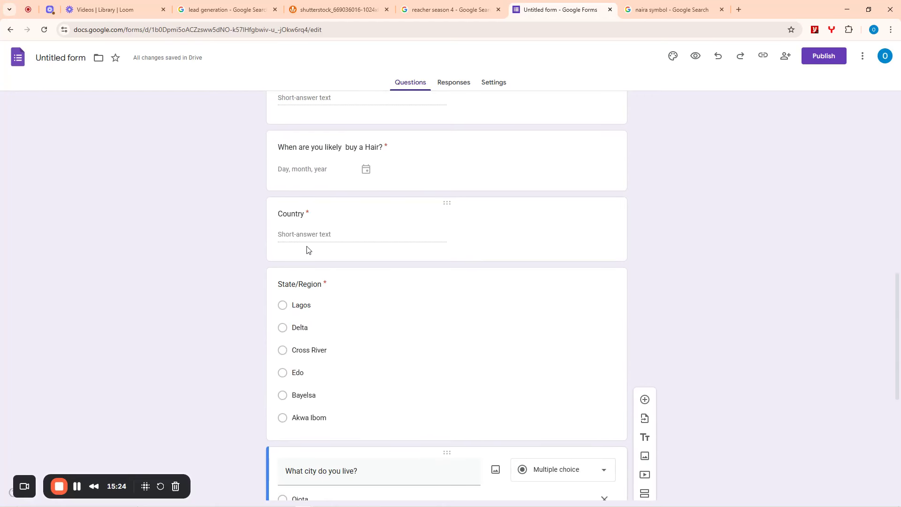
scroll(338, 274, down, 5)
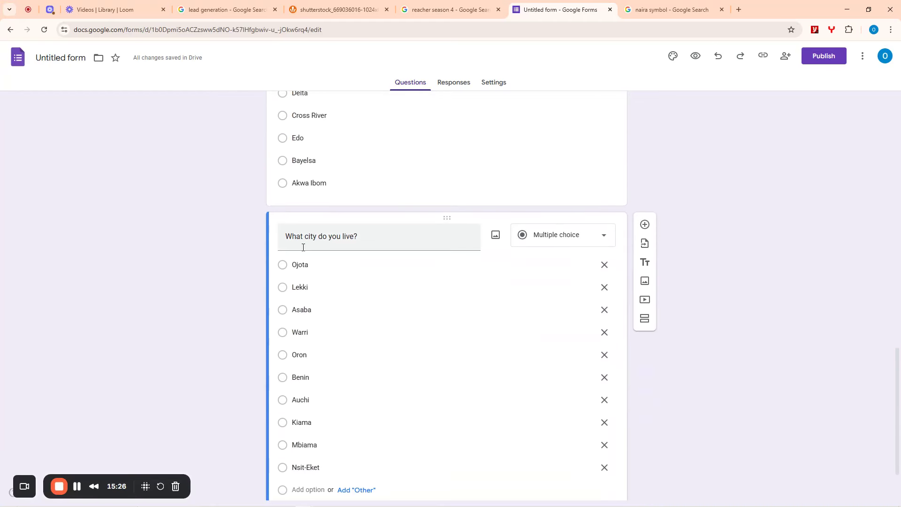
scroll(346, 288, down, 2)
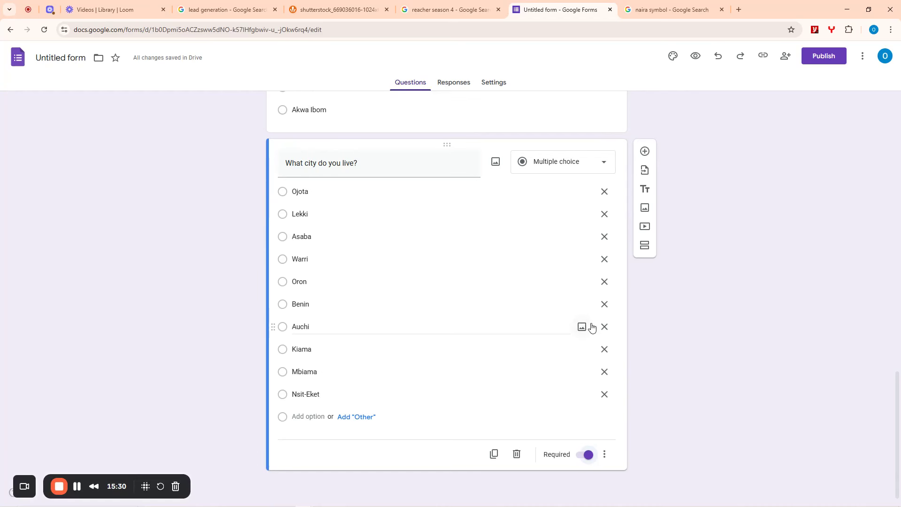
- Add an 'Any Special Requests?' question set to Paragraph and Required
click(645, 152)
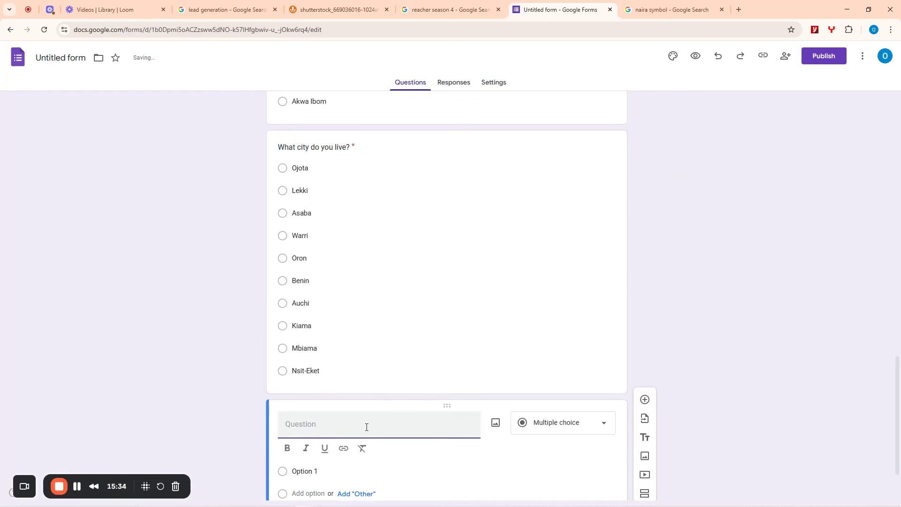
text(Any Special rE)
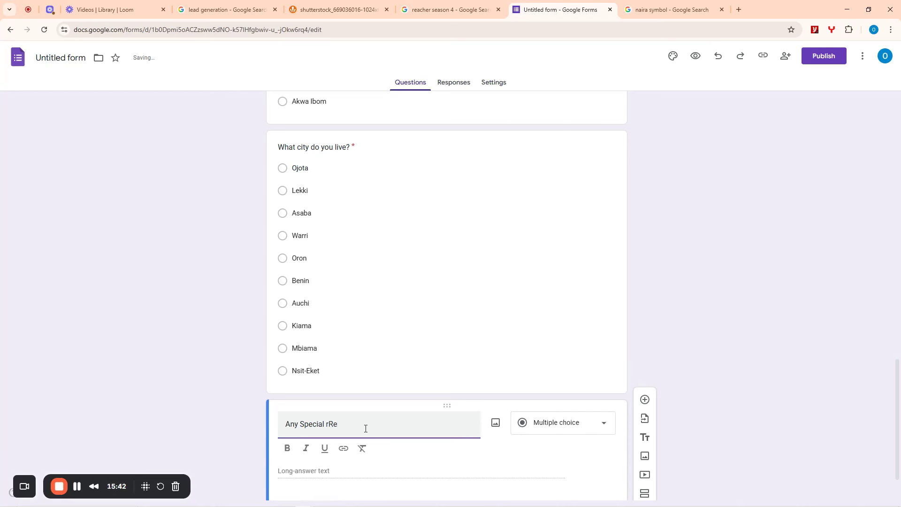
key(BackSpace)
text(equests?)
scroll(516, 356, down, 1)
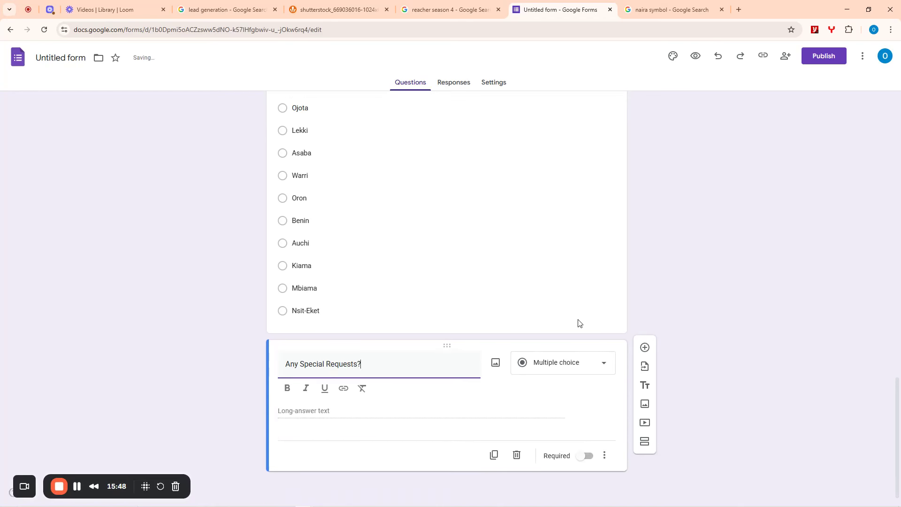
click(569, 380)
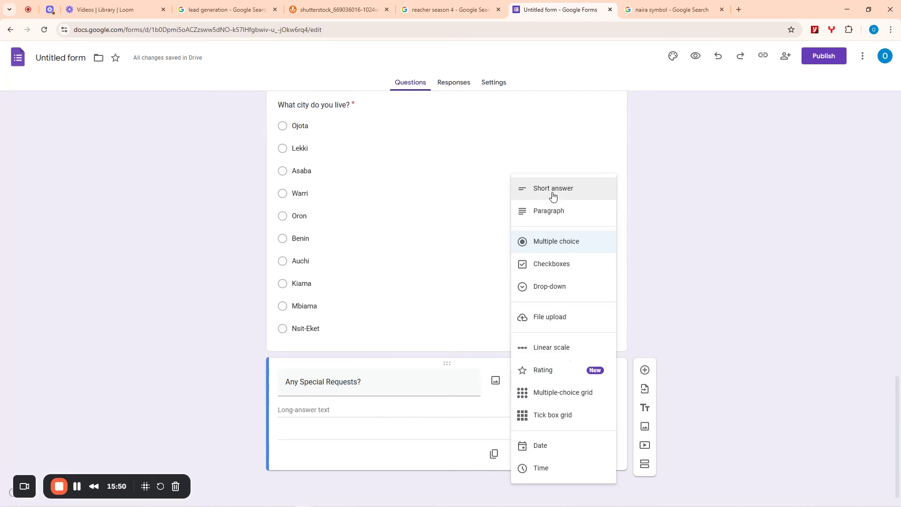
click(550, 212)
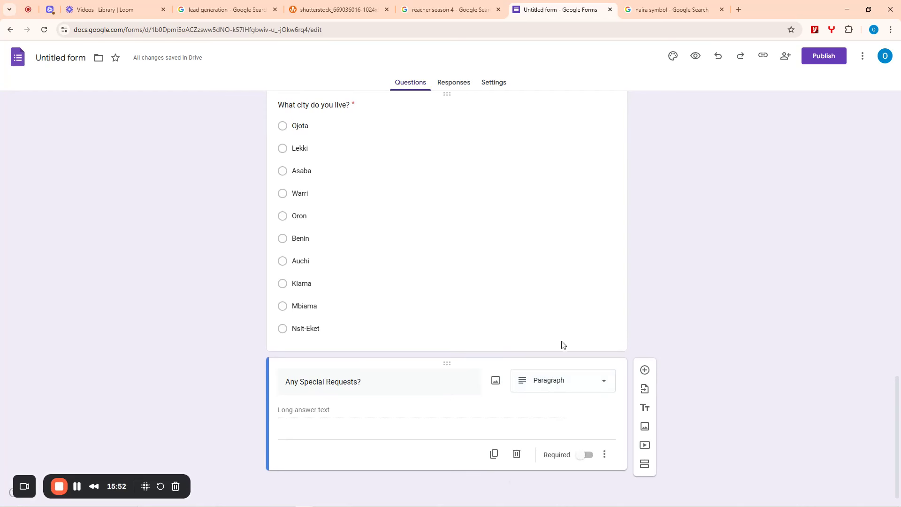
click(589, 458)
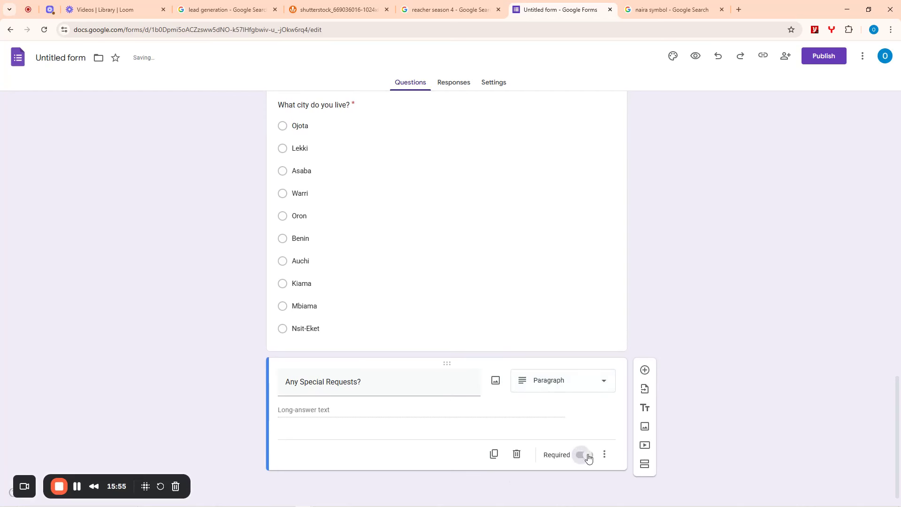
scroll(596, 284, up, 20)
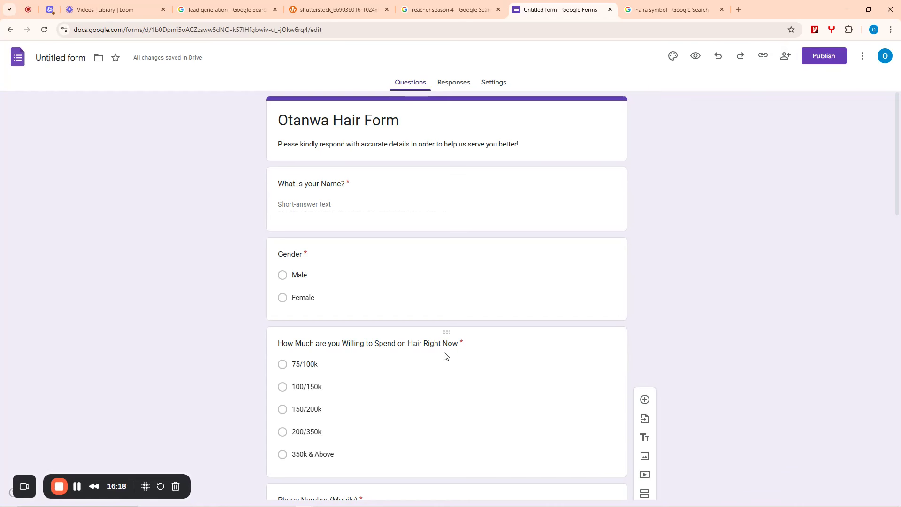
- Publish the Otanwa Hair Form so anyone with the link can respond
scroll(445, 357, down, 20)
scroll(437, 347, up, 8)
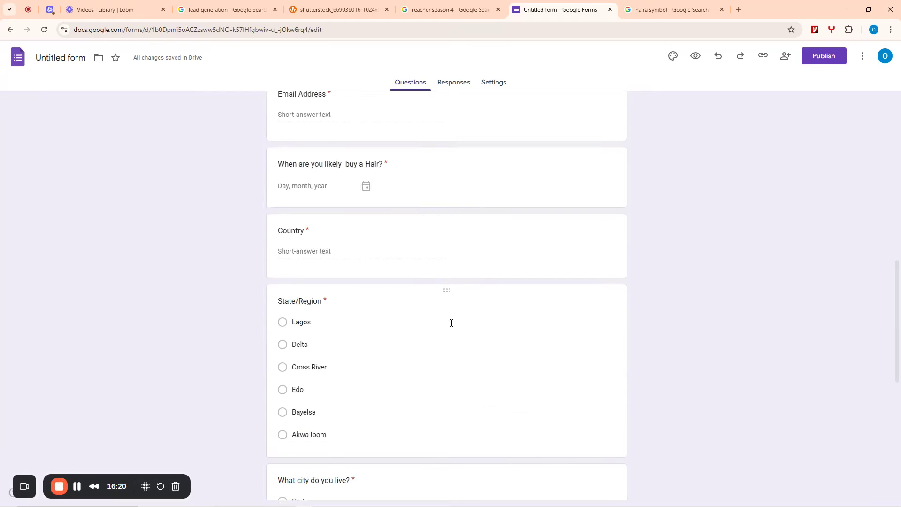
scroll(452, 323, up, 15)
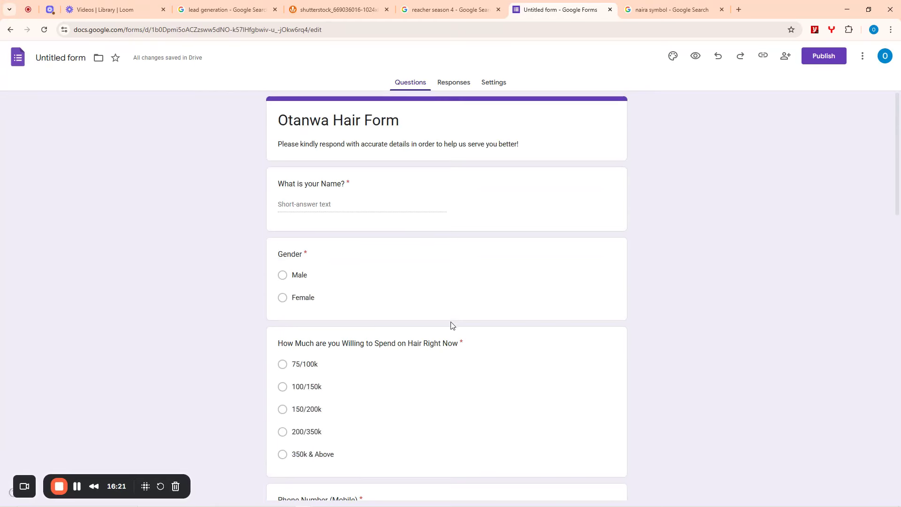
click(822, 57)
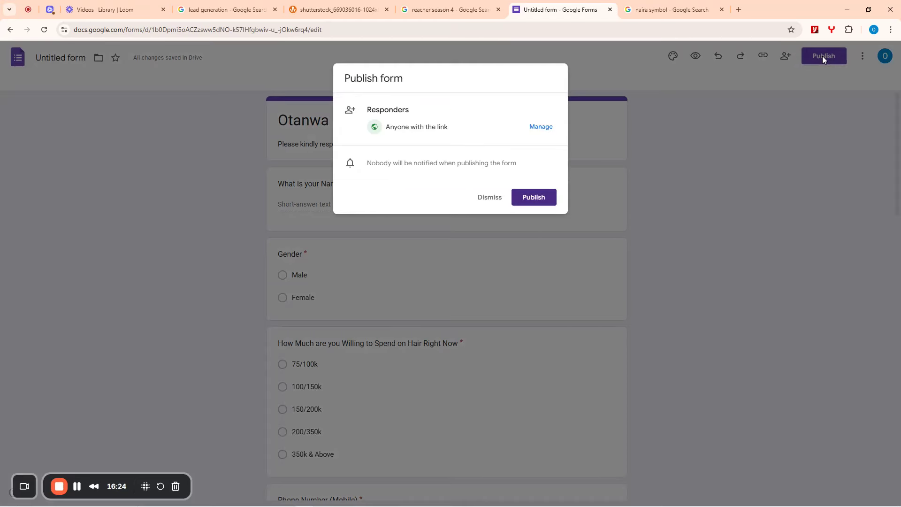
click(533, 199)
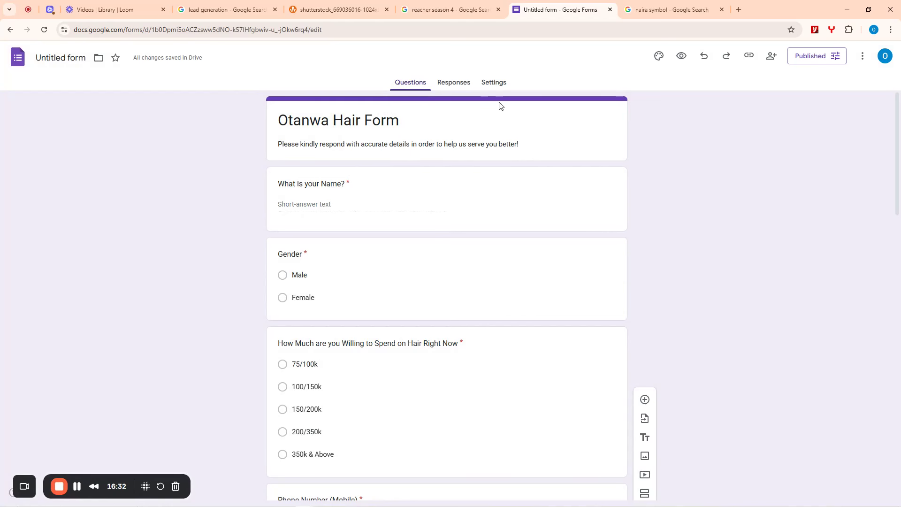
- Copy the shortened responder link for the Otanwa Hair Form
click(749, 56)
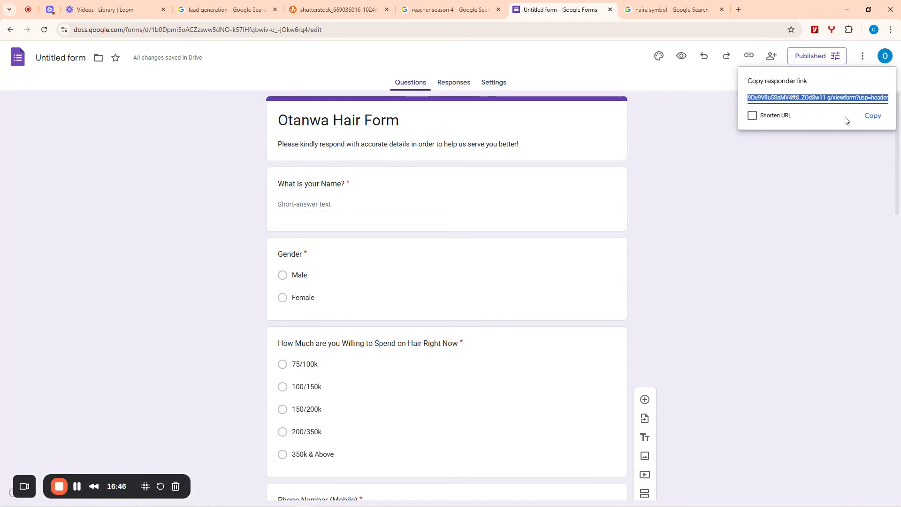
click(752, 117)
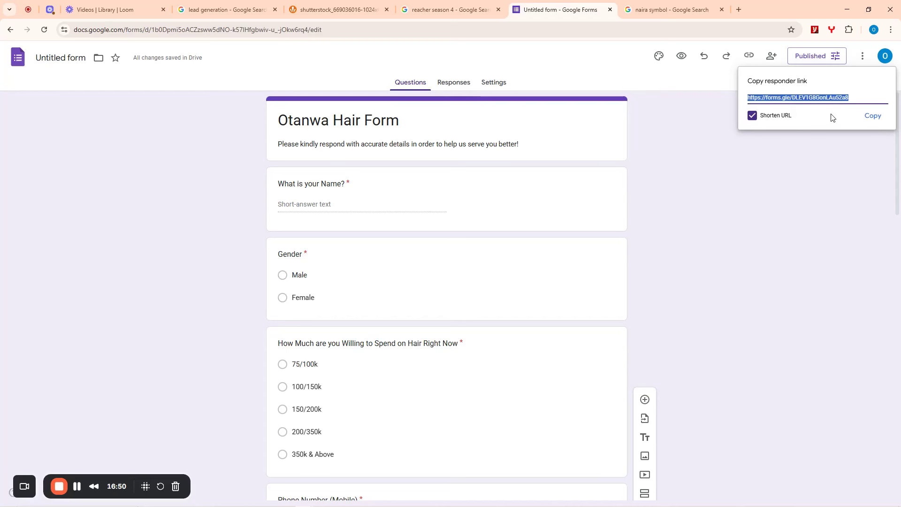
click(873, 117)
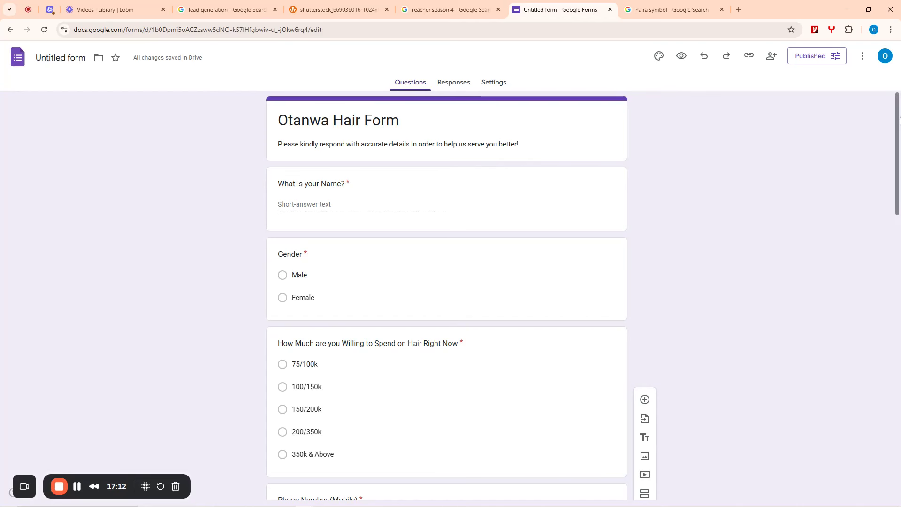
mouse_move(898, 121)
mouse_down()
mouse_move(900, 340)
mouse_move(899, 108)
mouse_up()
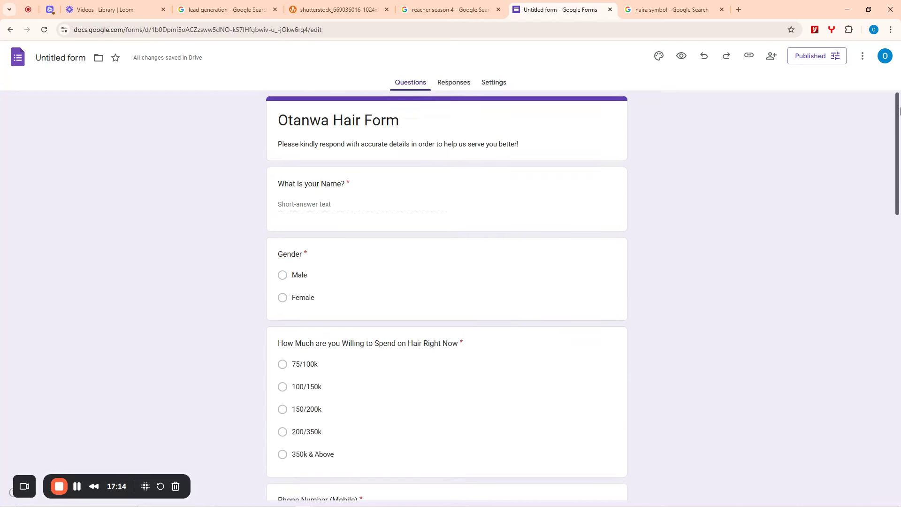
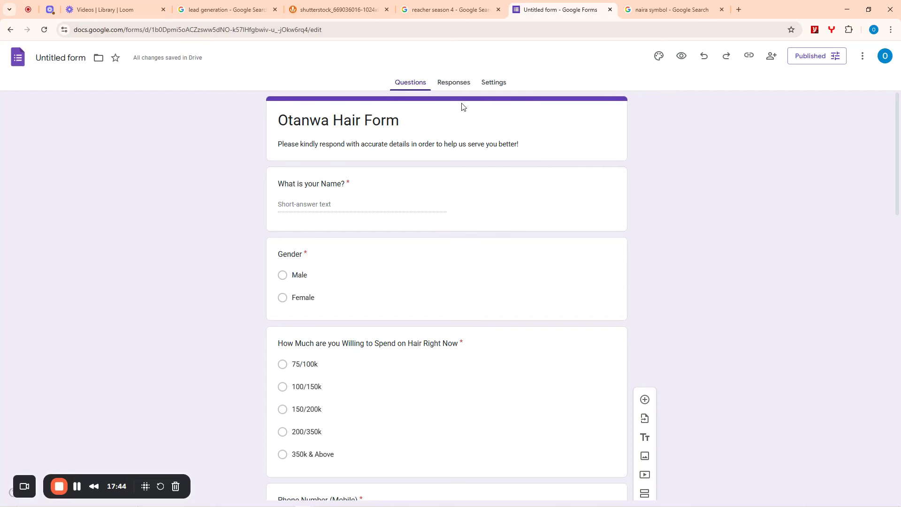
- Rename the form to Otanwa Hair Form and start linking its responses to Sheets
click(452, 85)
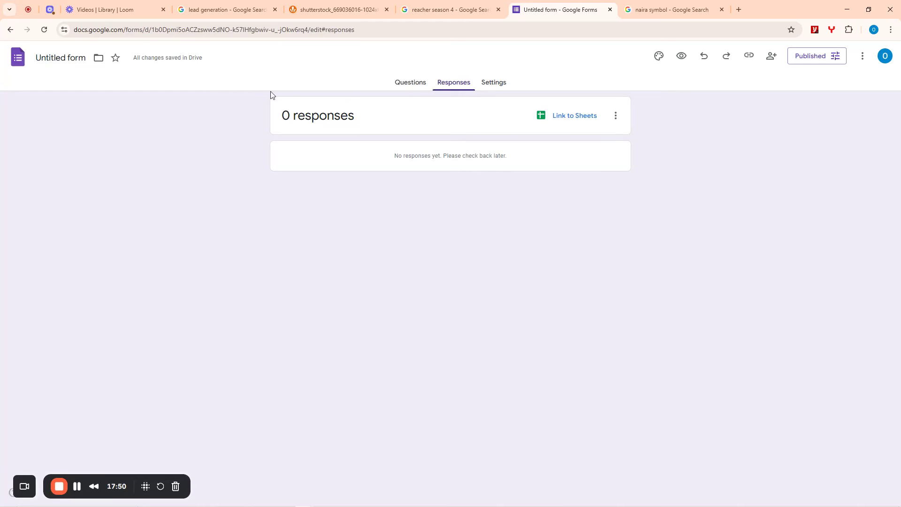
click(74, 69)
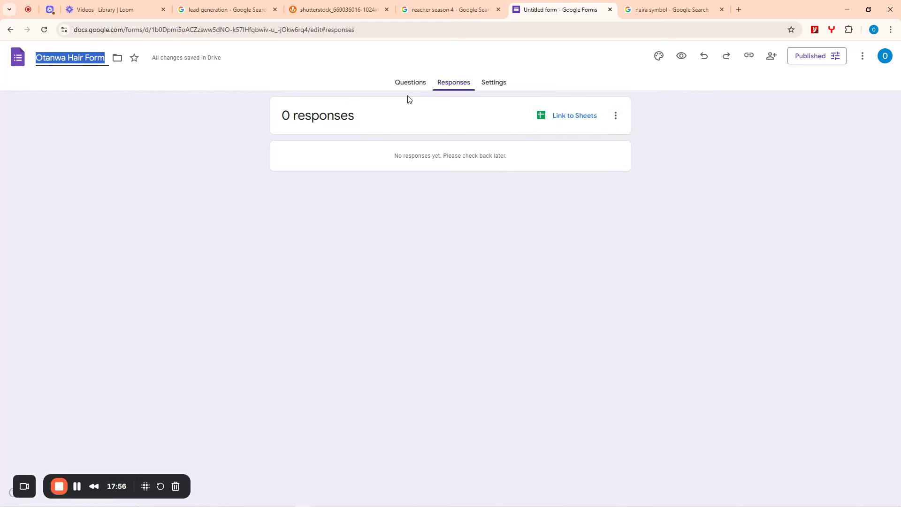
click(569, 119)
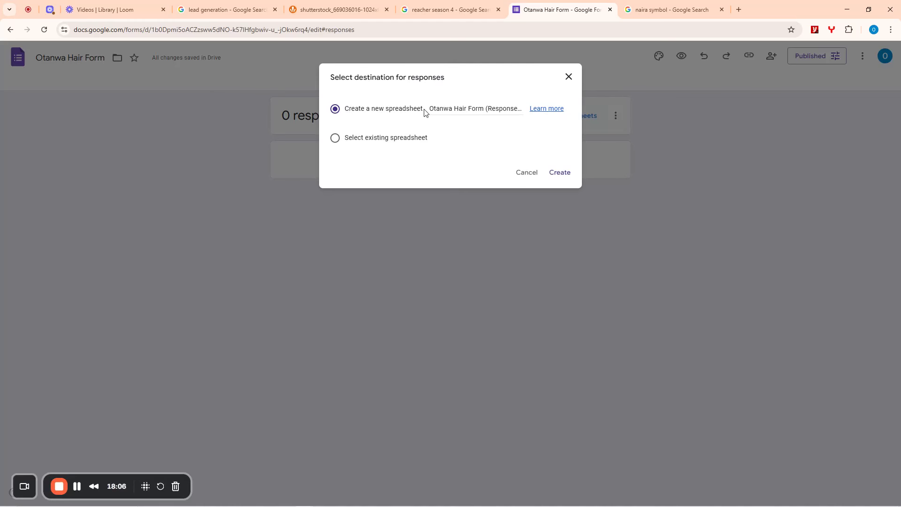
- Keep 'Create a new spreadsheet' and create the Otanwa Hair Form (Responses) sheet
click(335, 140)
click(376, 112)
click(560, 173)
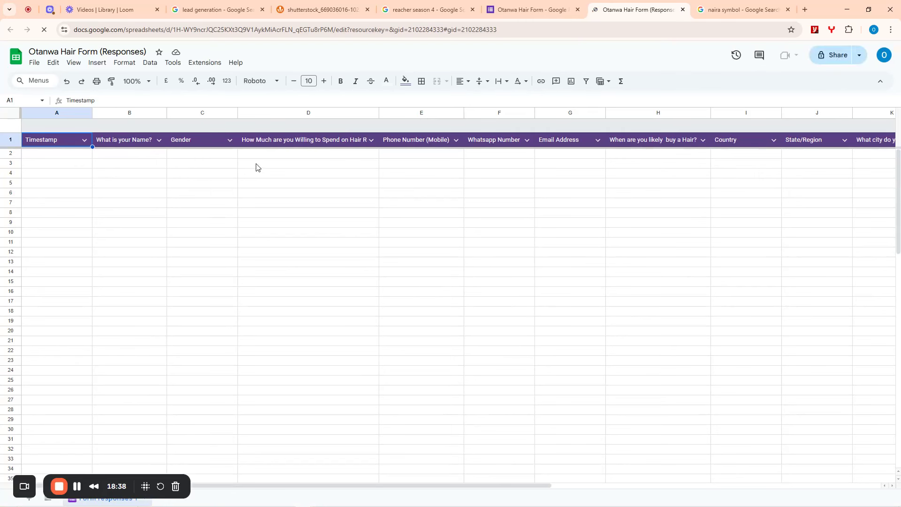
- Load the copied forms.gle link in an Incognito window and bring that window forward
key(ctrl+shift+n)
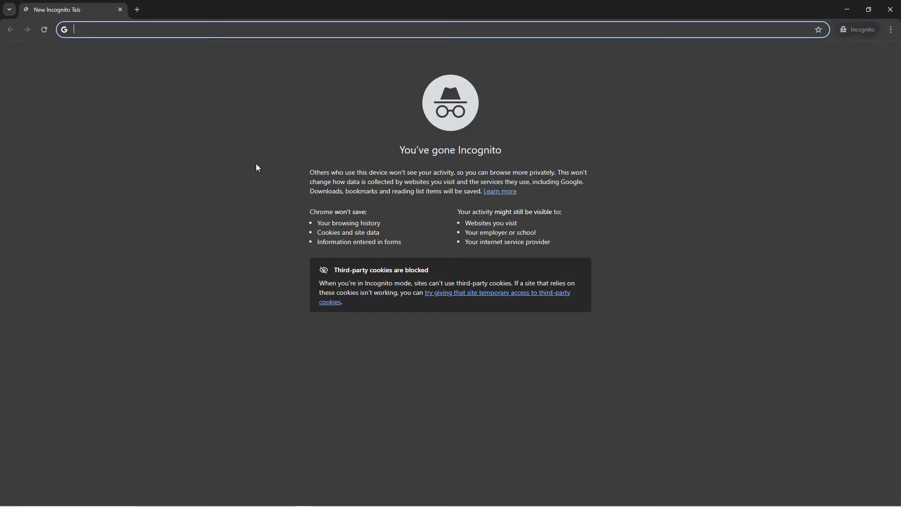
text(https://forms.gle/DLEV1G8GonLAu52a8)
key(Return)
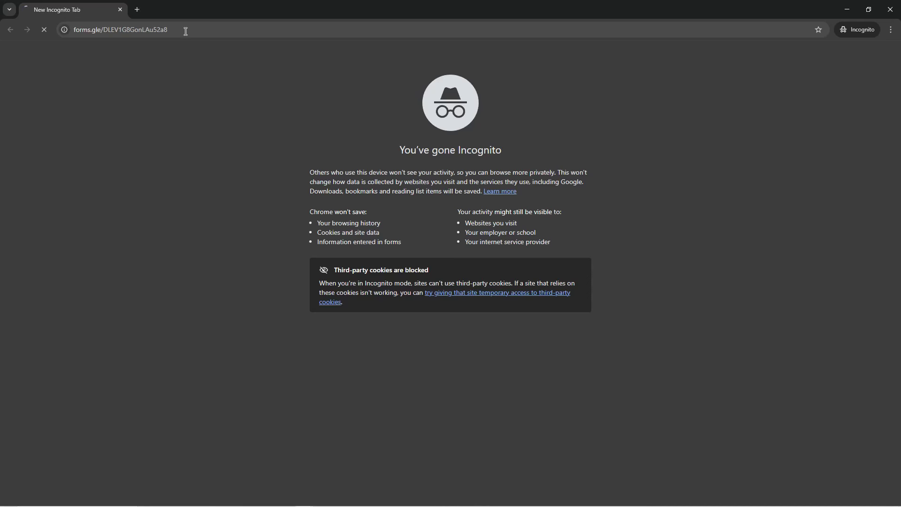
click(854, 12)
click(78, 484)
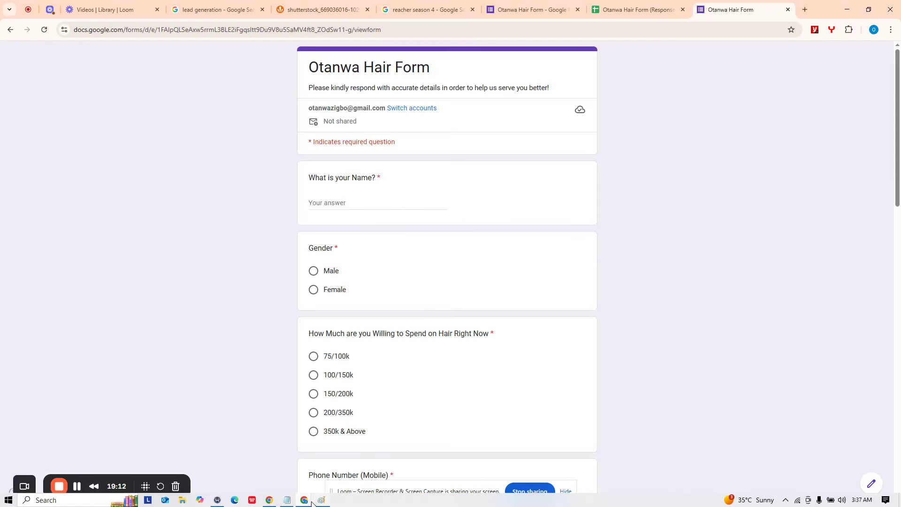
mouse_move(312, 504)
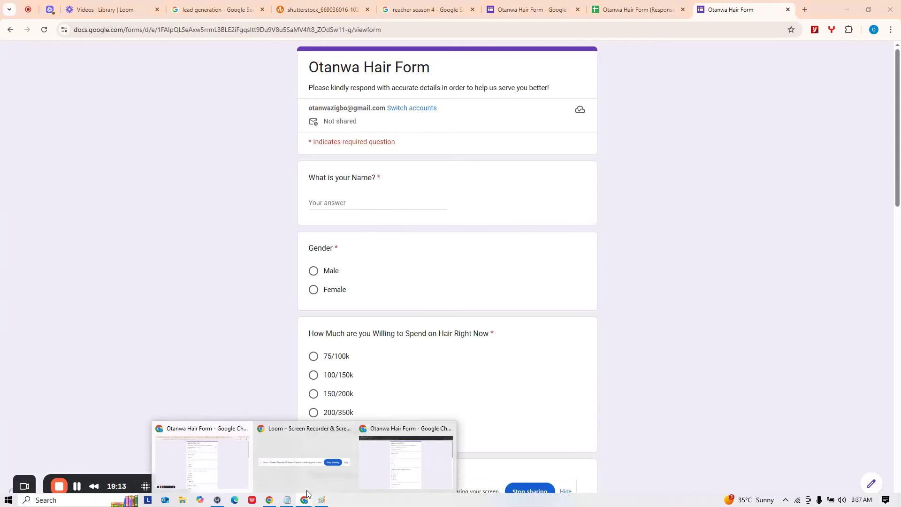
click(399, 470)
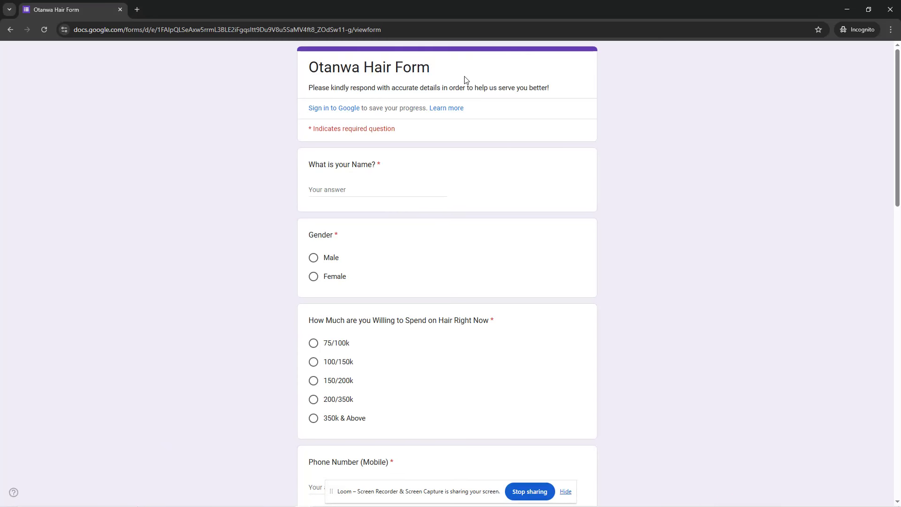
- Enter the respondent's name, choose Male for gender and the 200/350k spending range
click(330, 190)
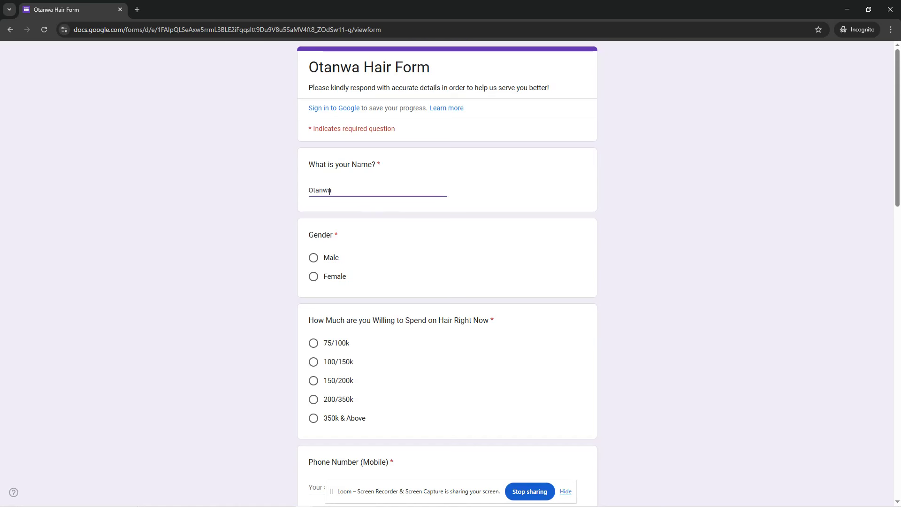
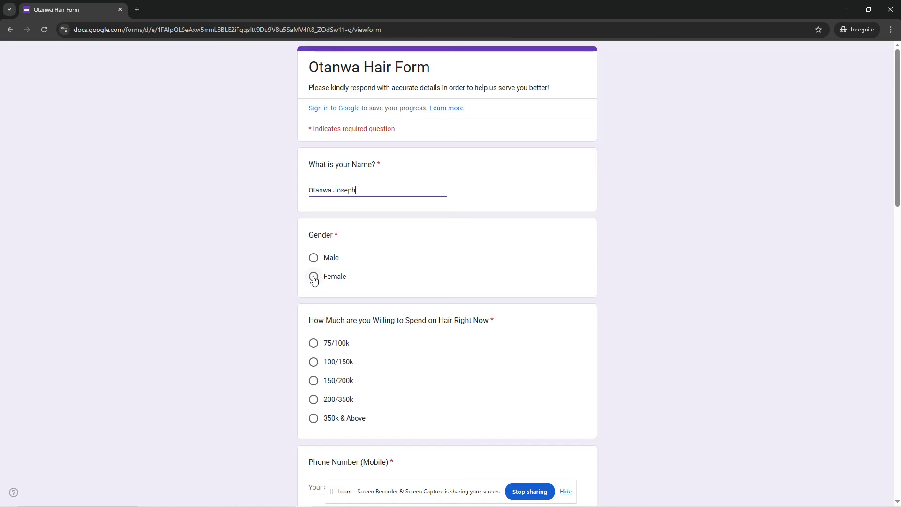
click(314, 257)
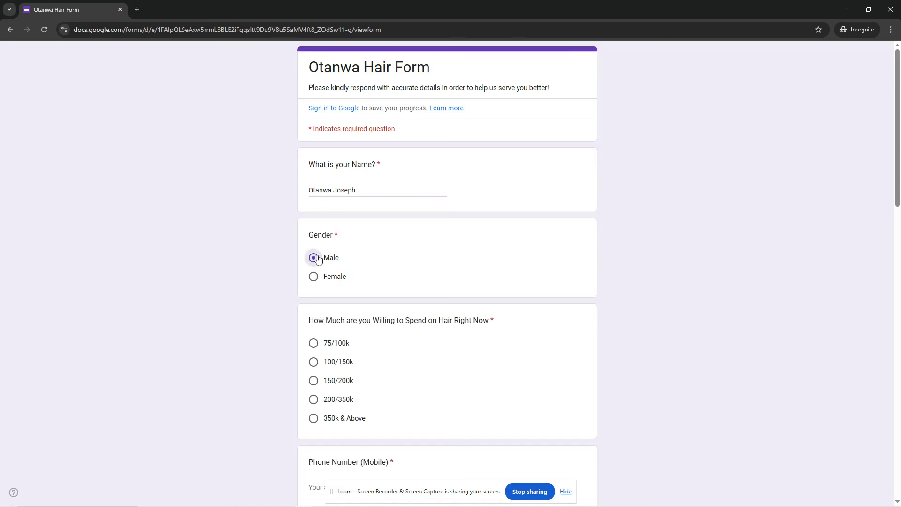
scroll(499, 268, down, 4)
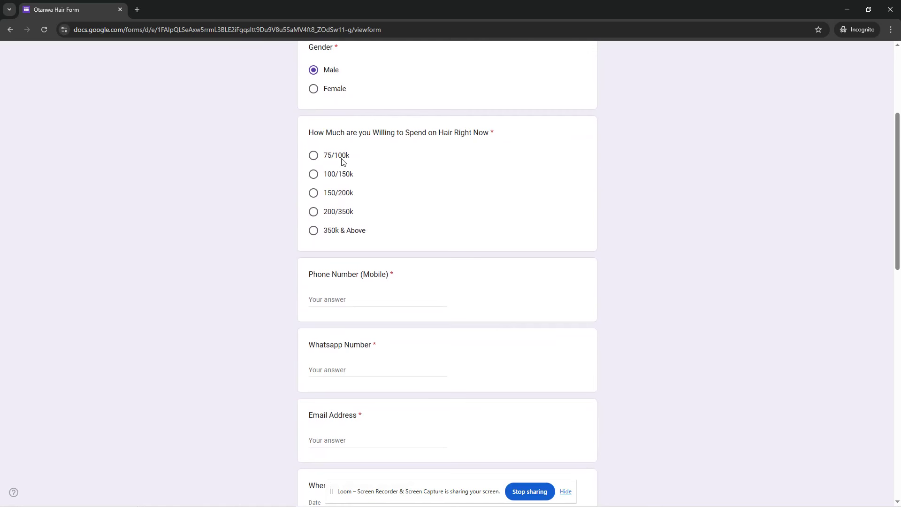
click(313, 211)
scroll(396, 207, down, 4)
scroll(362, 188, up, 3)
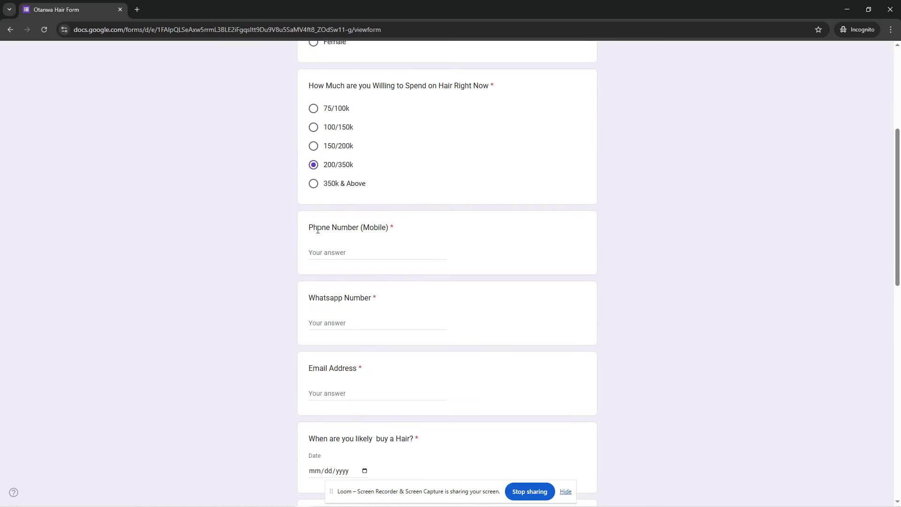
- Enter the mobile phone number and reuse it as the WhatsApp Number answer
click(338, 252)
text(0)
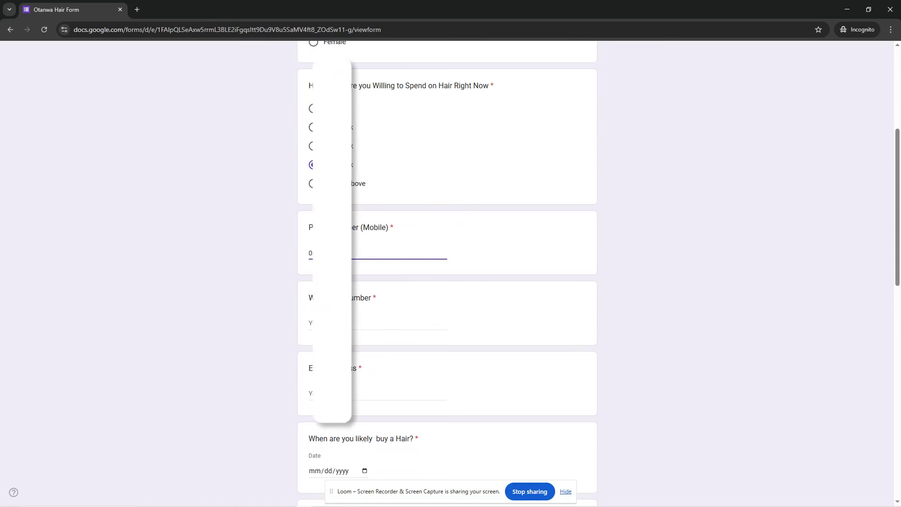
key(Tab)
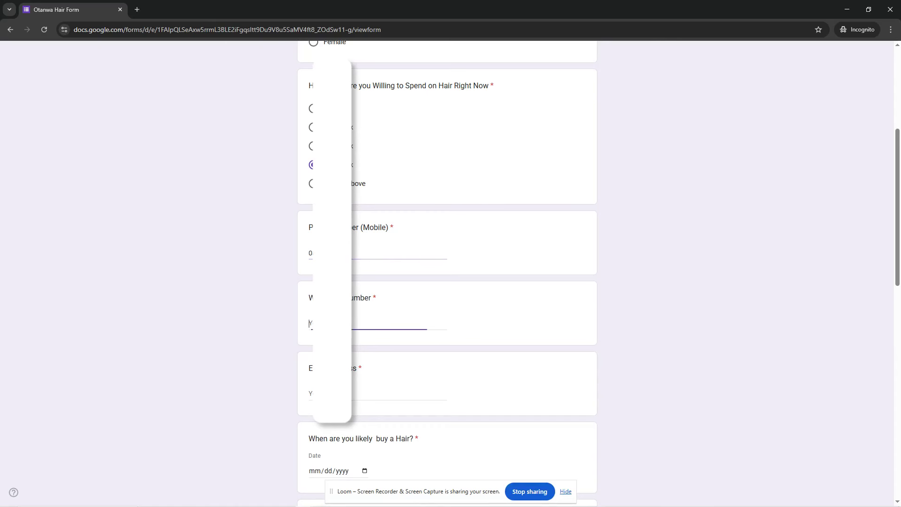
click(359, 253)
key(ctrl+a)
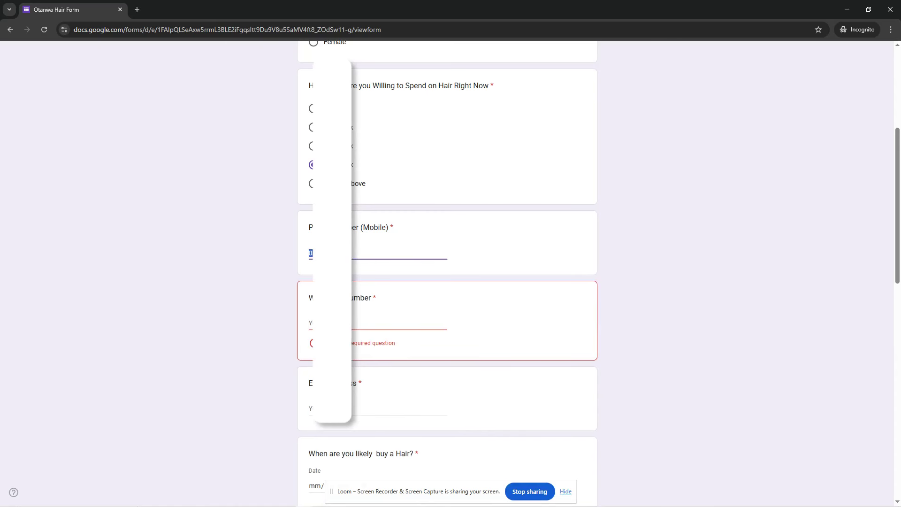
key(Tab)
text(0)
scroll(409, 272, down, 1)
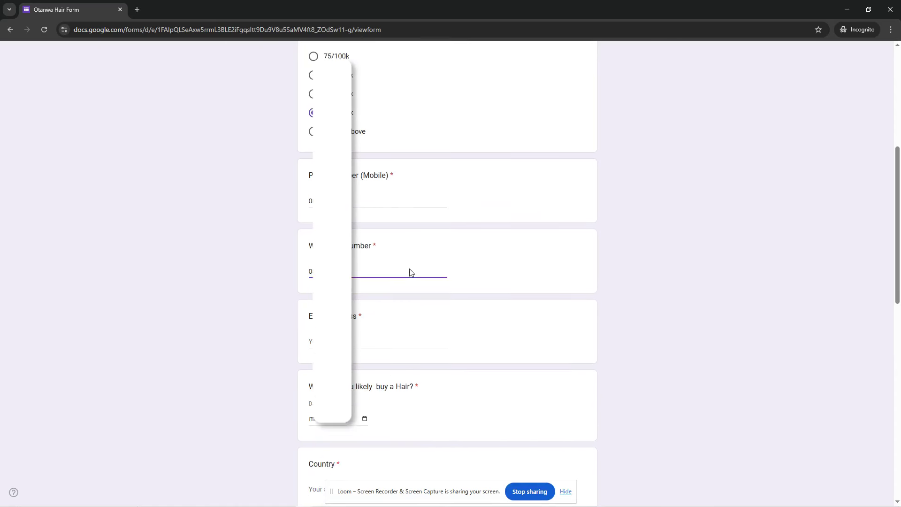
scroll(410, 273, down, 2)
- Finish the email answer and pick the 14th as the purchase date from the calendar
key(Tab)
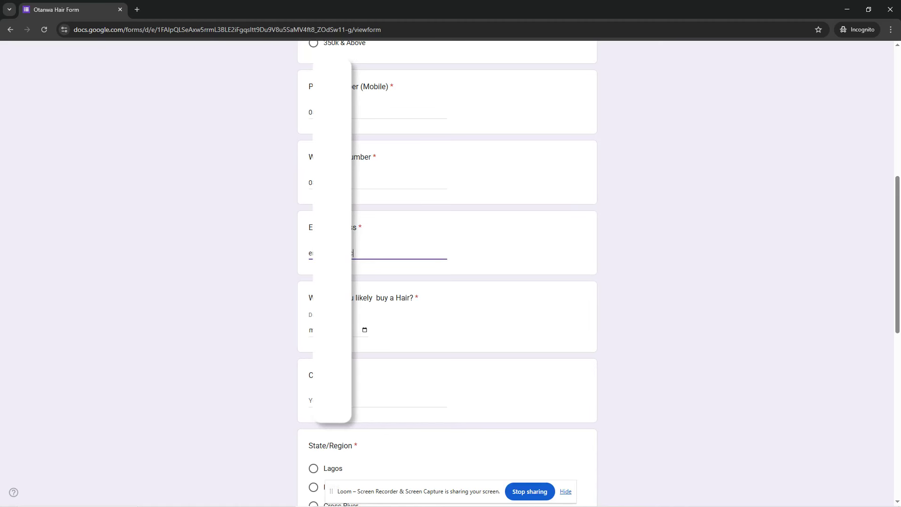
text(om)
key(Tab)
text(1)
click(365, 330)
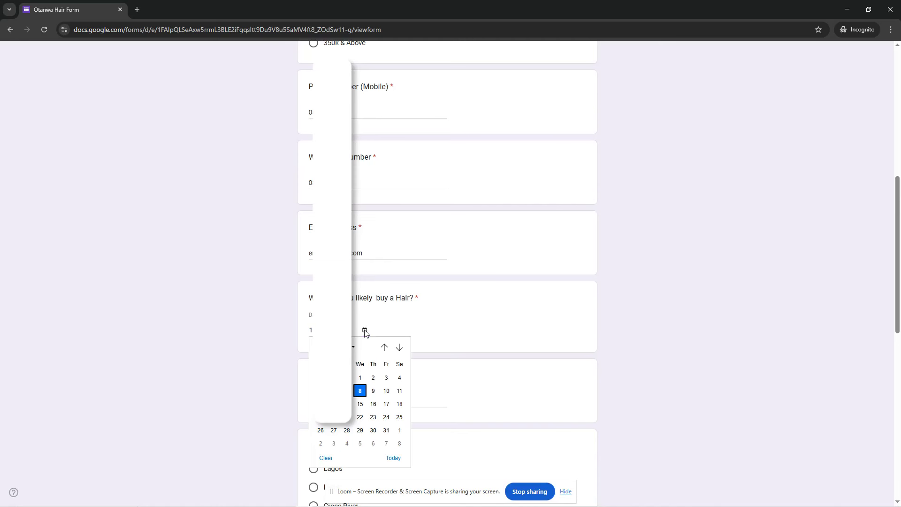
click(351, 404)
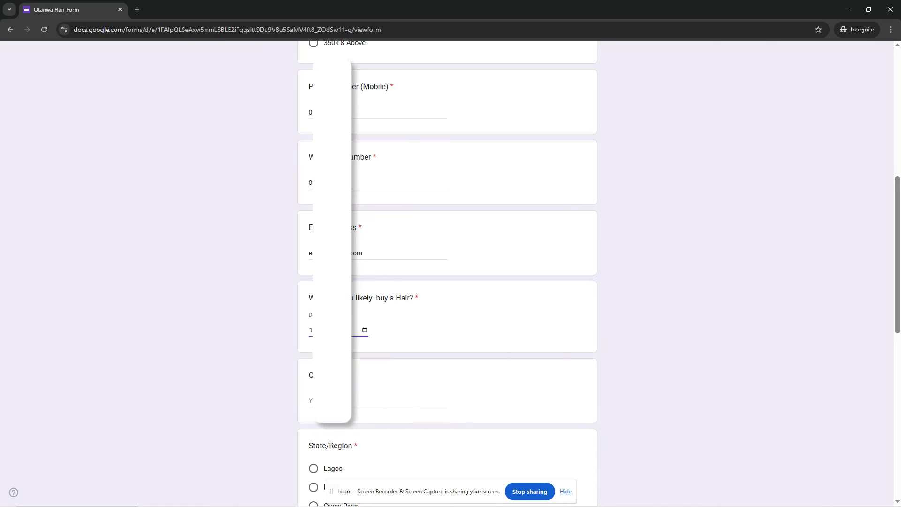
scroll(369, 341, down, 4)
scroll(369, 333, up, 4)
scroll(372, 324, down, 3)
- Correct the country answer and choose the second state/region and fourth city options
click(374, 260)
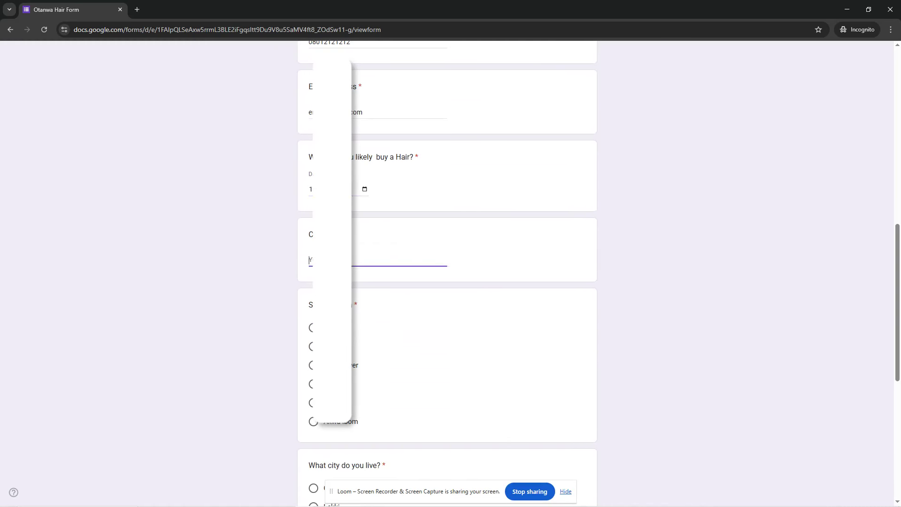
scroll(477, 292, down, 4)
scroll(438, 279, up, 5)
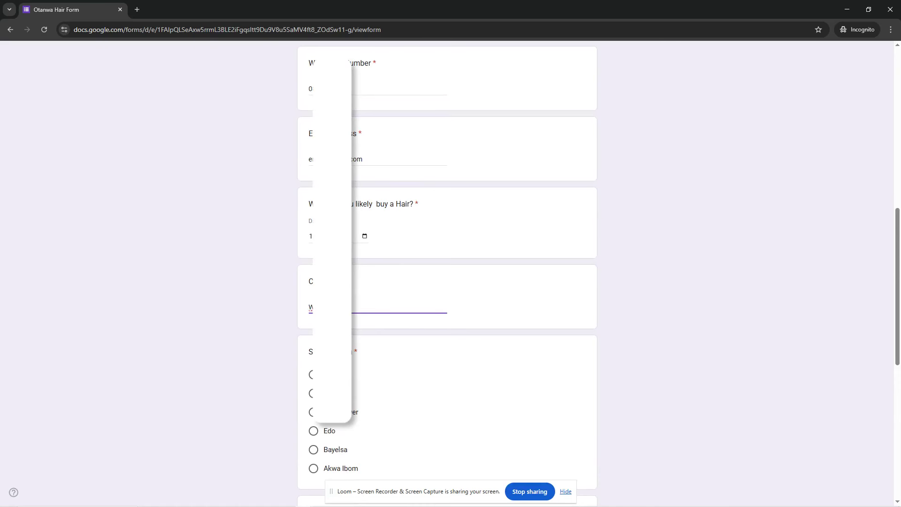
key(BackSpace)
scroll(447, 273, down, 2)
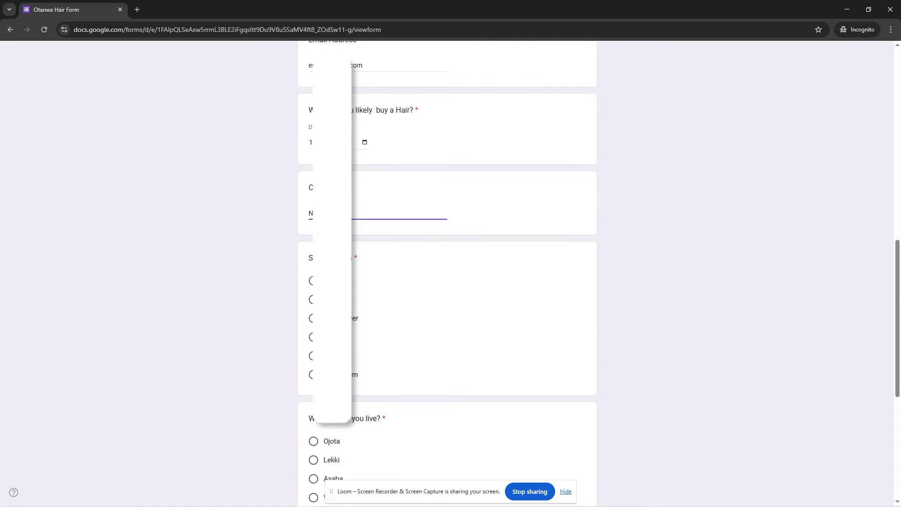
click(312, 299)
scroll(407, 311, down, 4)
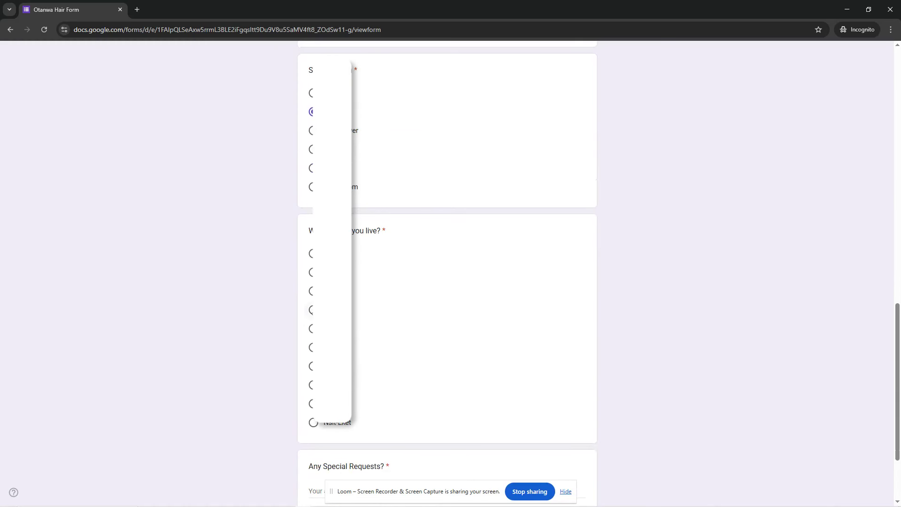
click(402, 304)
scroll(525, 296, down, 3)
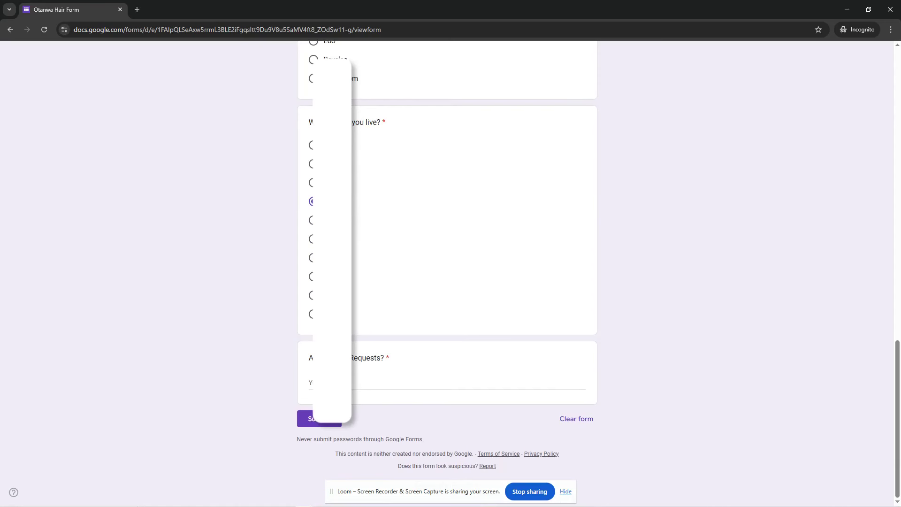
click(334, 383)
- Type a special request about the hair, submit the test response, and minimize Incognito
text(lease ensure the hair is oriP)
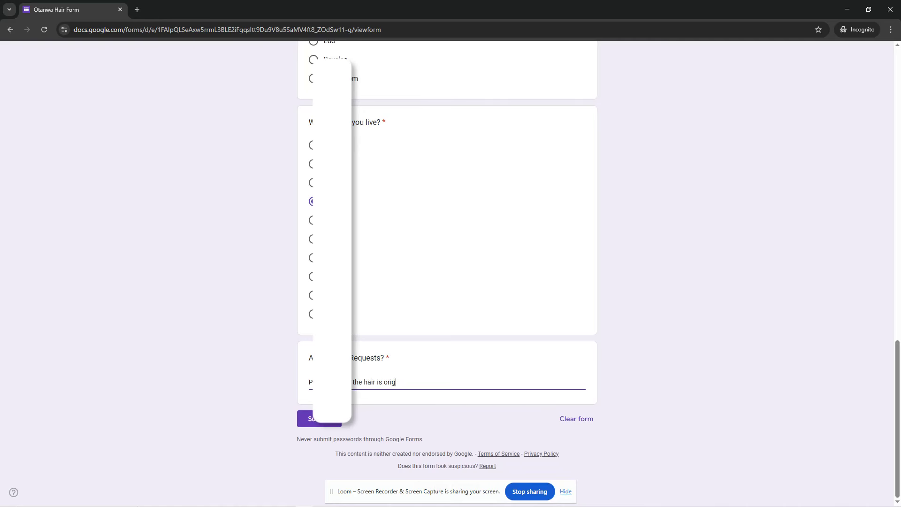
scroll(488, 235, up, 20)
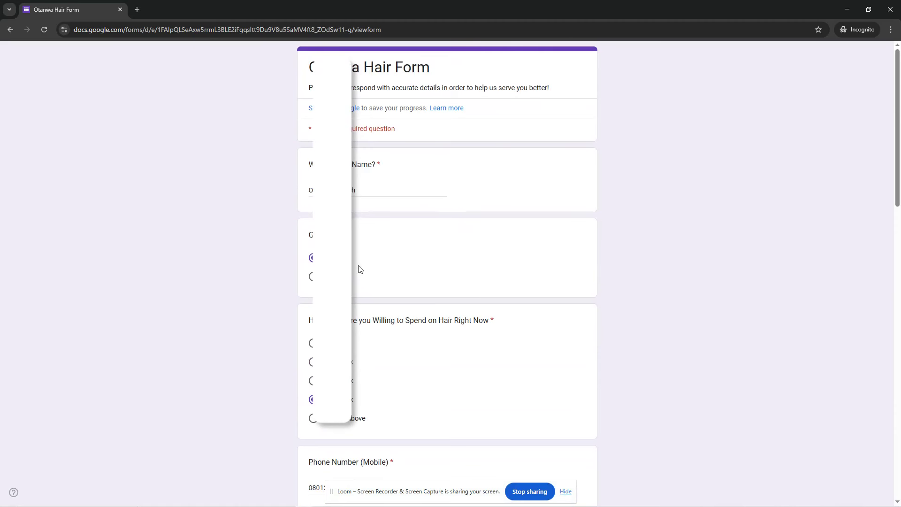
scroll(360, 272, down, 6)
scroll(447, 273, down, 9)
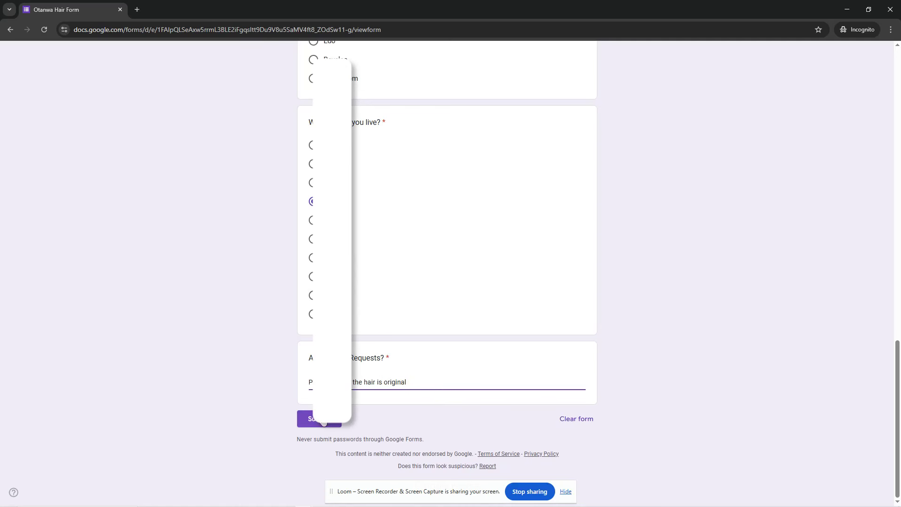
click(323, 426)
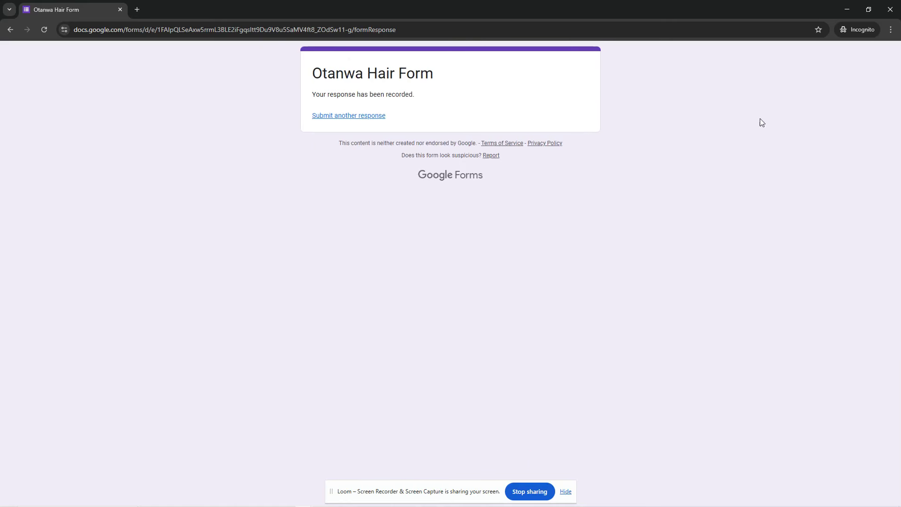
click(847, 7)
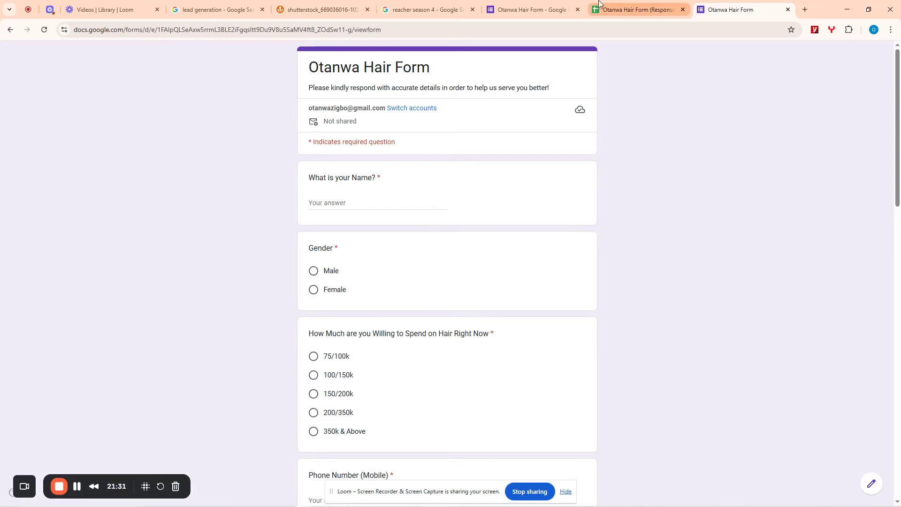
- Open the Otanwa Hair Form (Responses) sheet, scroll right, and widen column L
click(532, 9)
click(638, 8)
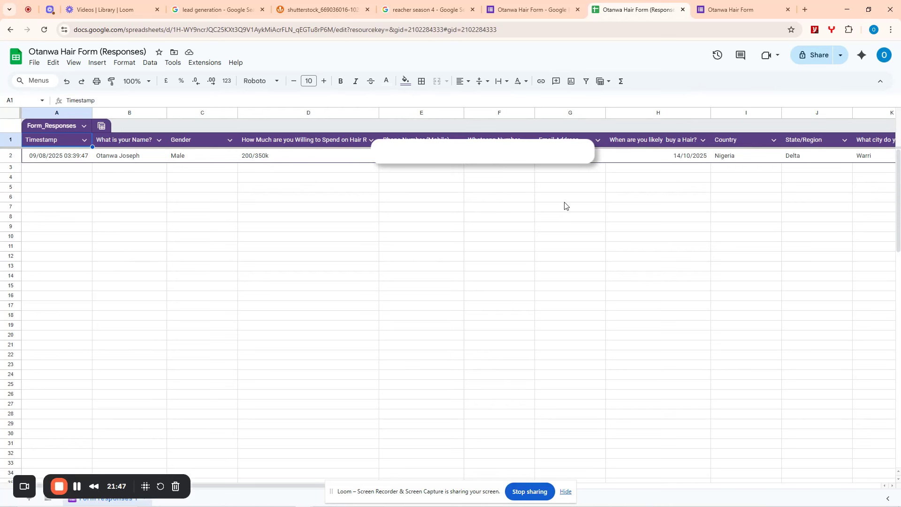
click(566, 491)
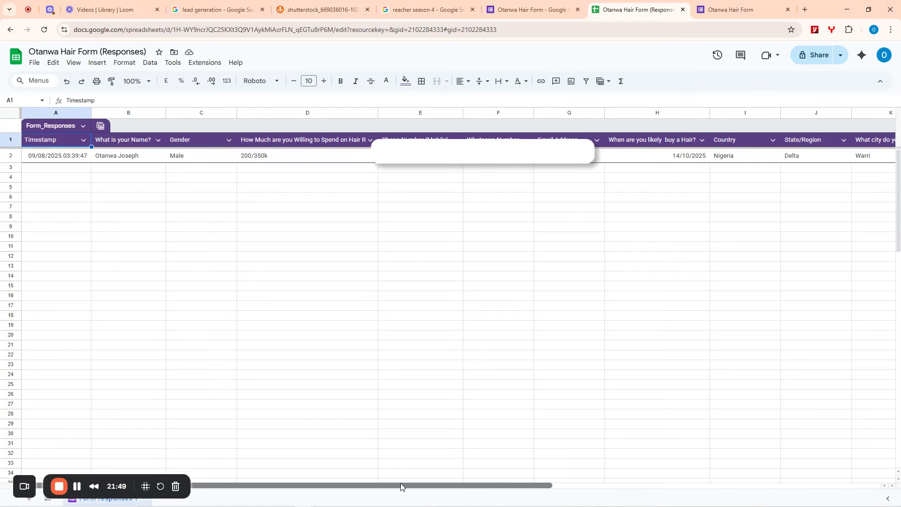
drag(402, 487, 629, 496)
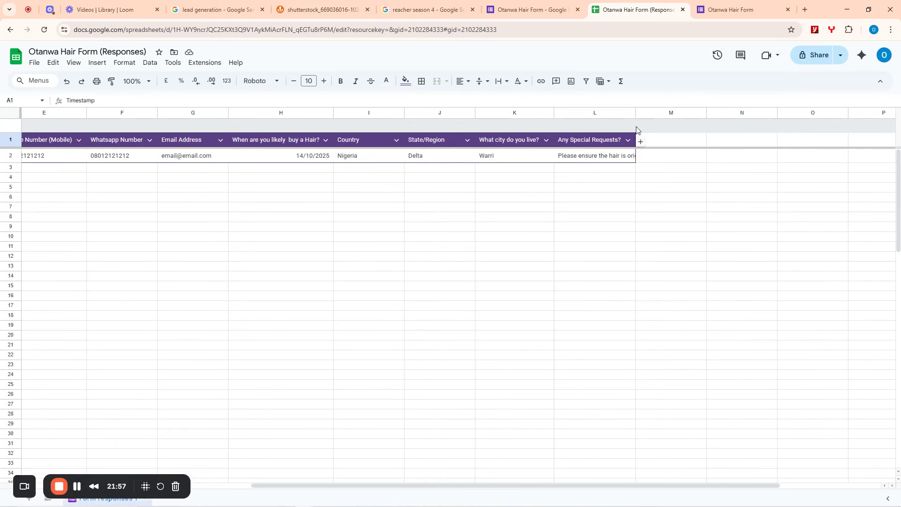
drag(636, 114, 704, 115)
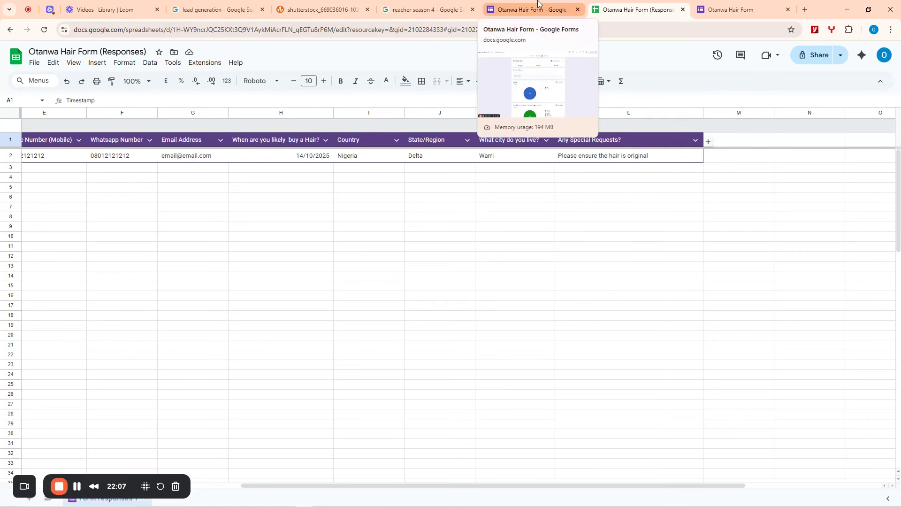
- Add a new Multiple choice question titled 'Preferred Hair Color' at the form's end
click(519, 12)
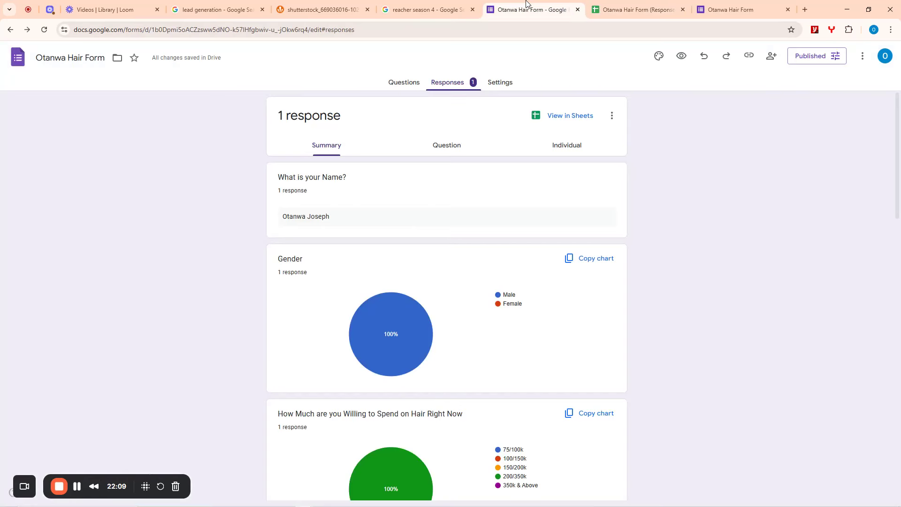
click(404, 84)
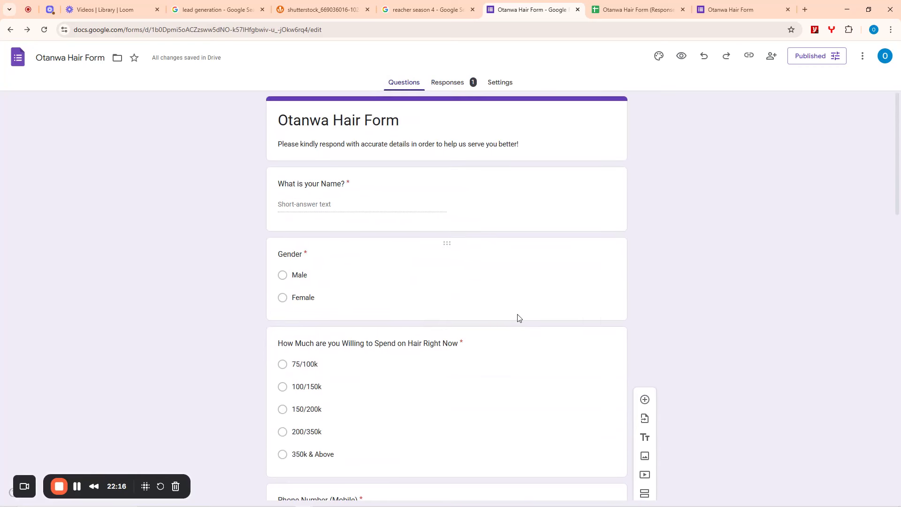
click(644, 399)
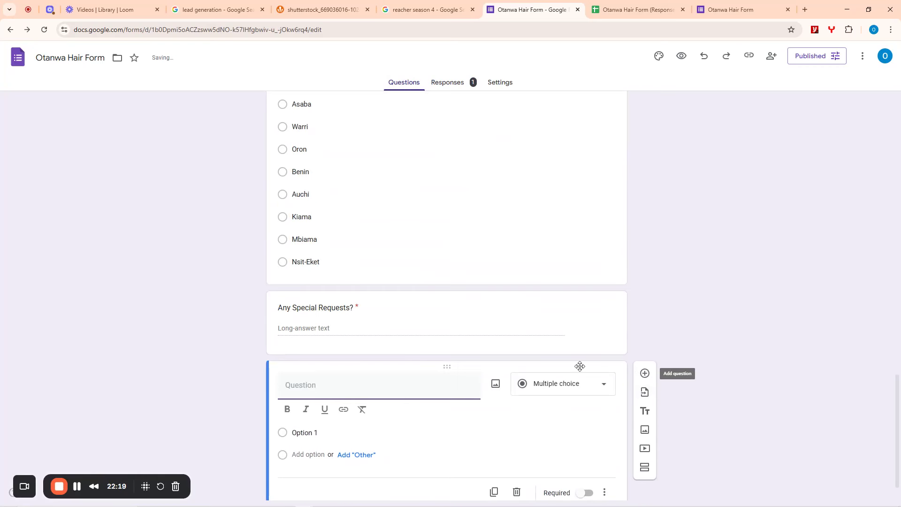
scroll(336, 365, down, 1)
click(310, 290)
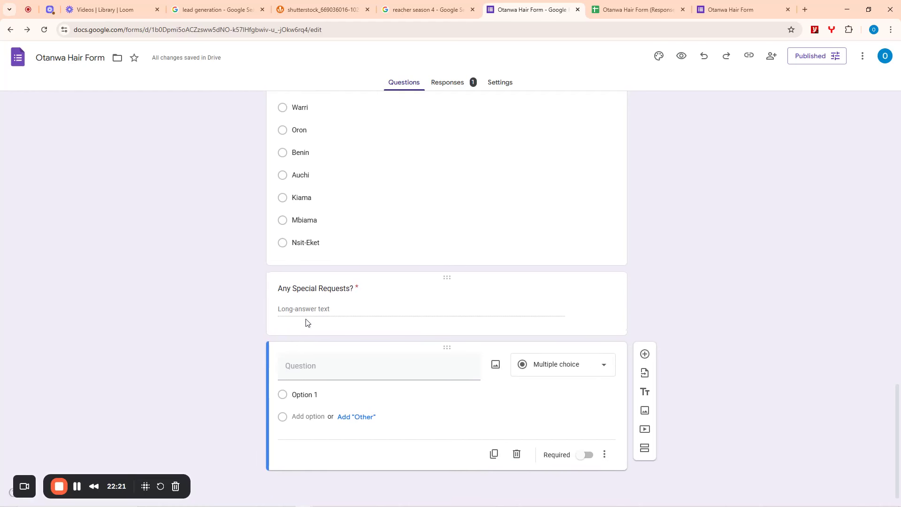
click(314, 371)
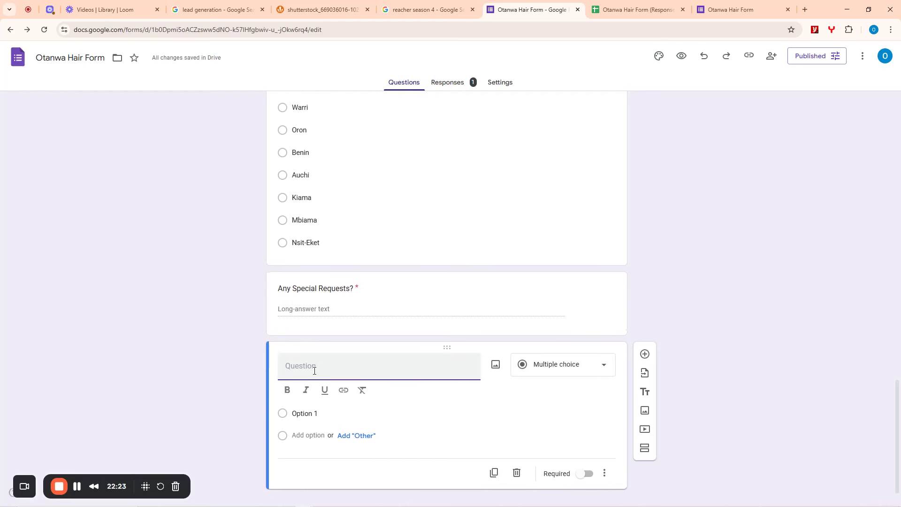
text(Preferred Hair Color)
drag(316, 365, 280, 368)
click(563, 366)
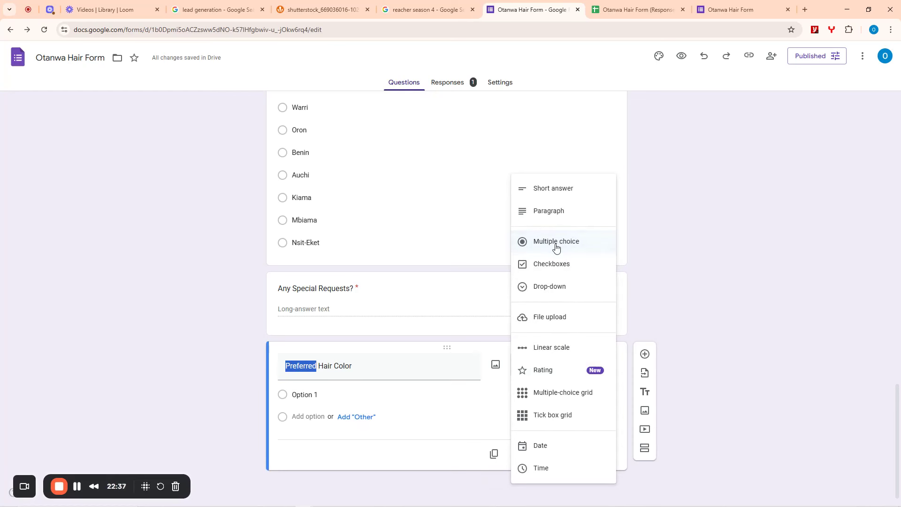
click(549, 264)
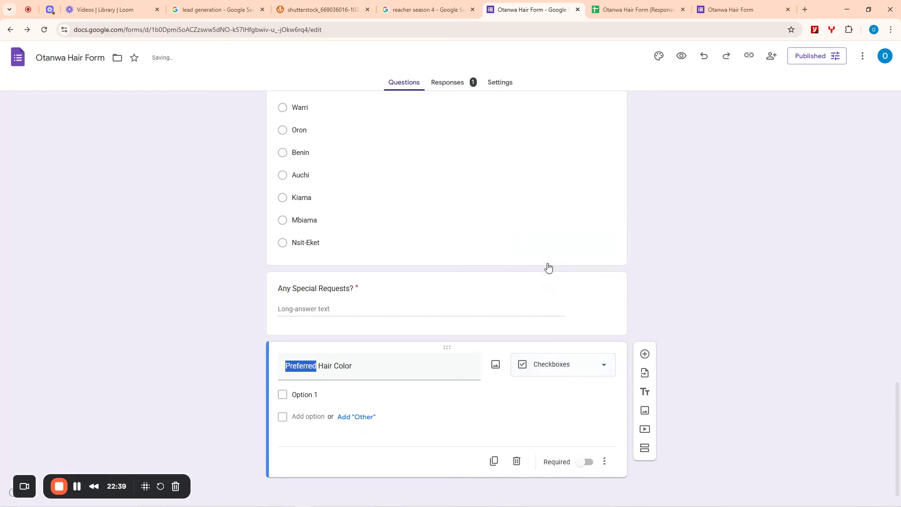
click(547, 362)
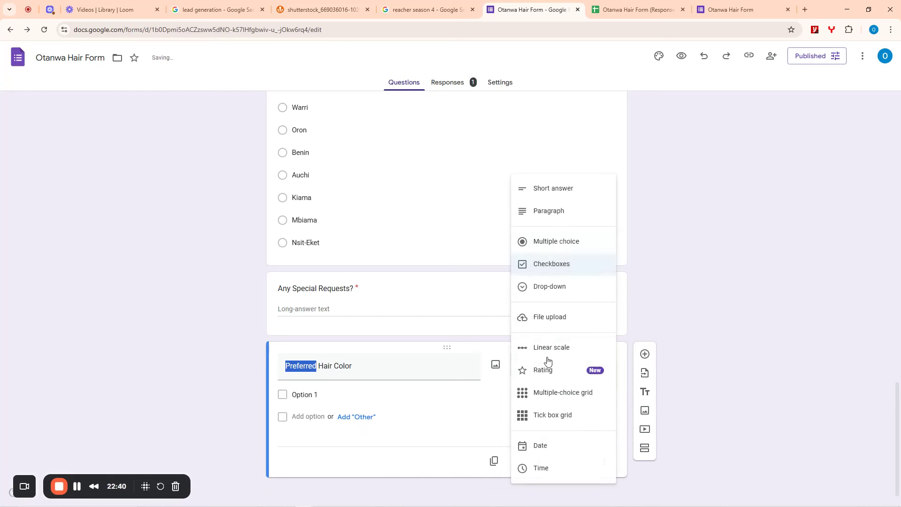
click(545, 246)
- Give it options Red, Black, Pink, Burgundy and Blonde and make it required
click(306, 395)
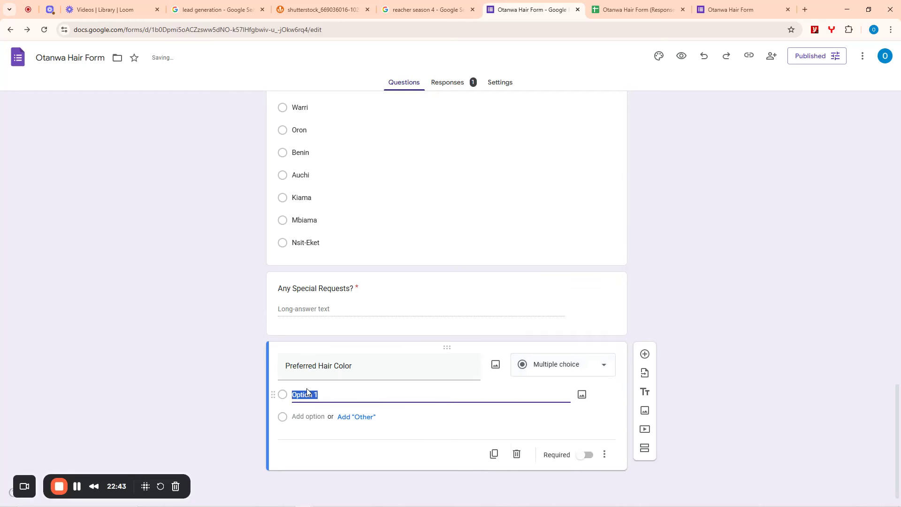
text(Red)
key(Tab)
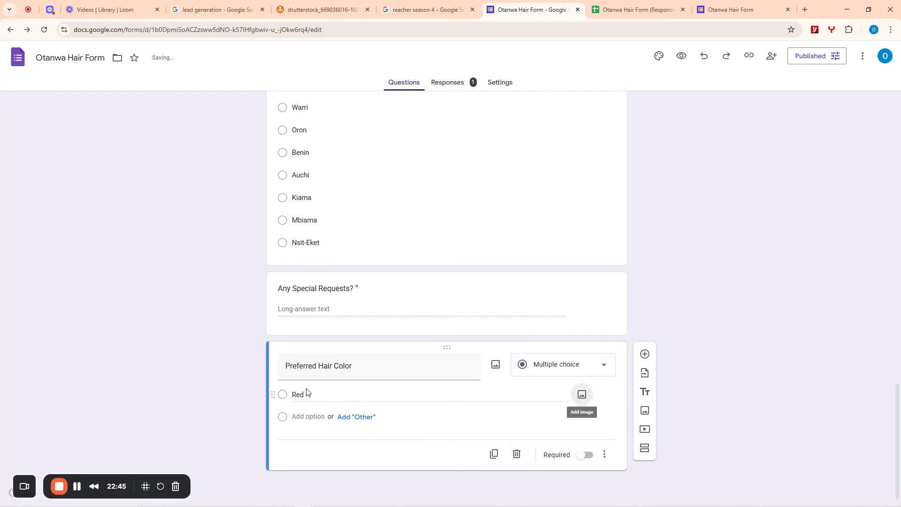
click(310, 417)
text(B)
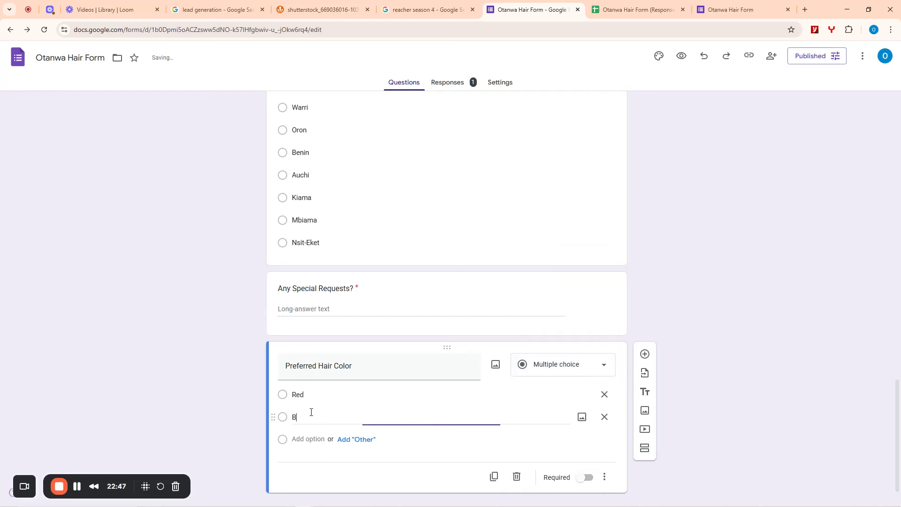
text(lack)
click(320, 439)
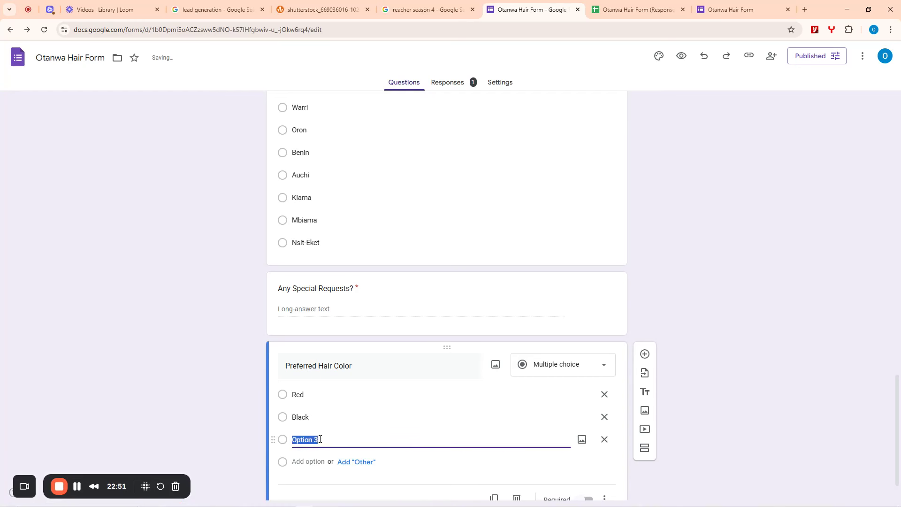
text(Pink)
click(307, 461)
text(Burgund)
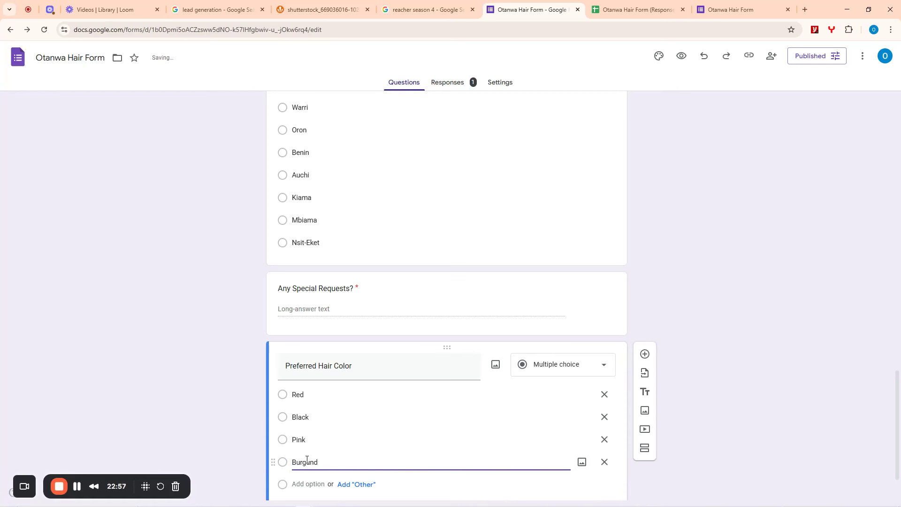
text(y)
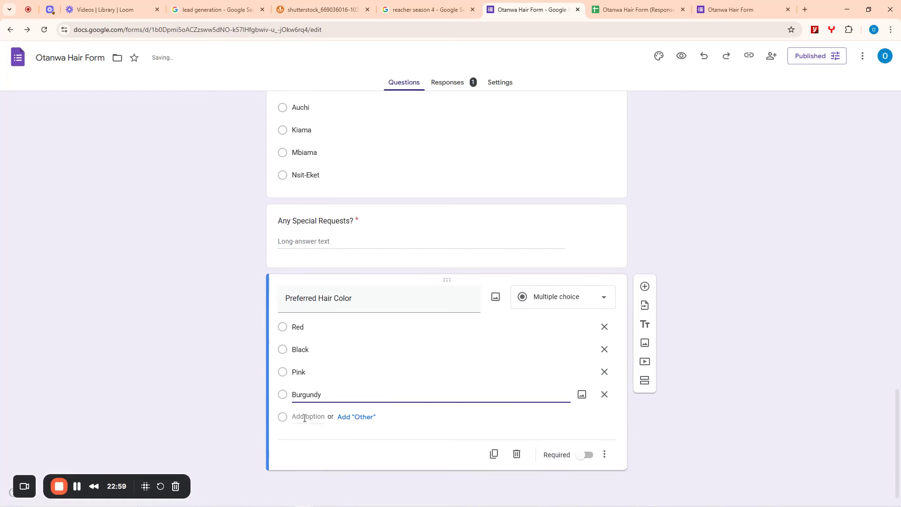
click(303, 417)
text(Blonde)
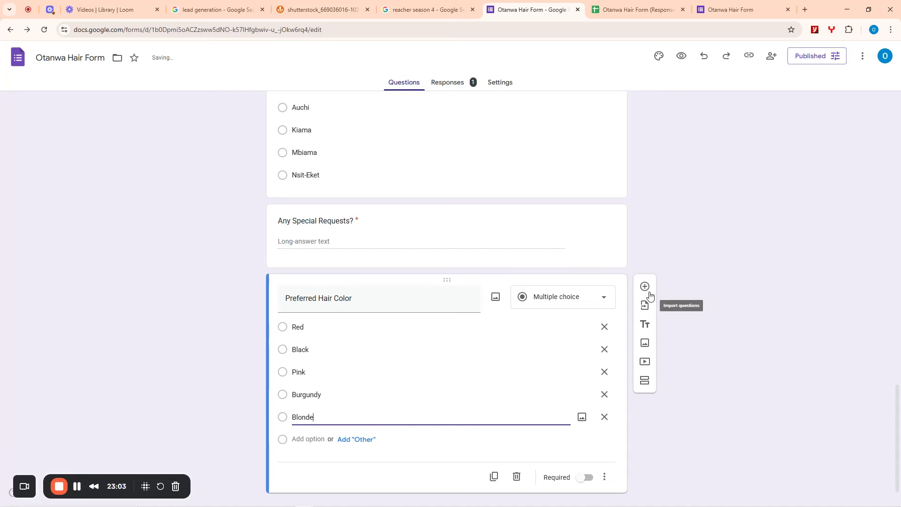
scroll(686, 313, down, 1)
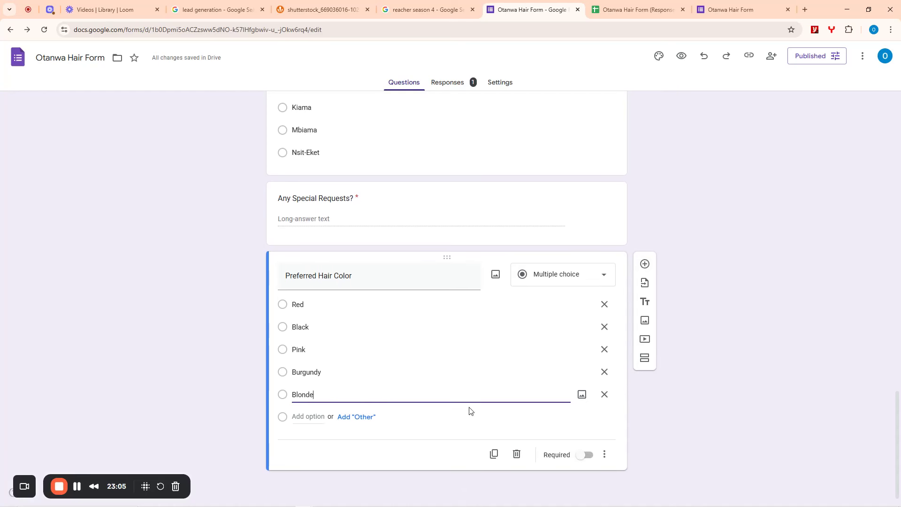
click(586, 455)
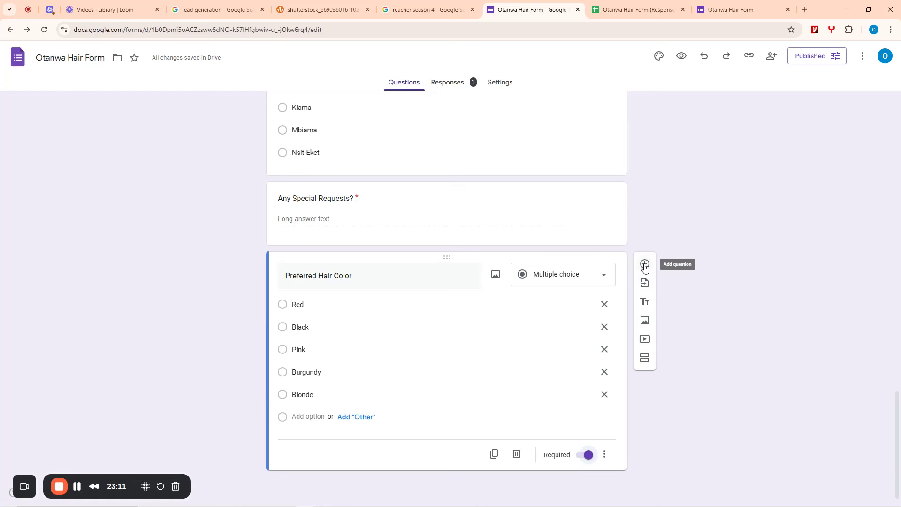
- Add a new Multiple choice question titled 'Desired Hair Length' below Preferred Hair Color
click(645, 265)
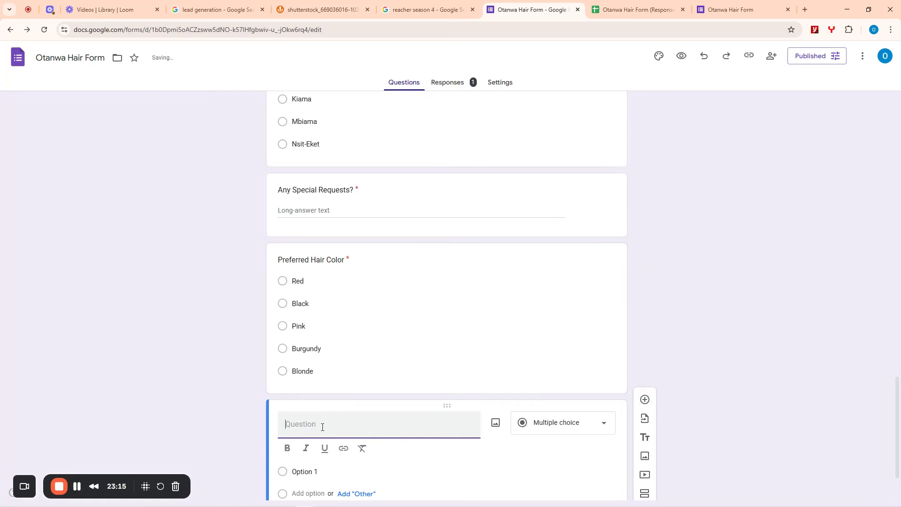
text(Desired Hair Length)
scroll(423, 375, down, 1)
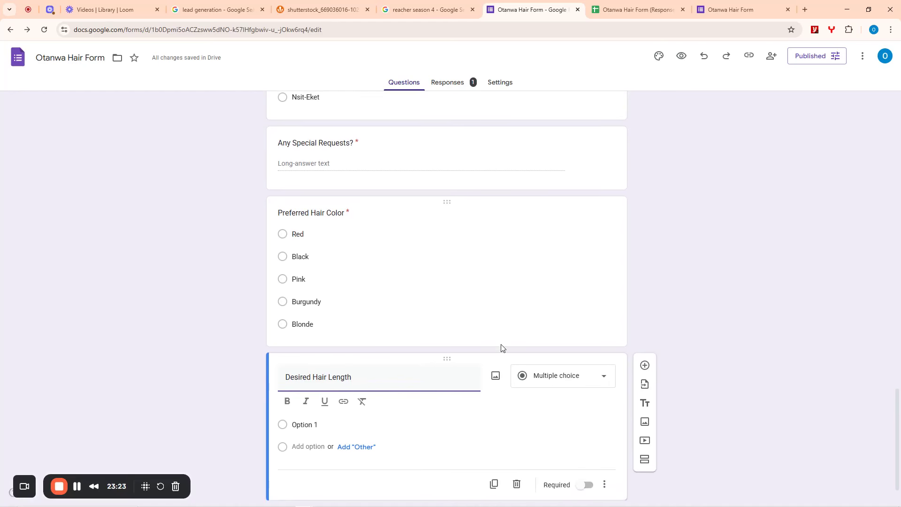
scroll(562, 322, down, 1)
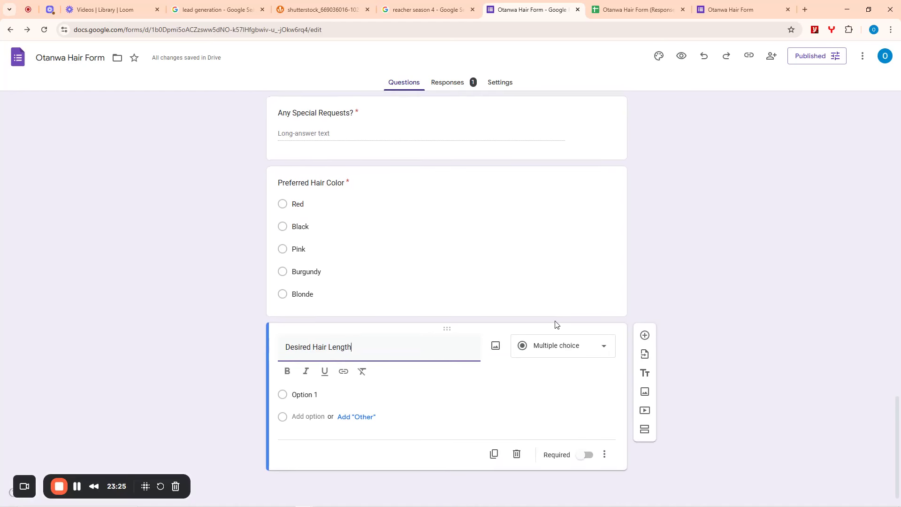
click(543, 350)
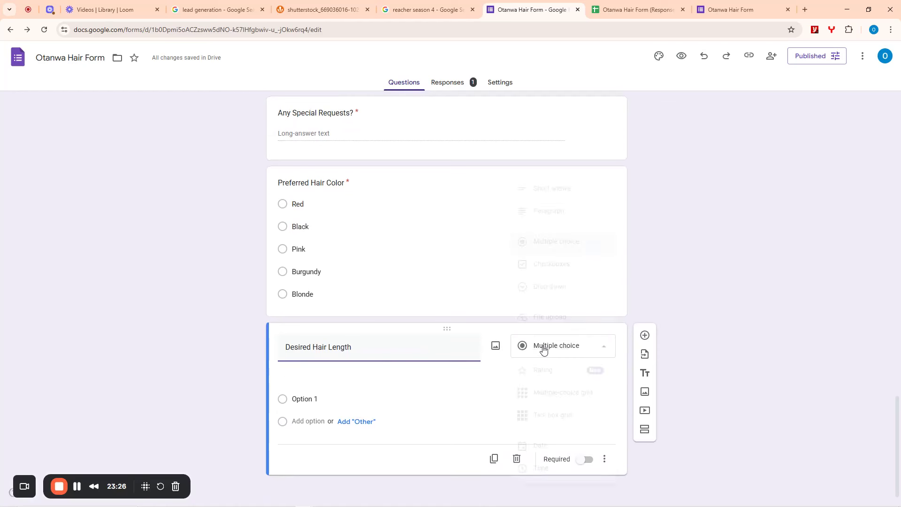
- Give it options 12-Inch, 18-inch, 24-inch and 26-inch and make it required
click(316, 395)
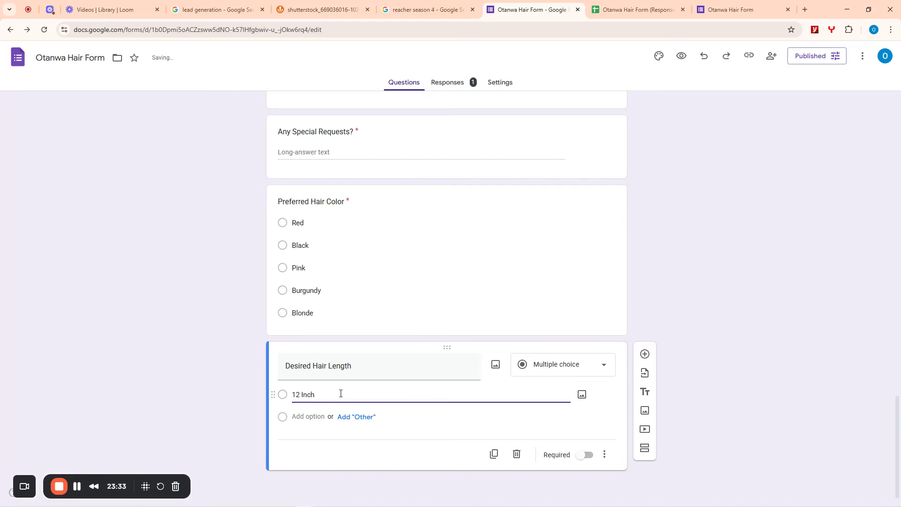
key(BackSpace)
text(-)
click(308, 416)
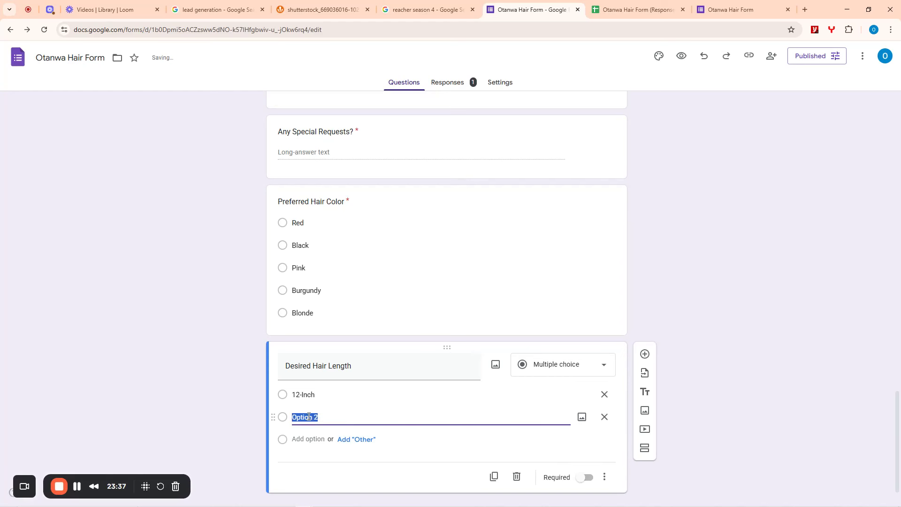
text(18-inch)
click(308, 439)
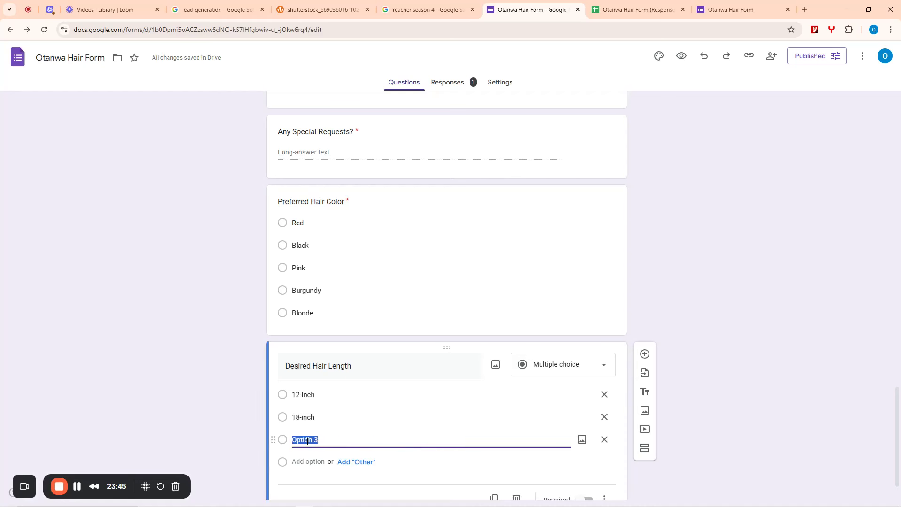
text(24-inch)
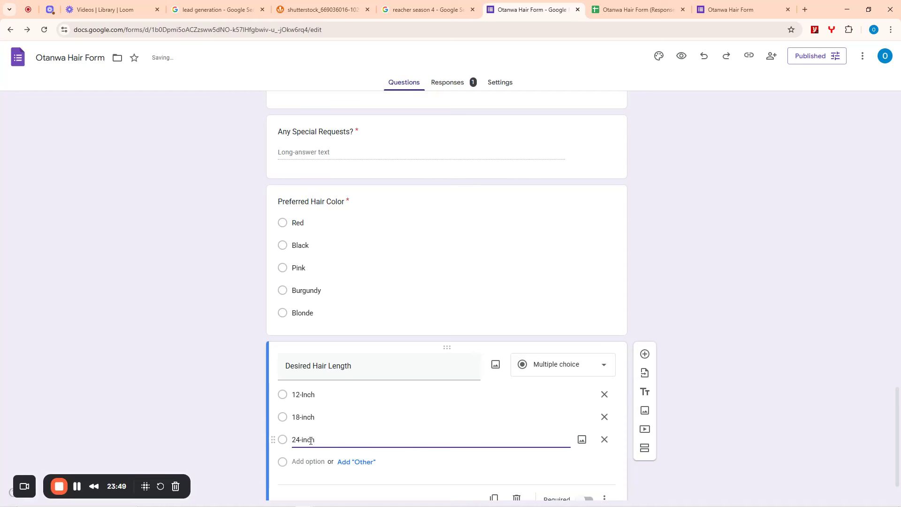
click(307, 461)
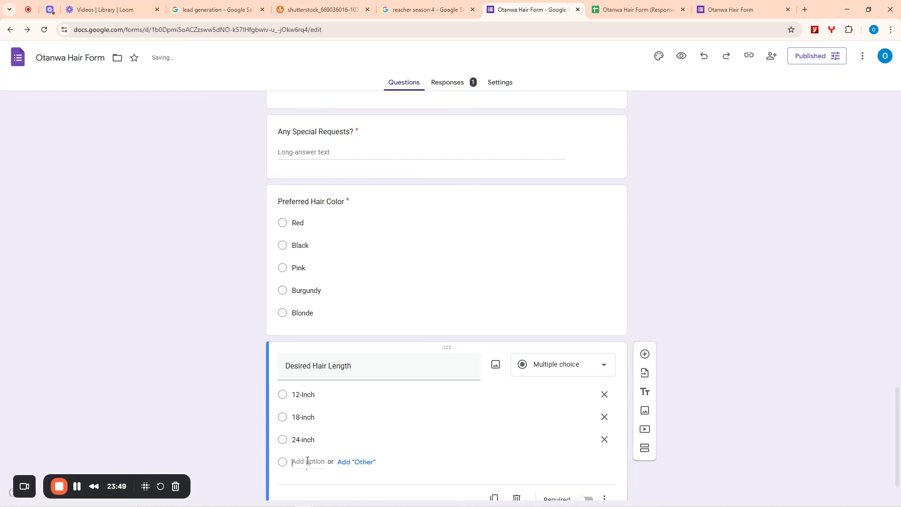
text(26-inch)
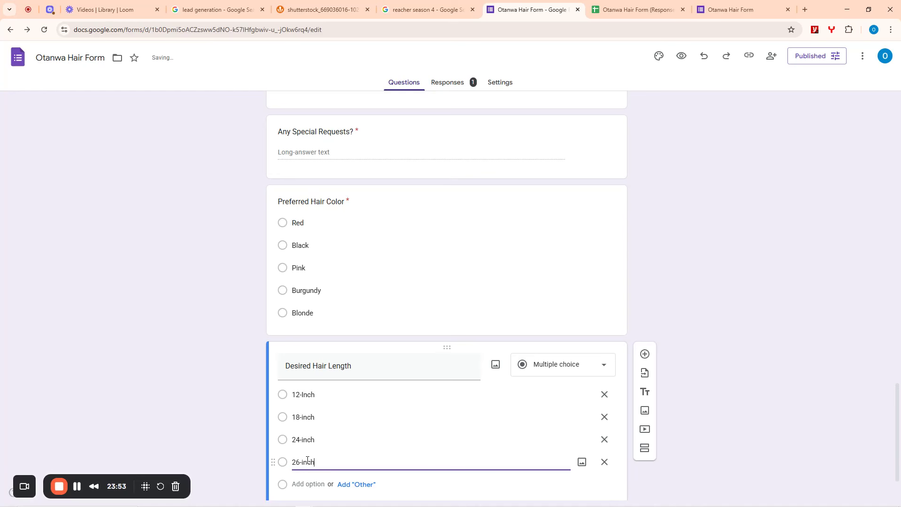
scroll(753, 382, down, 2)
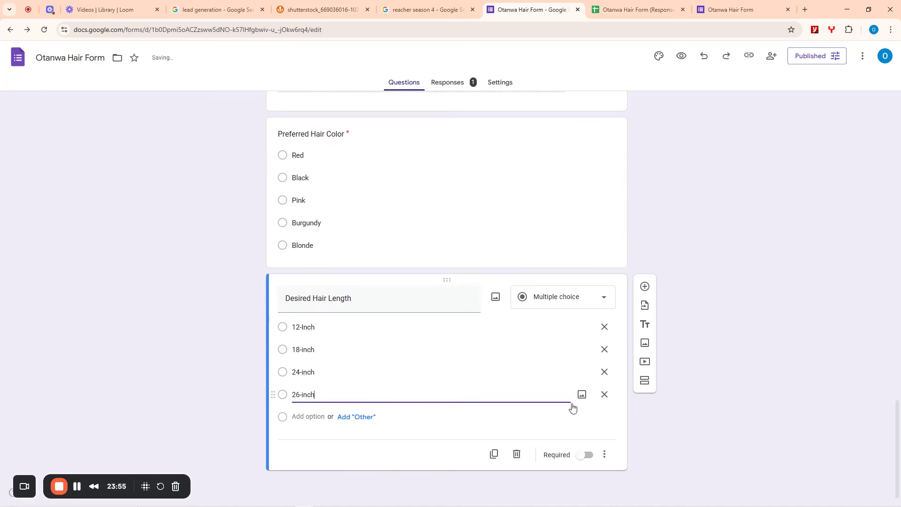
click(585, 454)
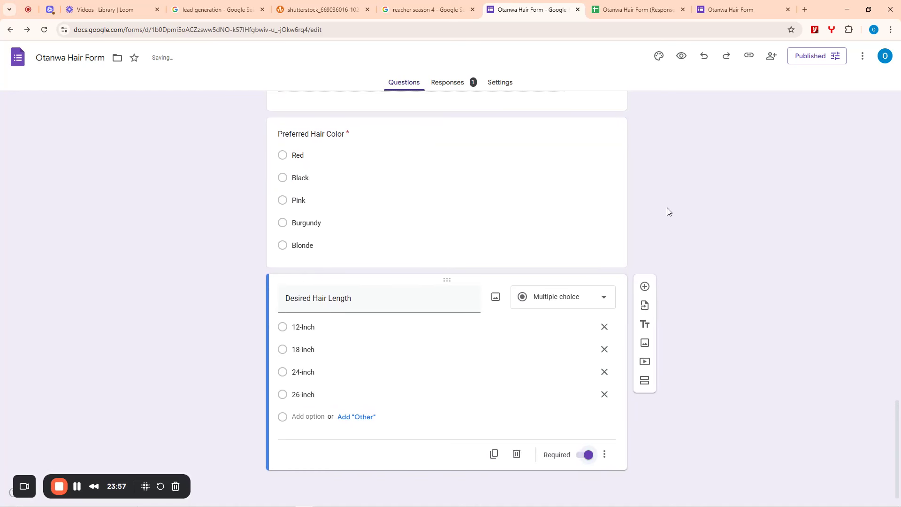
scroll(608, 211, up, 4)
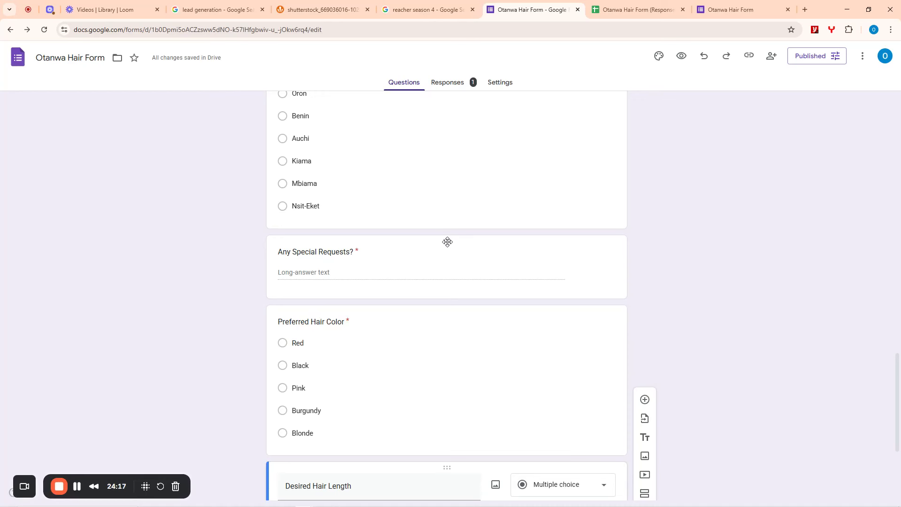
- Move Any Special Requests? below Desired Hair Length and save the Published settings
drag(447, 242, 441, 468)
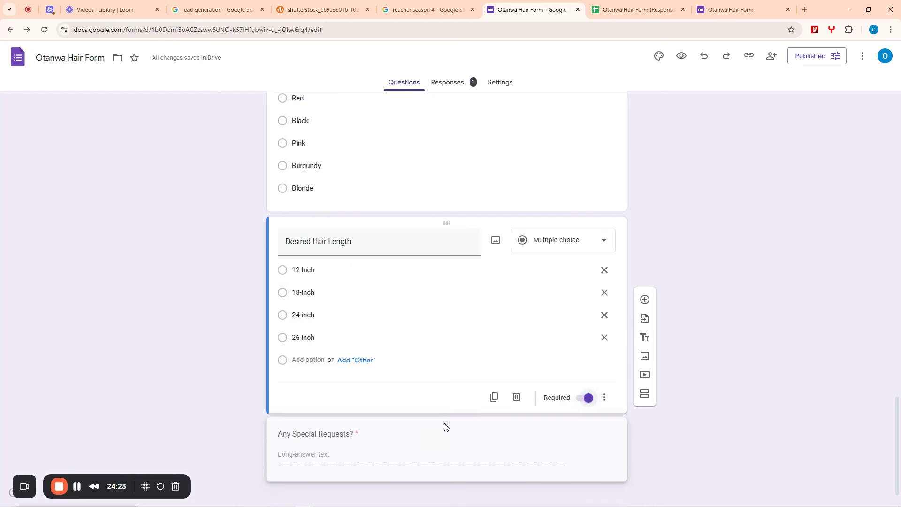
click(444, 425)
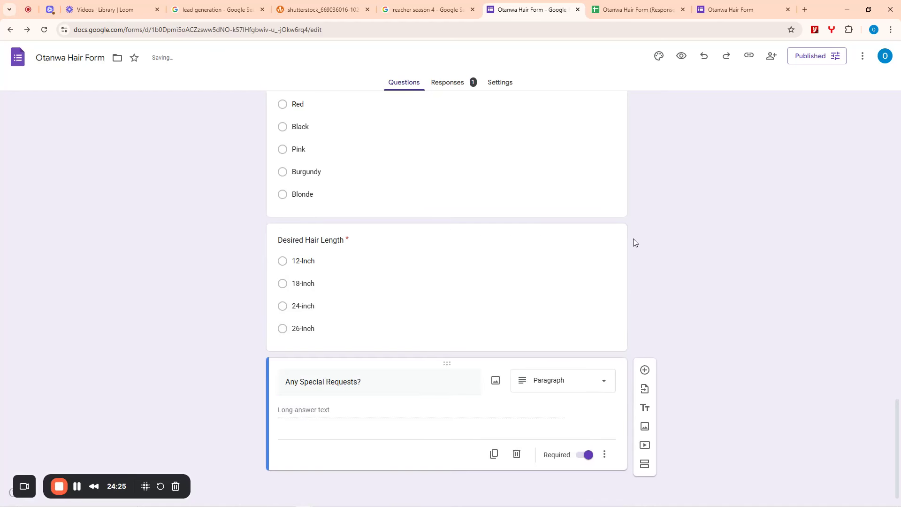
scroll(628, 241, up, 20)
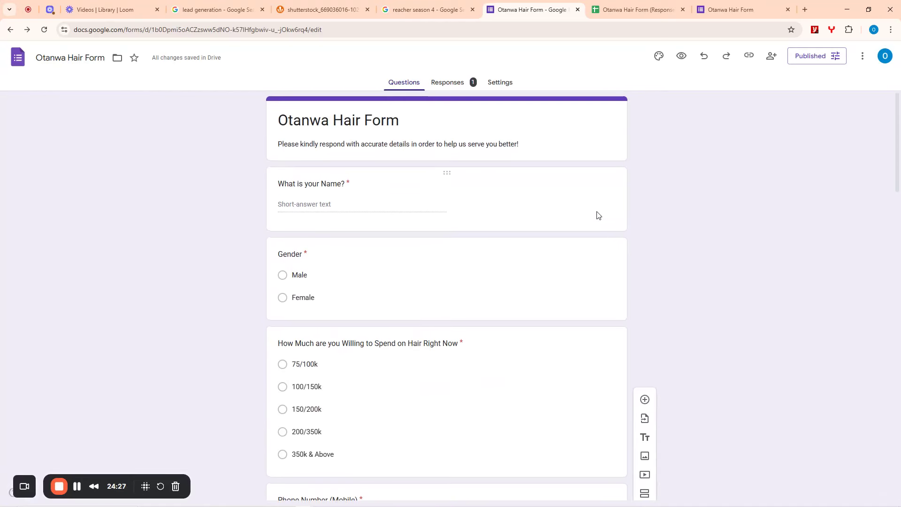
click(802, 59)
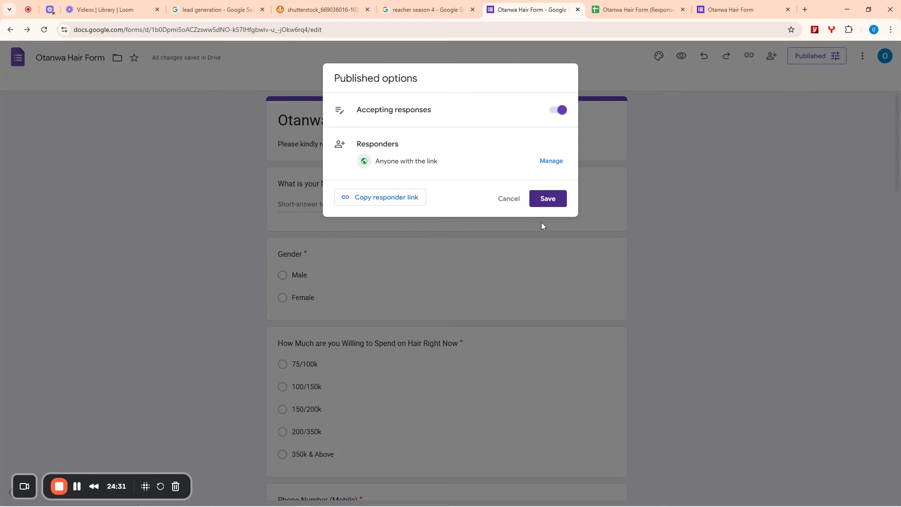
click(548, 199)
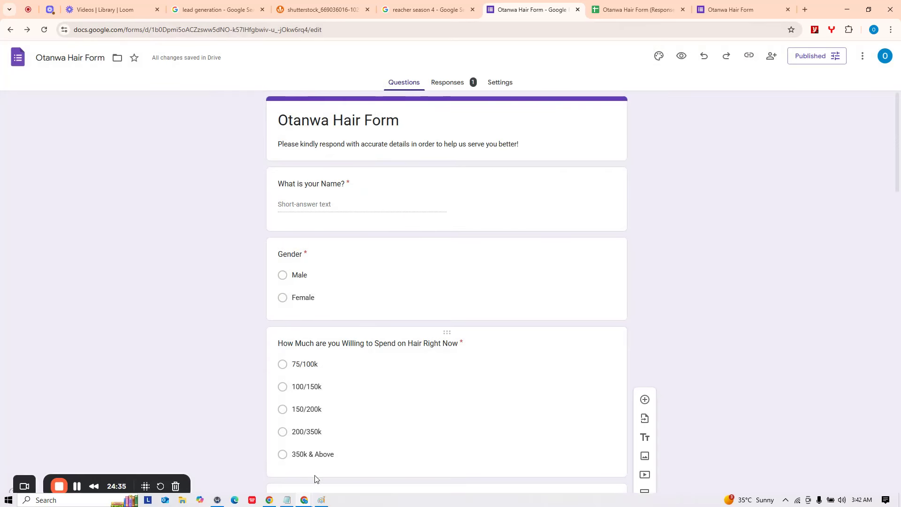
- Open the live form as a respondent and enter the respondent's name
click(722, 5)
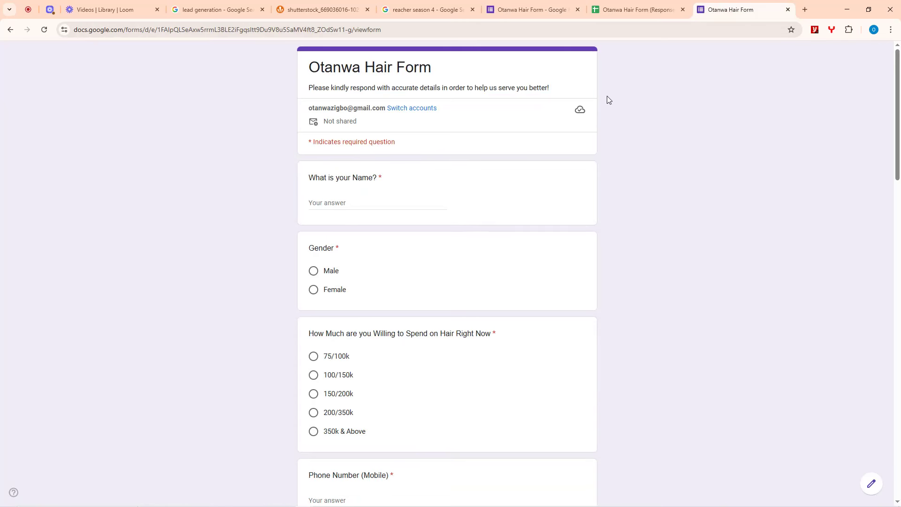
scroll(457, 264, down, 20)
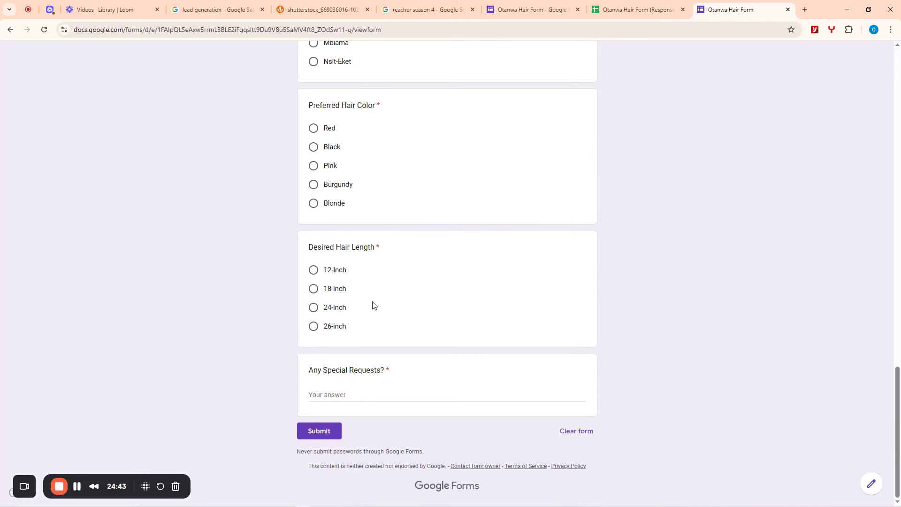
scroll(368, 334, up, 20)
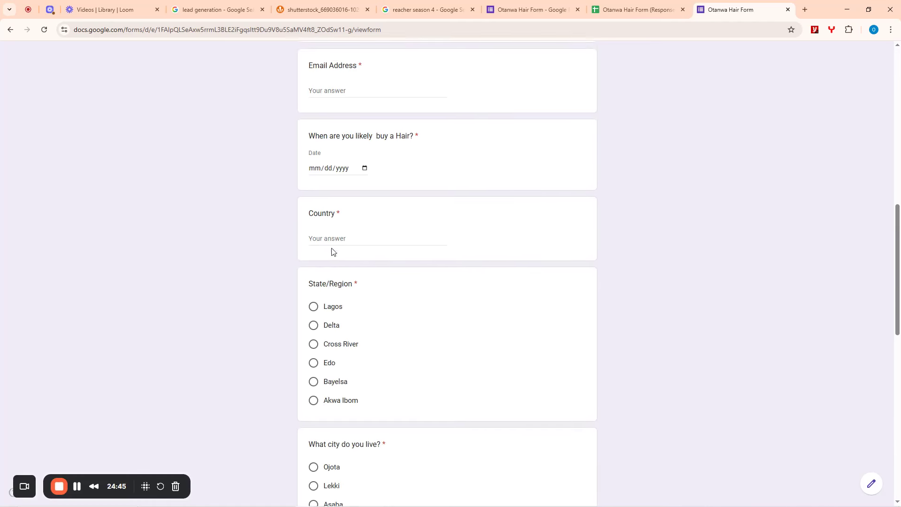
scroll(318, 263, down, 2)
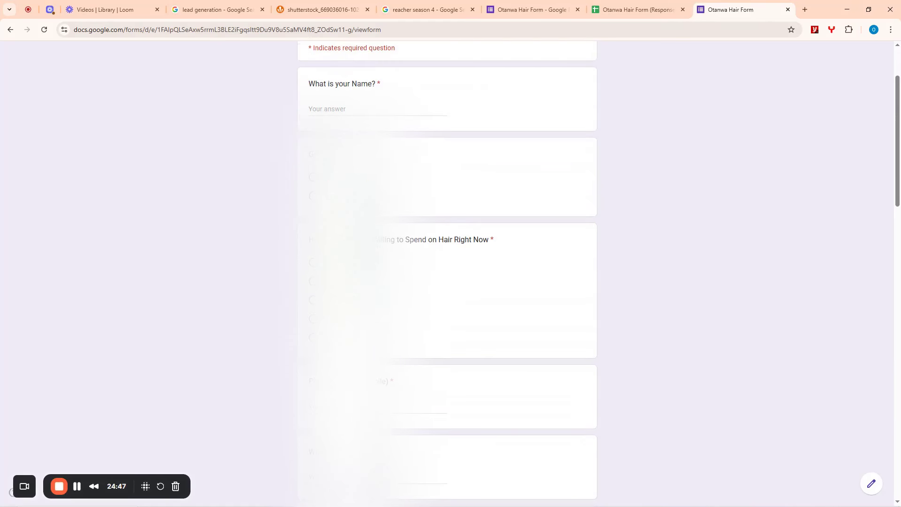
click(345, 111)
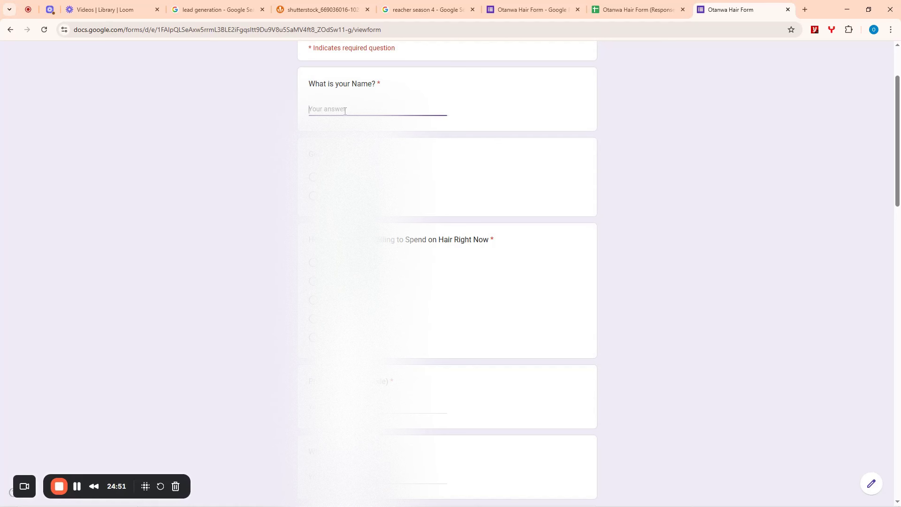
- Choose the first gender option and fifth spending range, then fill phone, WhatsApp and e-mail fields
click(314, 177)
scroll(314, 177, down, 1)
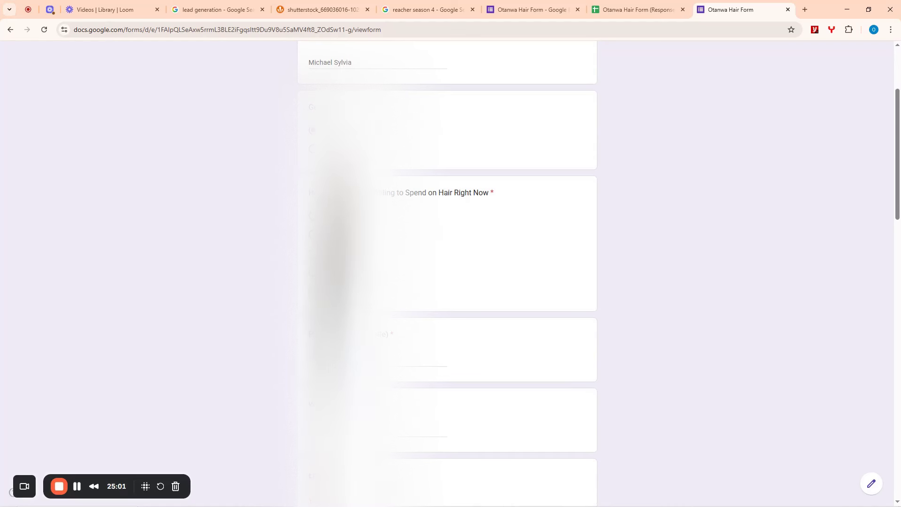
click(313, 291)
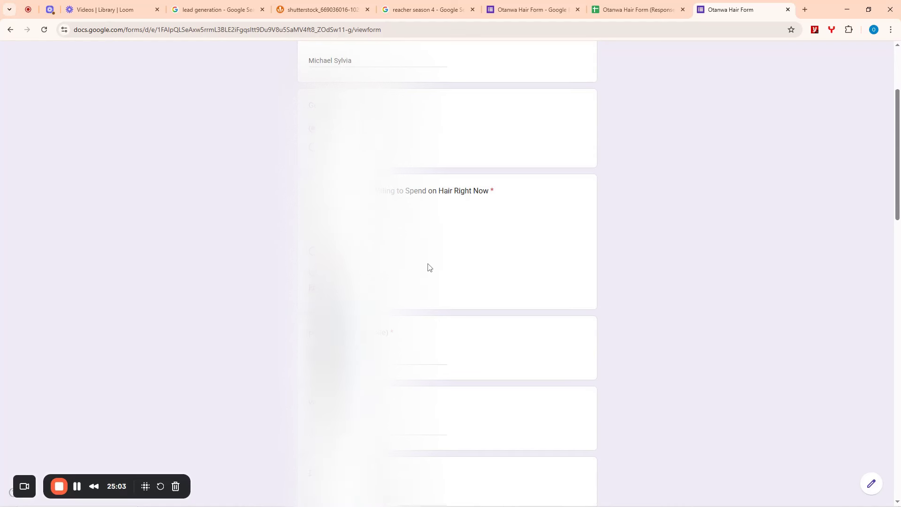
scroll(428, 267, down, 4)
click(350, 173)
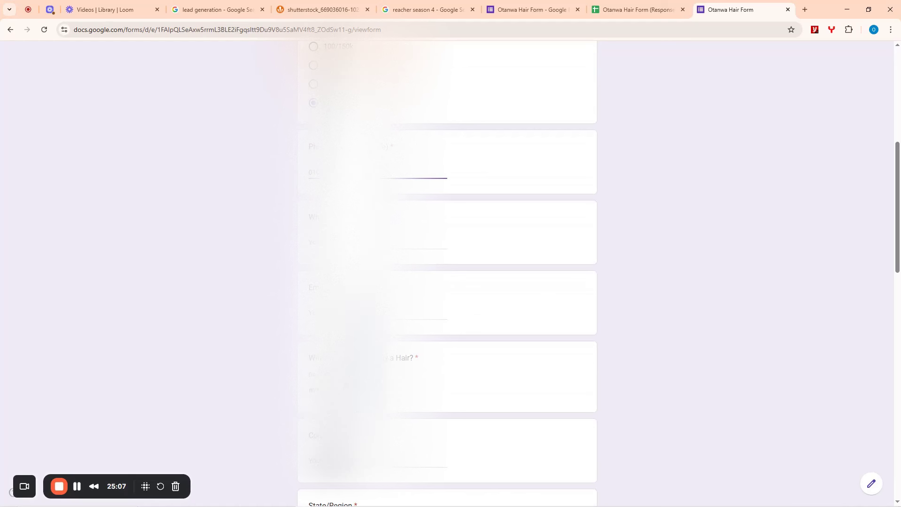
click(310, 242)
scroll(313, 241, down, 3)
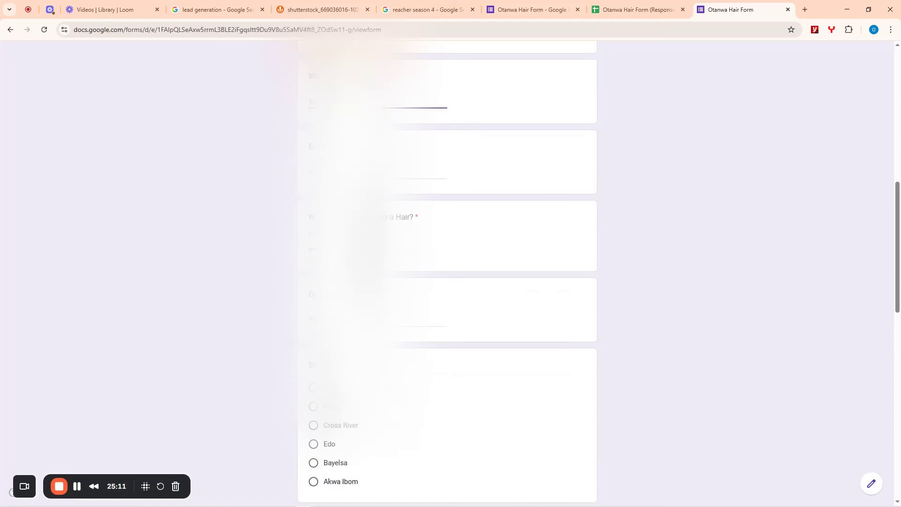
click(324, 171)
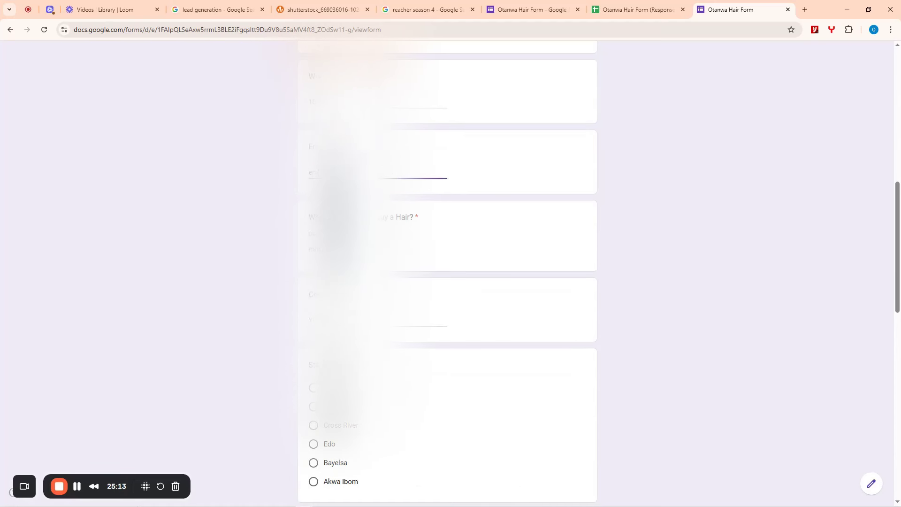
text(em)
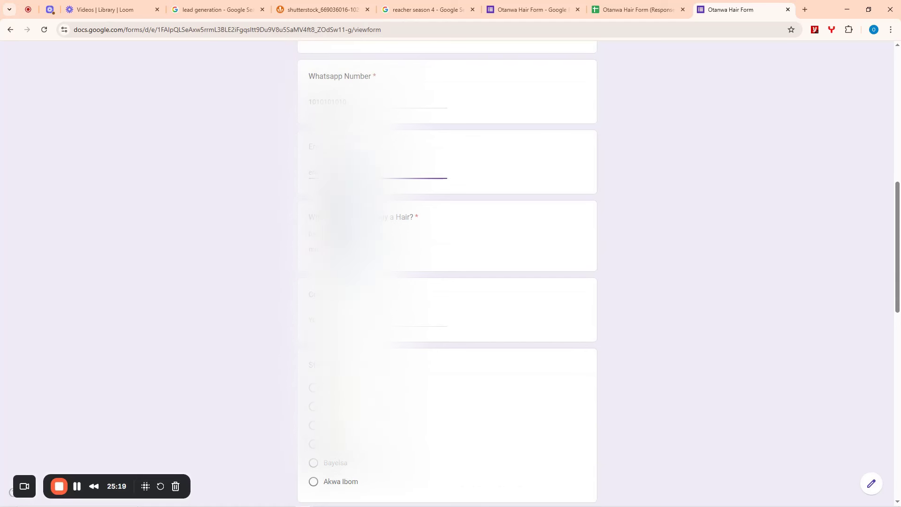
- Pick the likely purchase date from the calendar and enter Lekki as the city
click(376, 249)
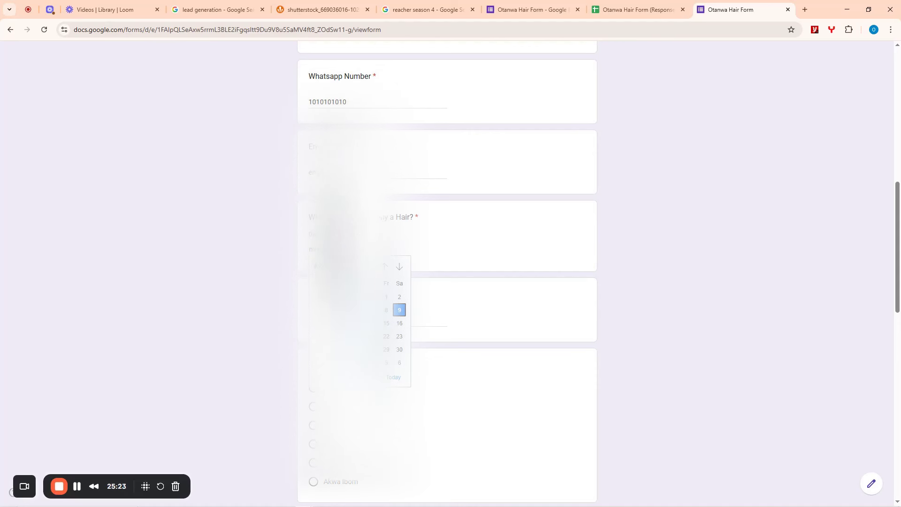
click(360, 337)
scroll(360, 336, down, 2)
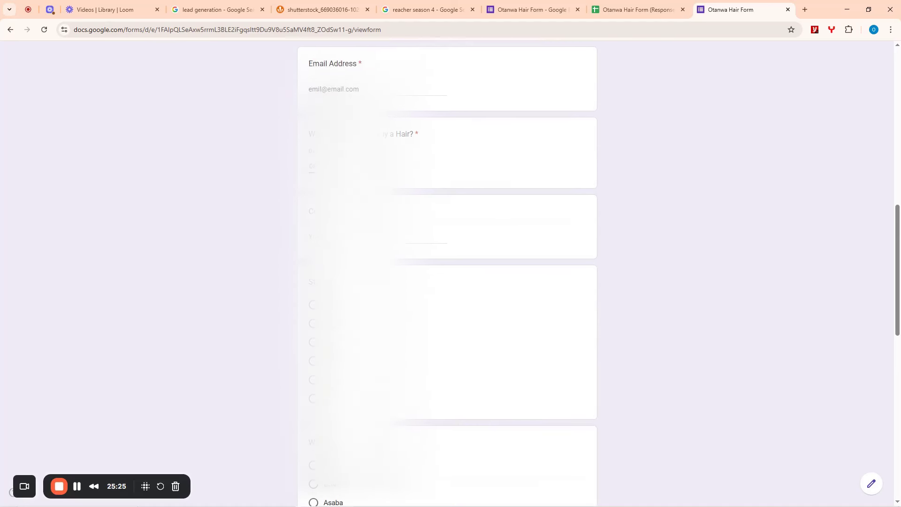
scroll(360, 300, down, 2)
click(351, 132)
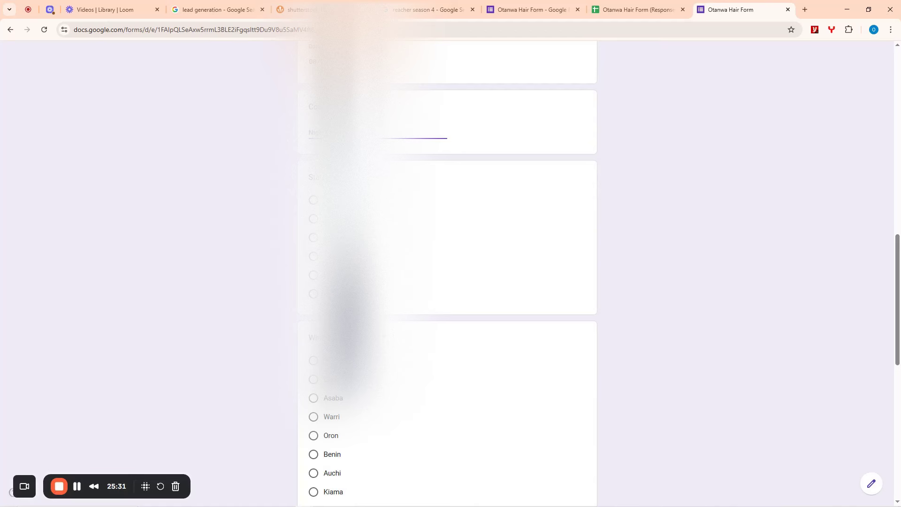
scroll(479, 264, down, 5)
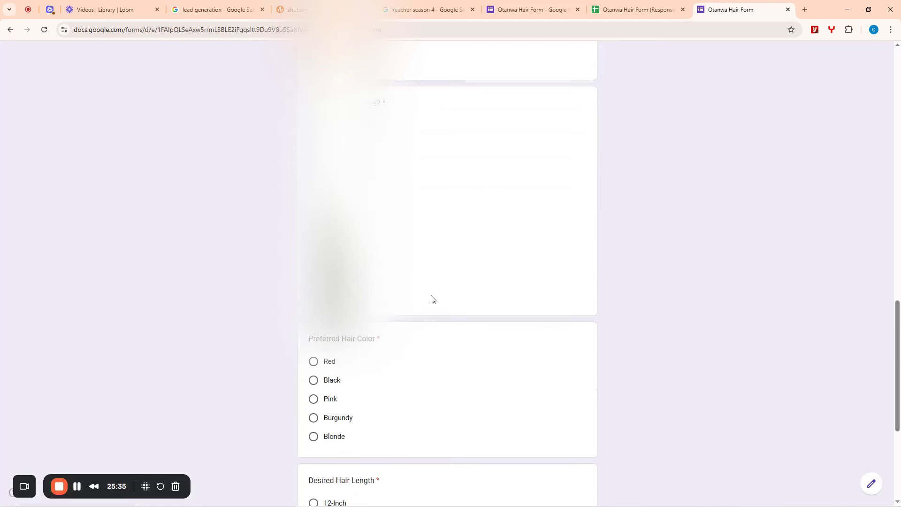
scroll(430, 297, down, 2)
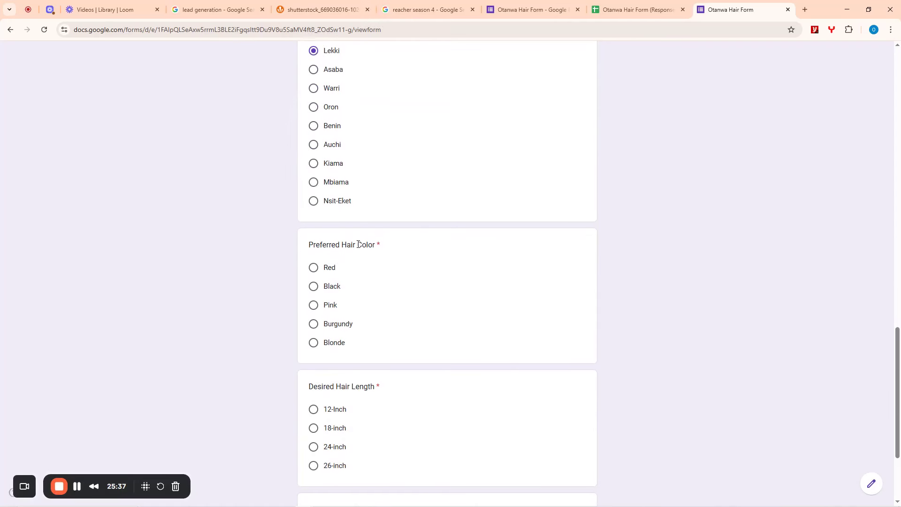
- Choose Black hair and 24-inch length, request no fake hair, and submit the response
click(313, 286)
scroll(445, 311, down, 3)
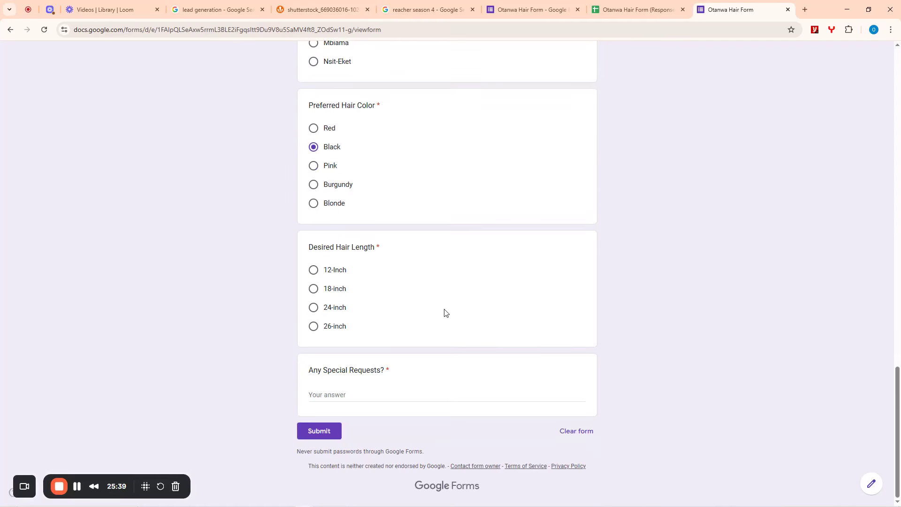
click(314, 308)
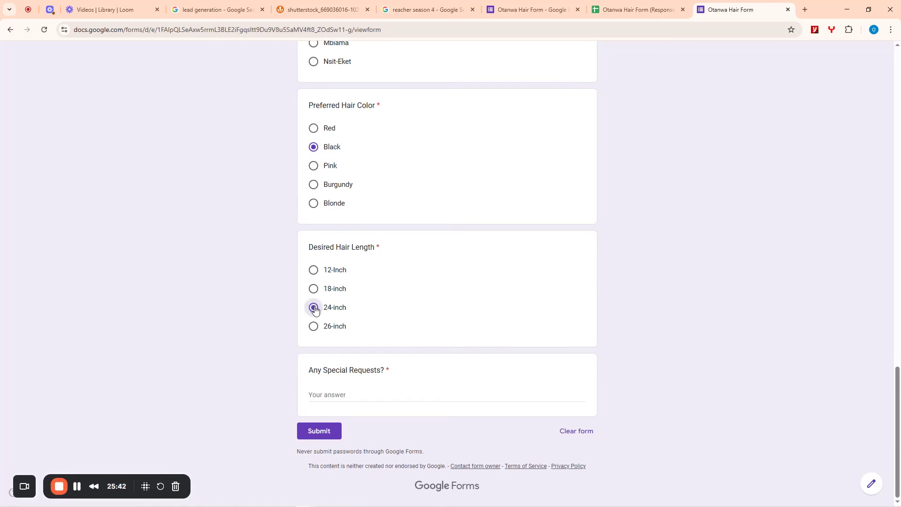
click(355, 397)
text(Please i do not need fake hair)
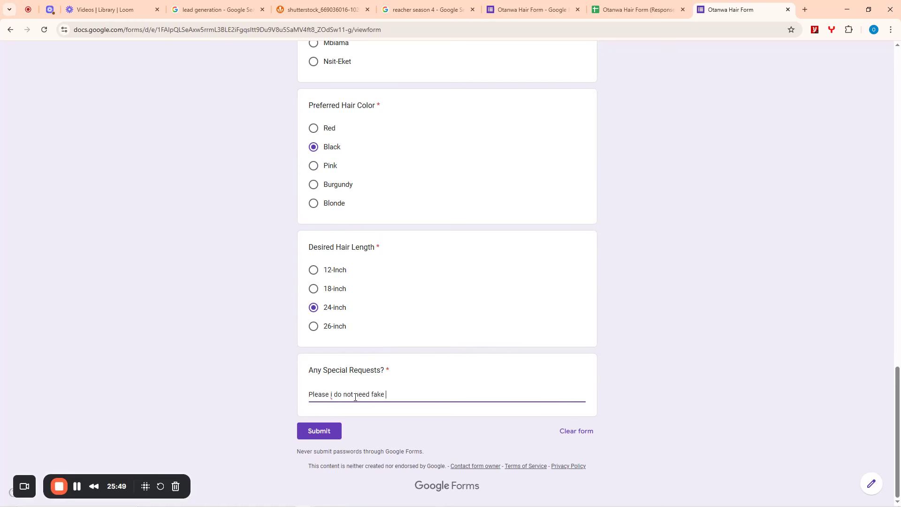
click(321, 431)
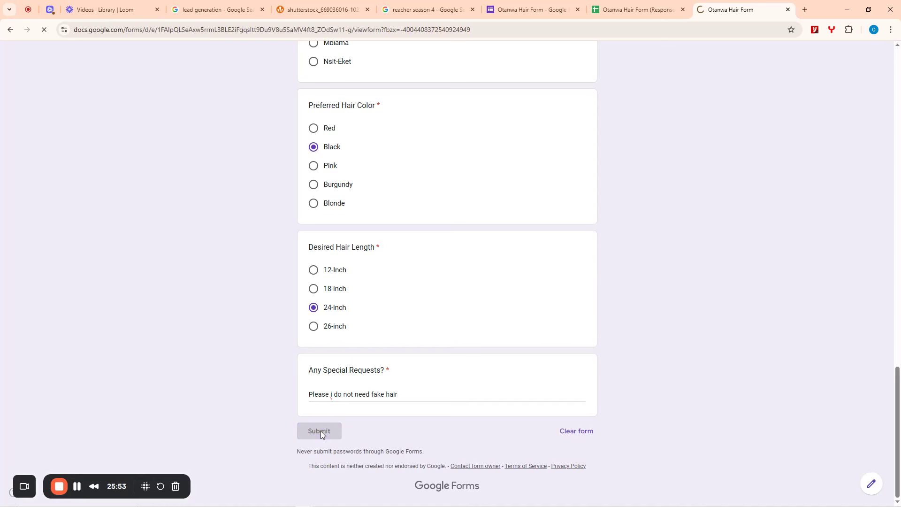
- Review the Otanwa Hair Form (Responses) sheet for the new Lekki row, then return to the form
click(617, 6)
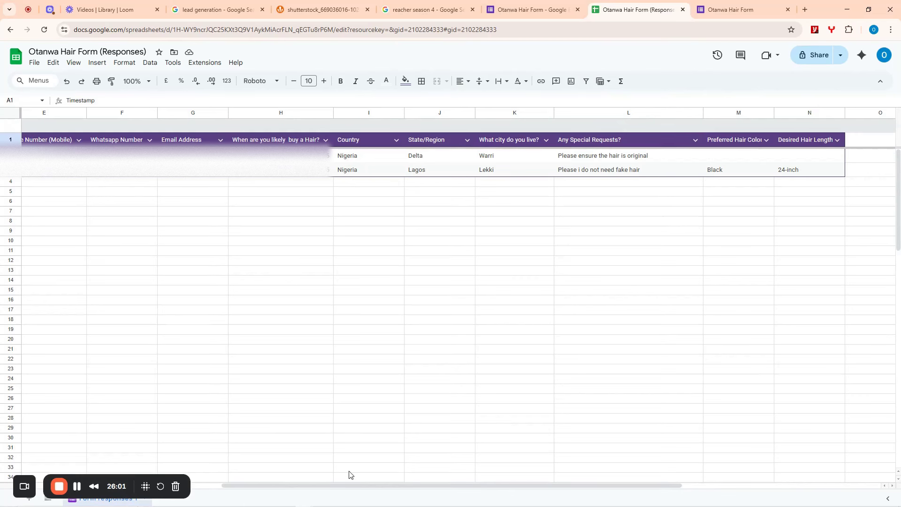
drag(346, 484, 136, 485)
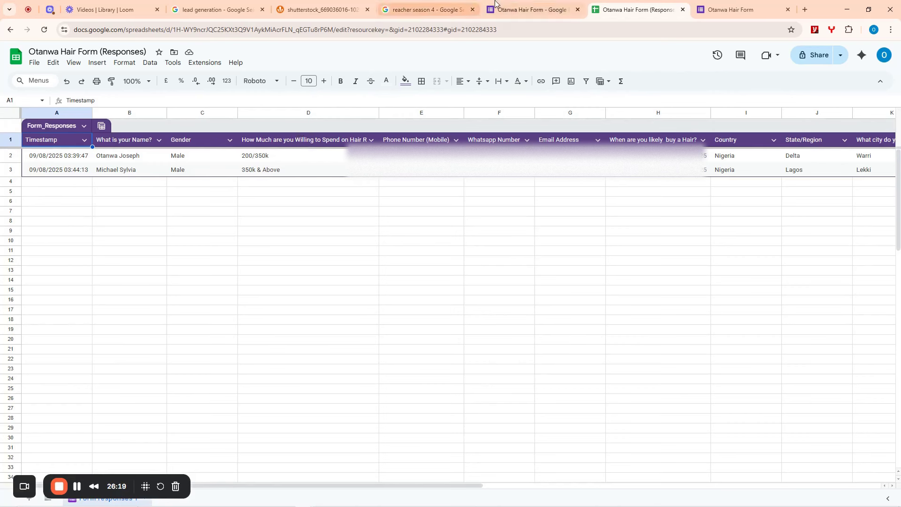
click(528, 9)
- From the form editor, copy the shortened responder link and minimize Chrome
click(717, 5)
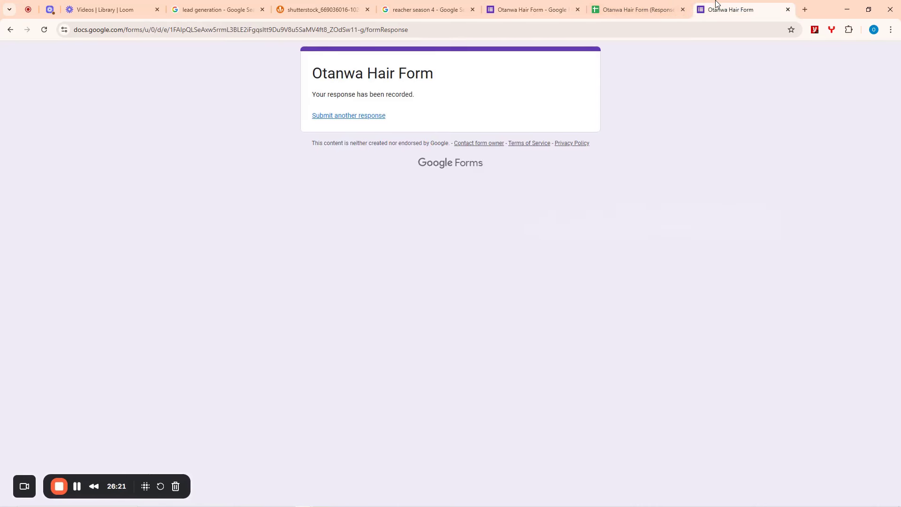
click(527, 8)
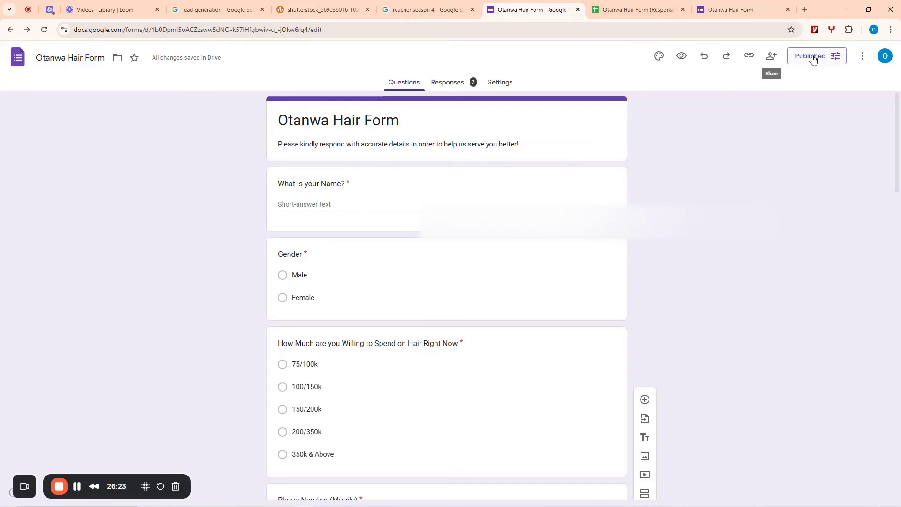
click(749, 55)
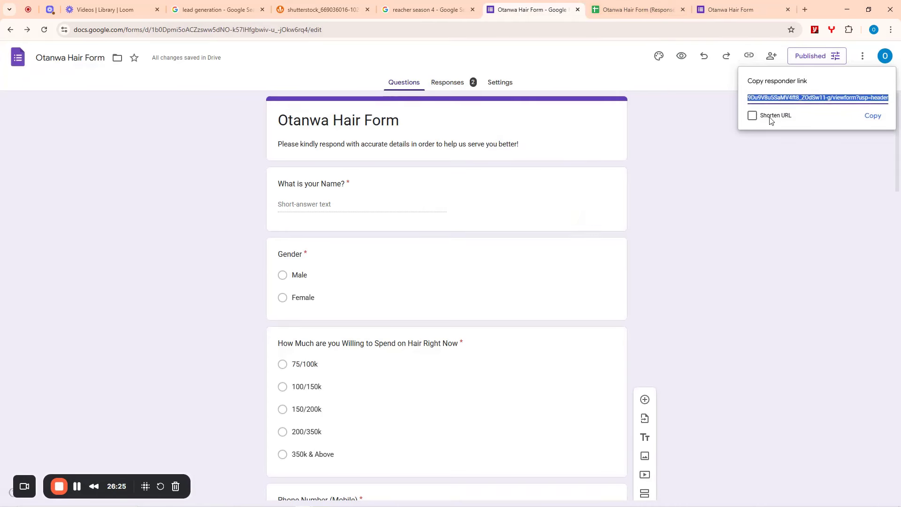
click(793, 116)
click(873, 118)
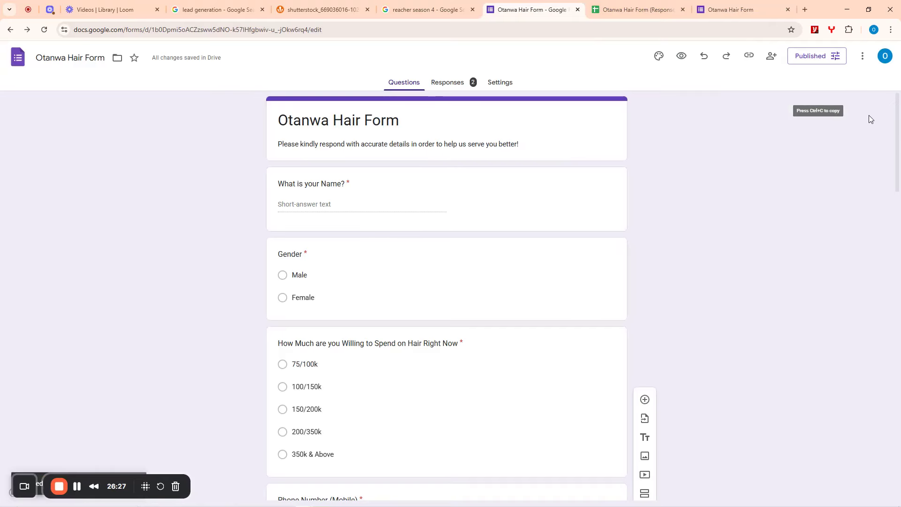
click(852, 4)
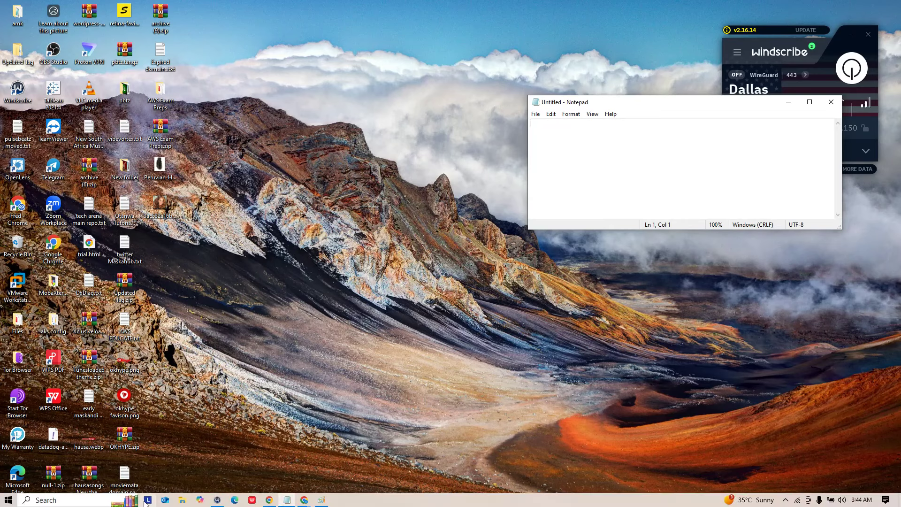
- Restore Chrome and load facebook.com in another tab
click(269, 500)
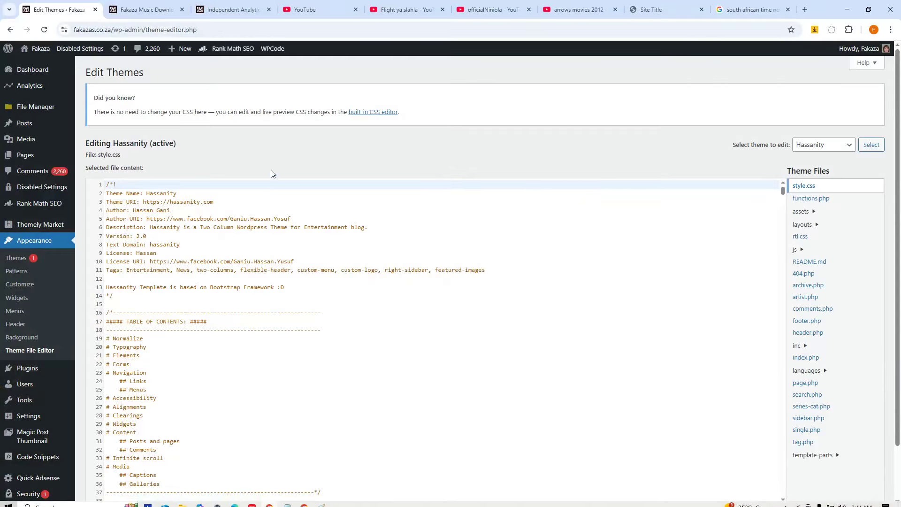
click(679, 4)
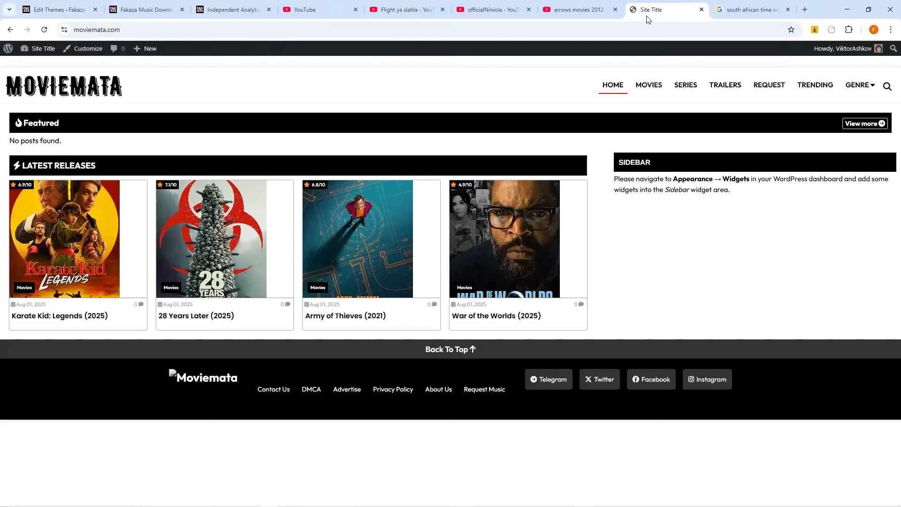
click(634, 28)
text(face)
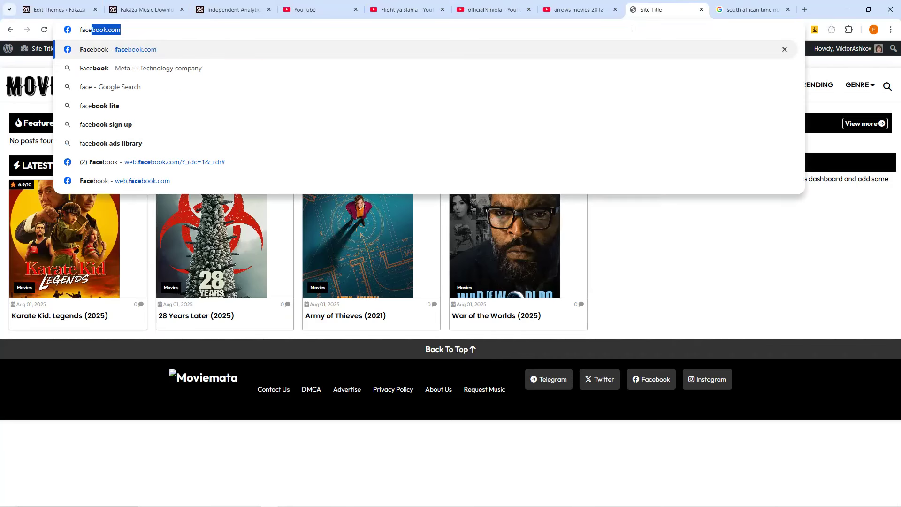
key(Return)
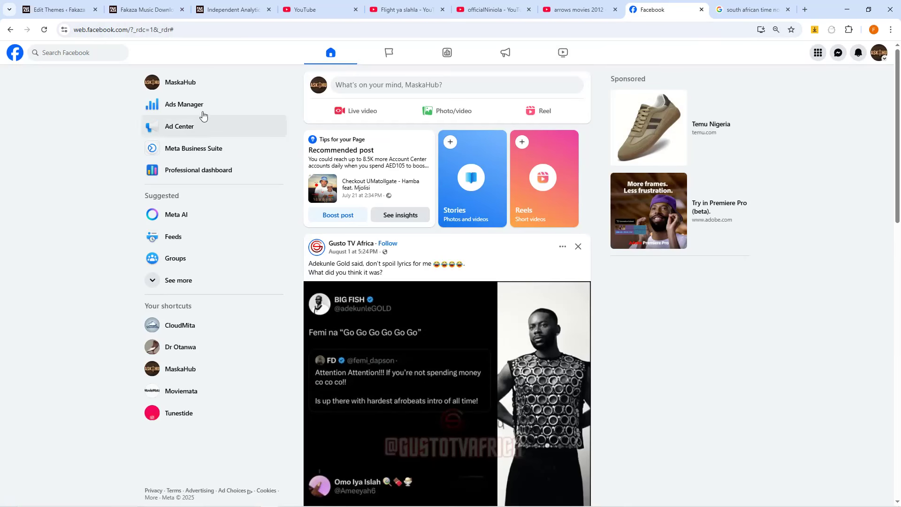
- Search Facebook for 'peruvian hair'
click(78, 54)
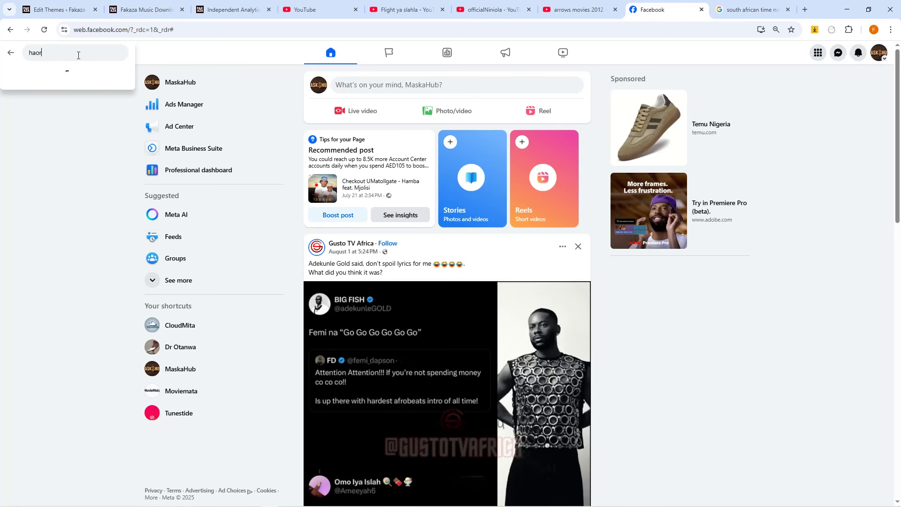
text(ir)
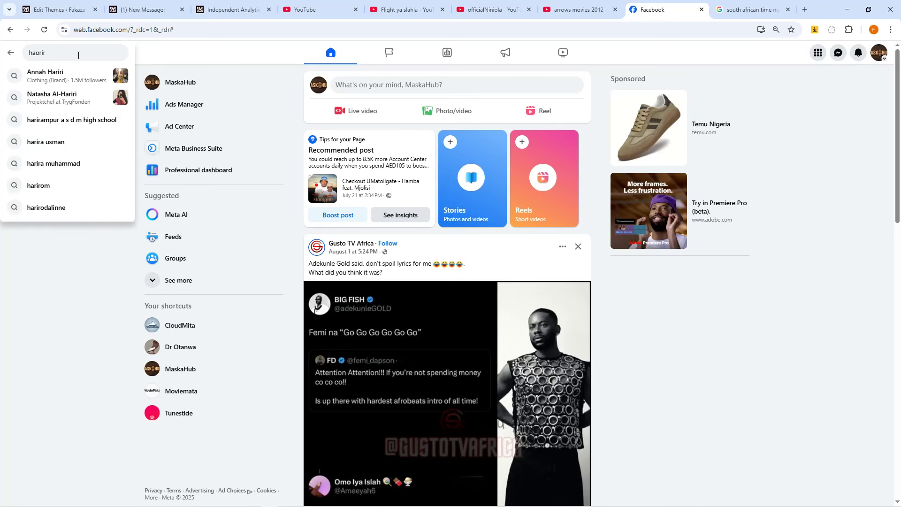
key(BackSpace)
key(BackSpace)
key(BackSpace)
key(BackSpace)
text(ir)
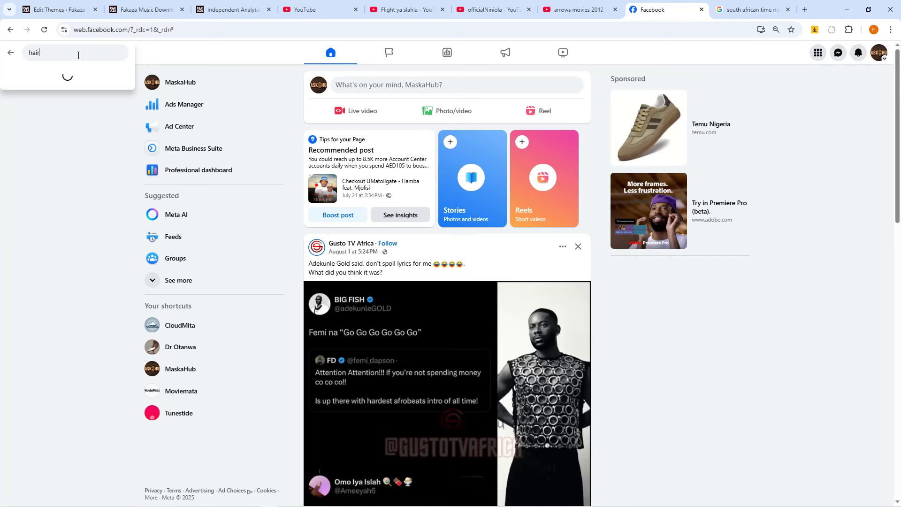
key(ctrl+a)
key(BackSpace)
text(p)
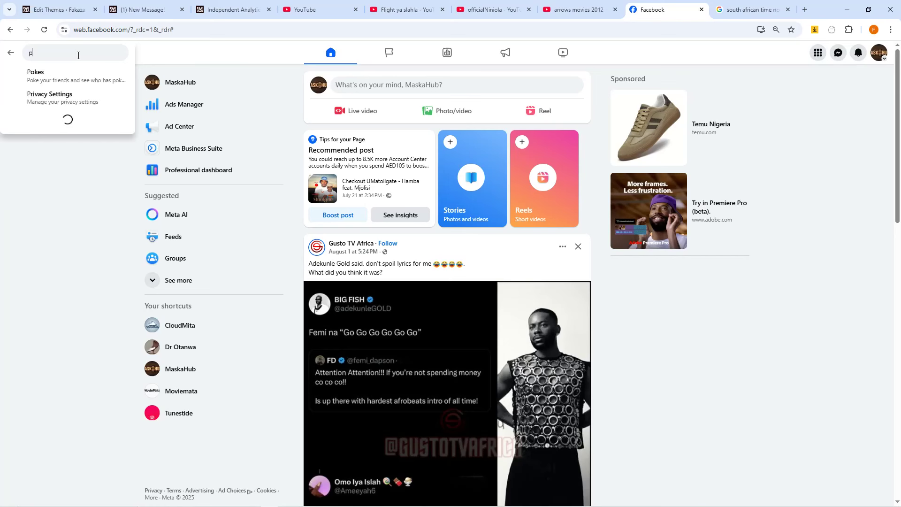
text(eruvian)
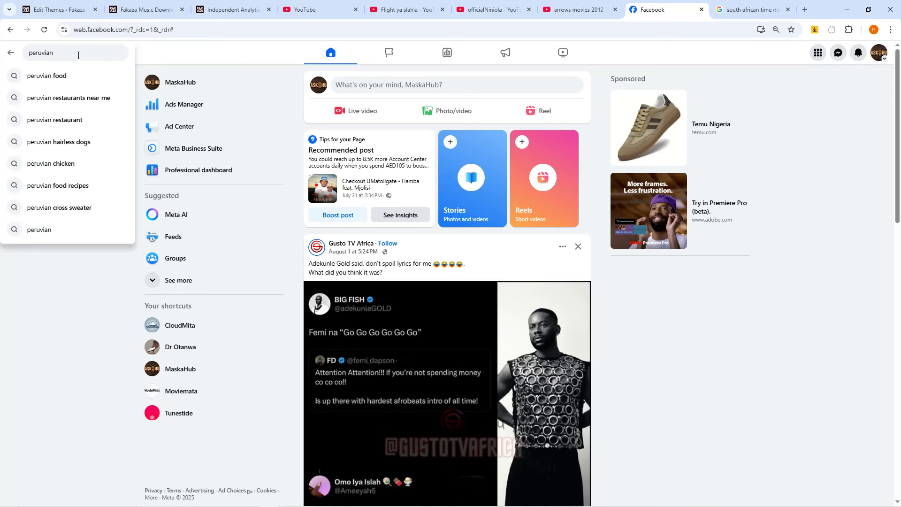
text(hair)
key(Return)
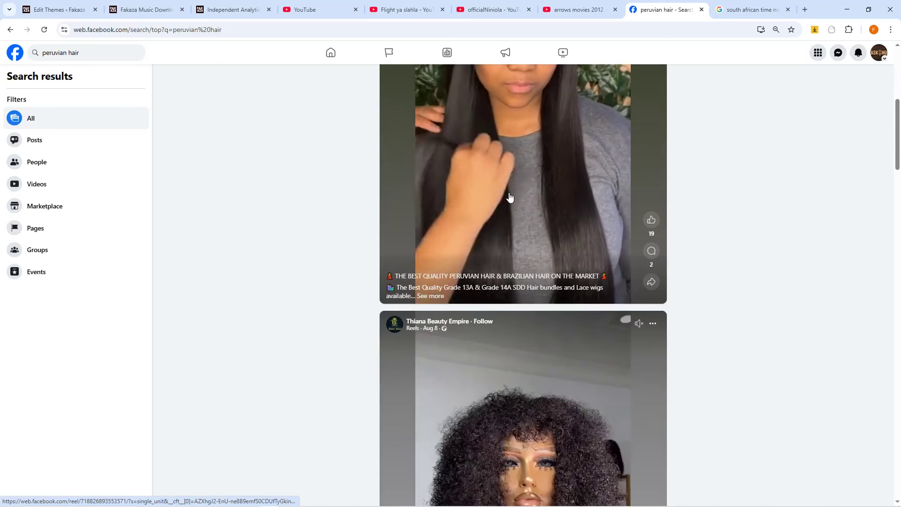
- Scroll the results and open comments on the 'Peruvian double drawn straight' reel
scroll(471, 249, down, 5)
scroll(471, 249, down, 3)
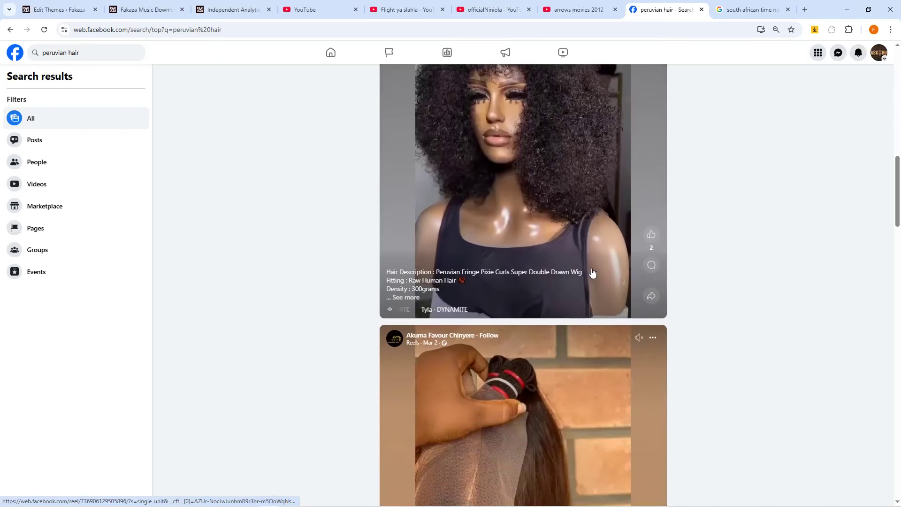
scroll(495, 277, down, 6)
scroll(495, 277, down, 4)
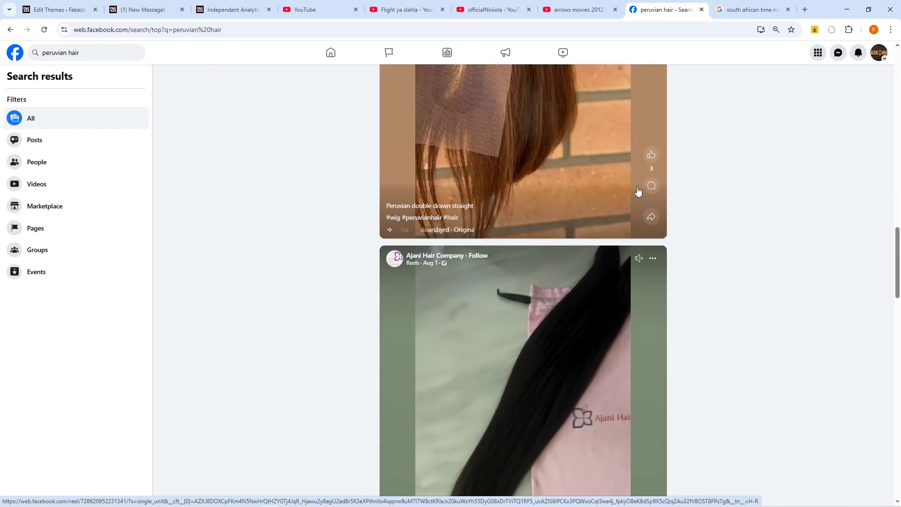
scroll(616, 273, up, 3)
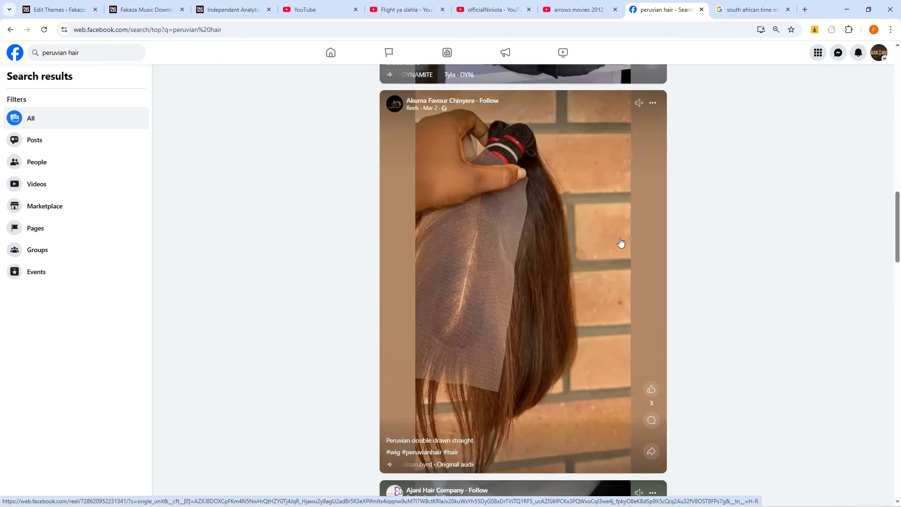
click(650, 325)
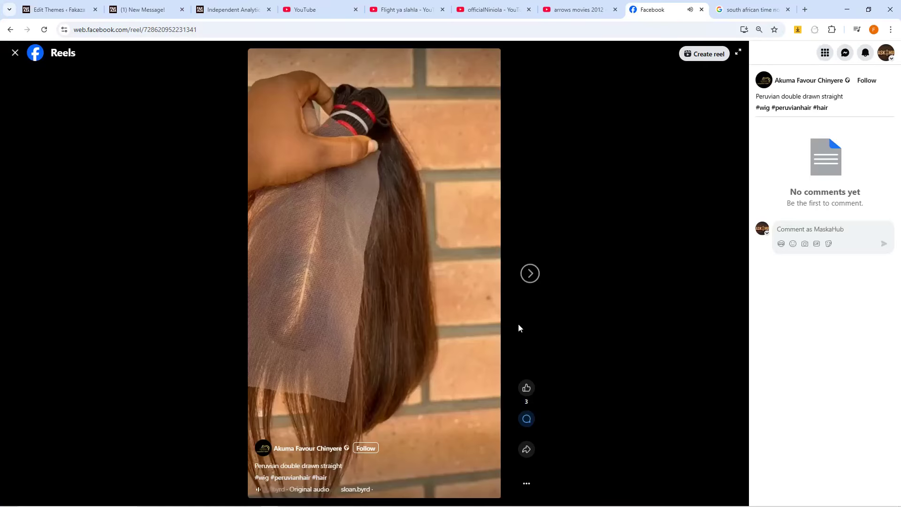
- Post 'I sell good and original virgin peruvian hair at a reduced price…' with the form link
click(787, 227)
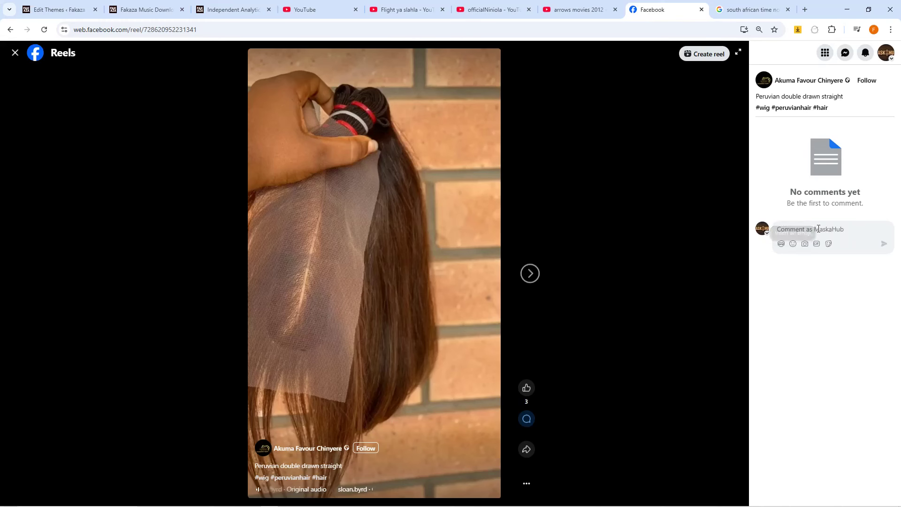
text(I)
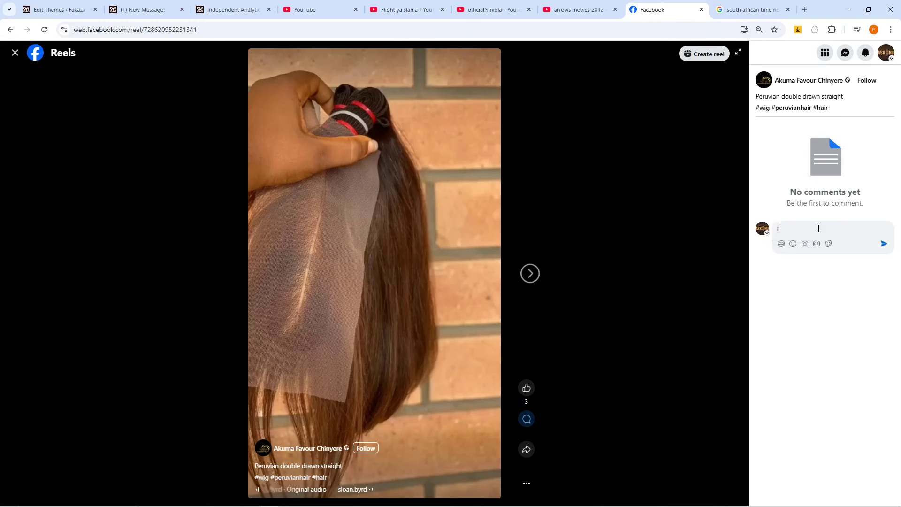
text( sell good)
text(nd original virgi a)
text(n peruvian hair at a)
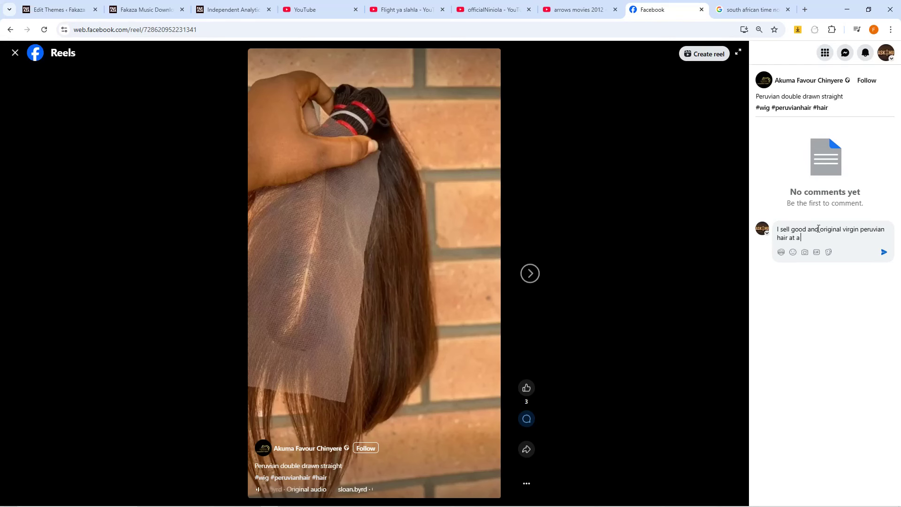
text( reduced )
text(r)
text(pric)
key(BackSpace)
key(BackSpace)
key(BackSpace)
key(BackSpace)
text(price, kindly rep)
text(pond tot)
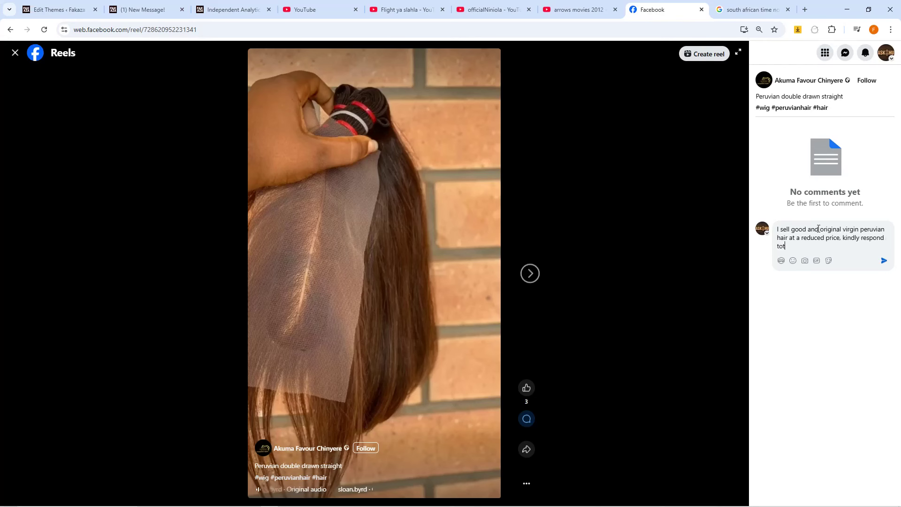
key(BackSpace)
text( this form)
key(ctrl+minus)
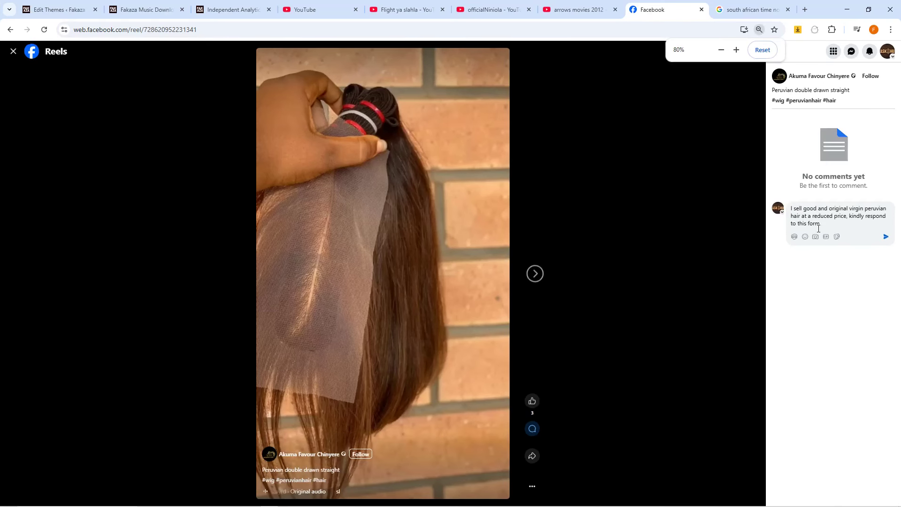
text(m.)
key(ctrl+v)
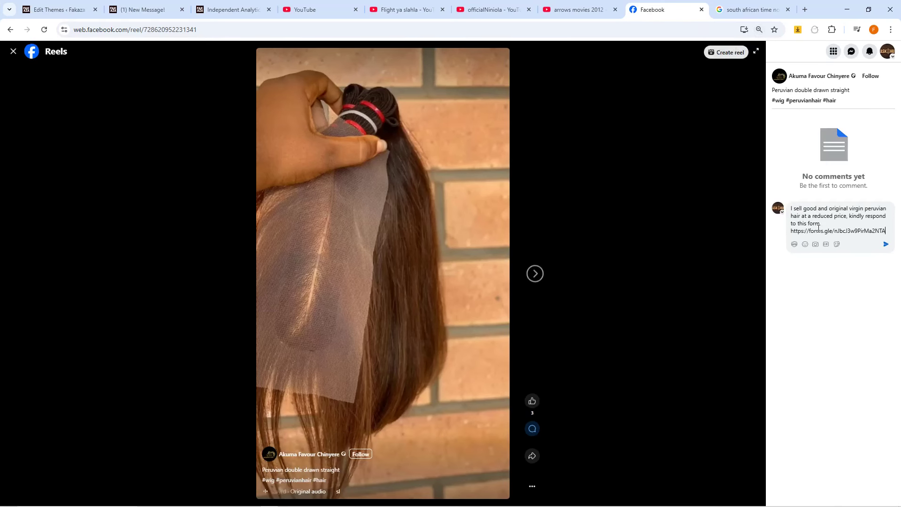
click(886, 245)
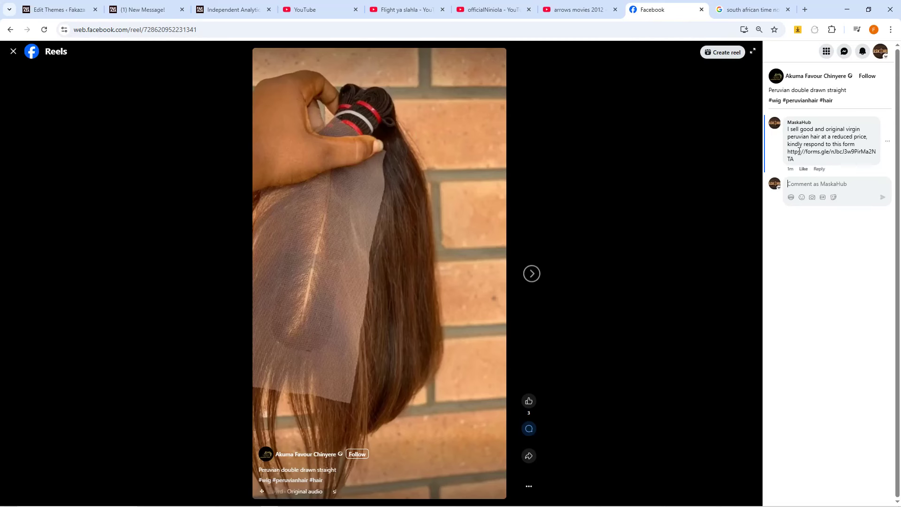
click(32, 51)
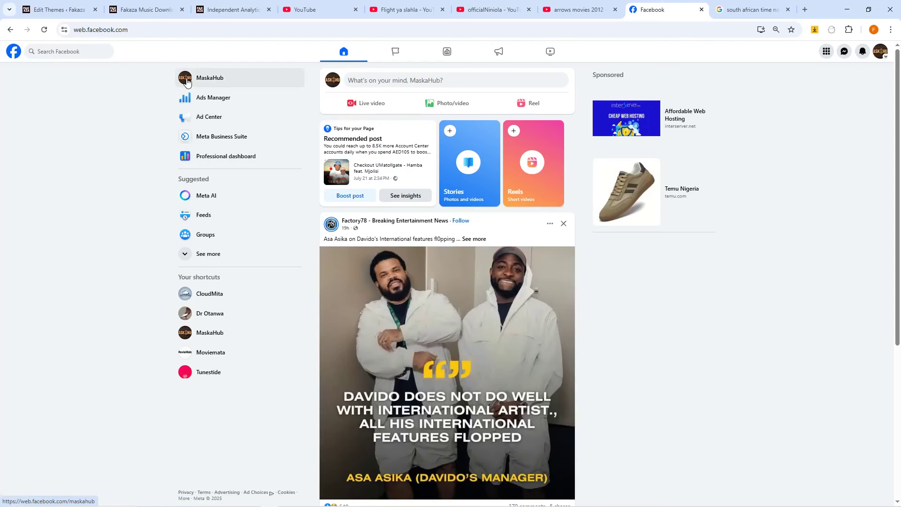
- Go to the Facebook home feed, close the South Africa time tab, and switch to the Forms window
click(14, 51)
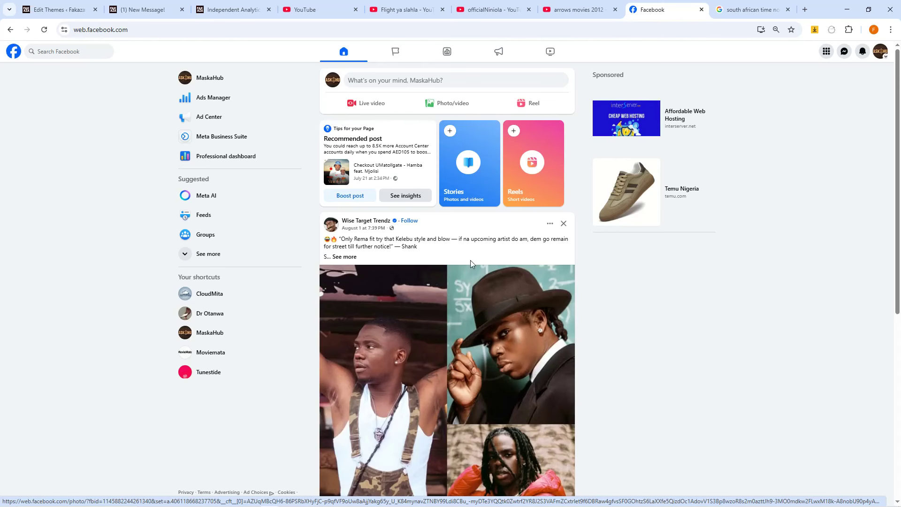
click(751, 7)
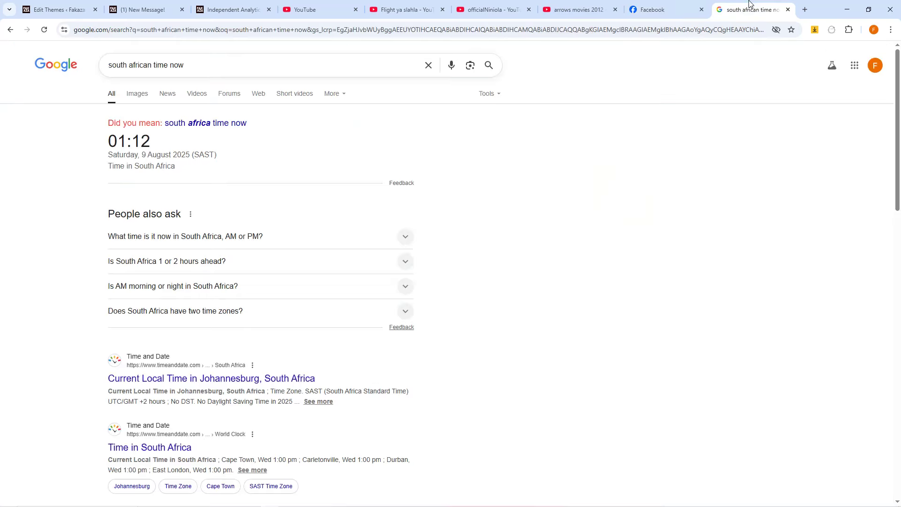
click(788, 9)
mouse_move(265, 479)
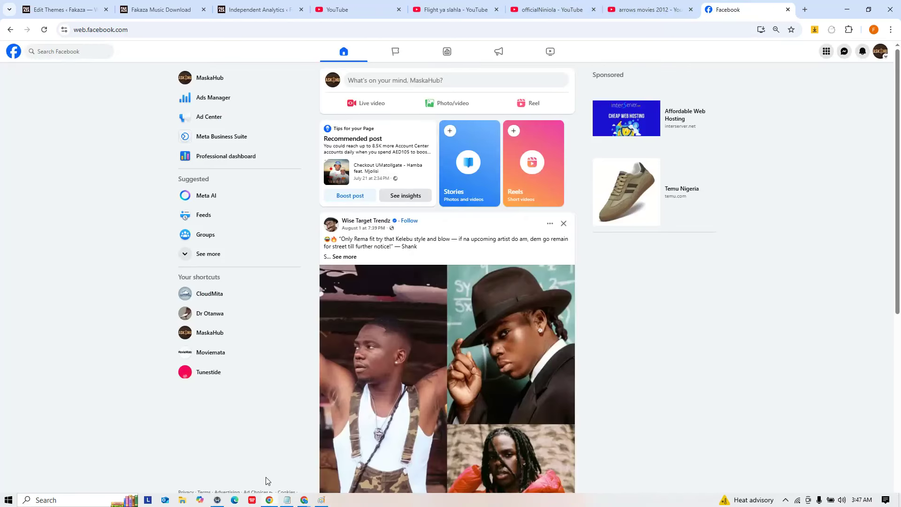
mouse_move(303, 502)
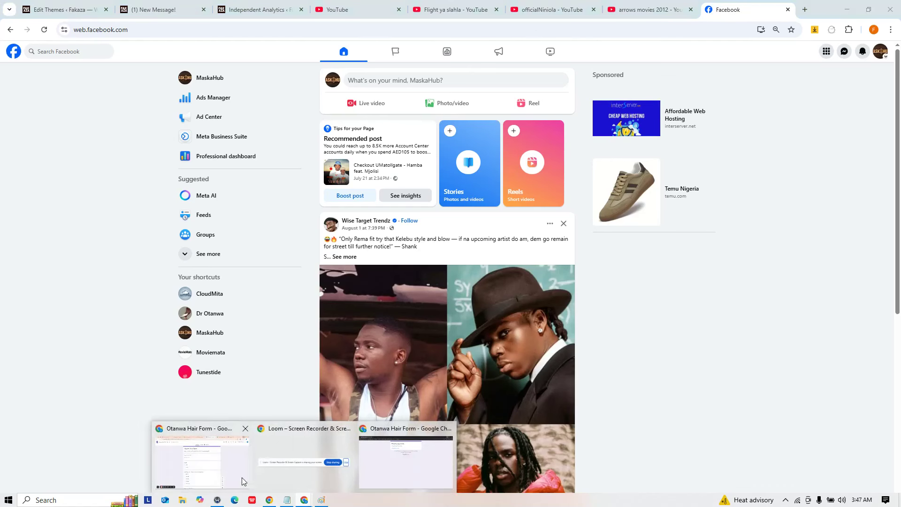
click(210, 466)
- Open the Responses tab and scroll through the summary charts for the two responses
click(447, 84)
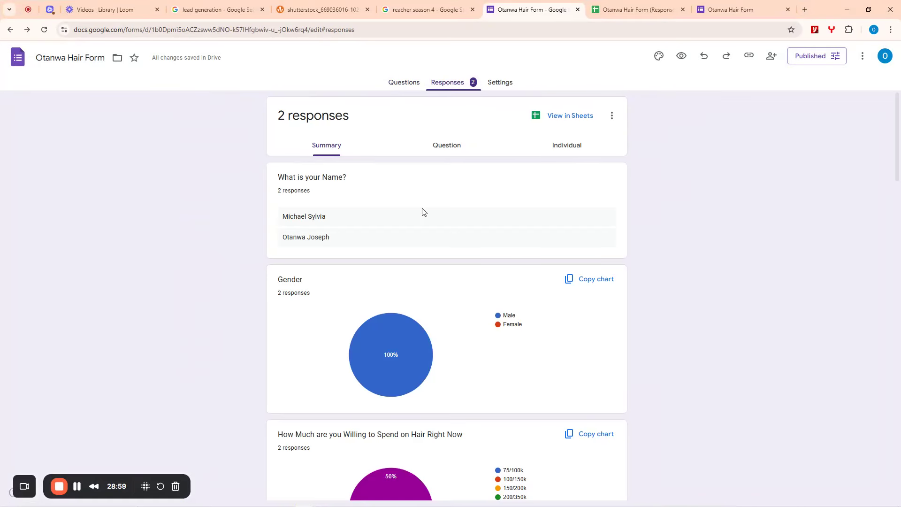
scroll(466, 204, down, 1)
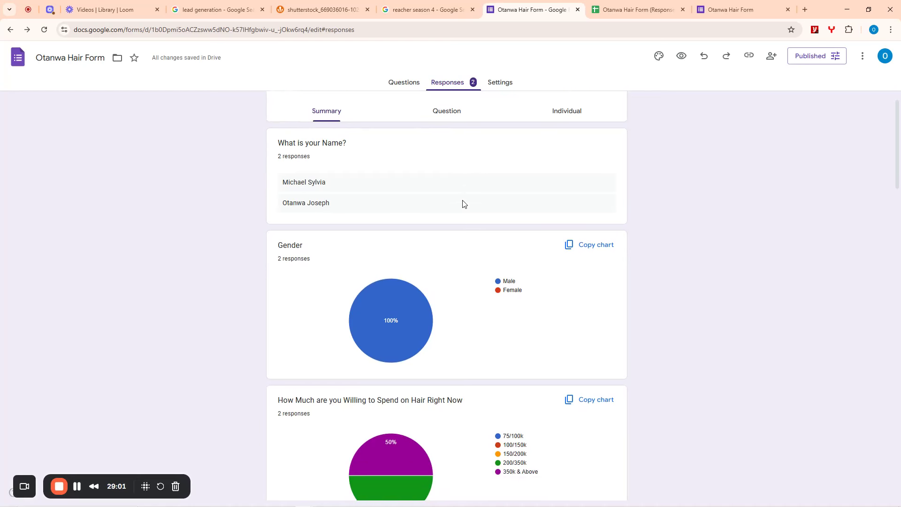
scroll(458, 201, up, 1)
scroll(357, 289, down, 6)
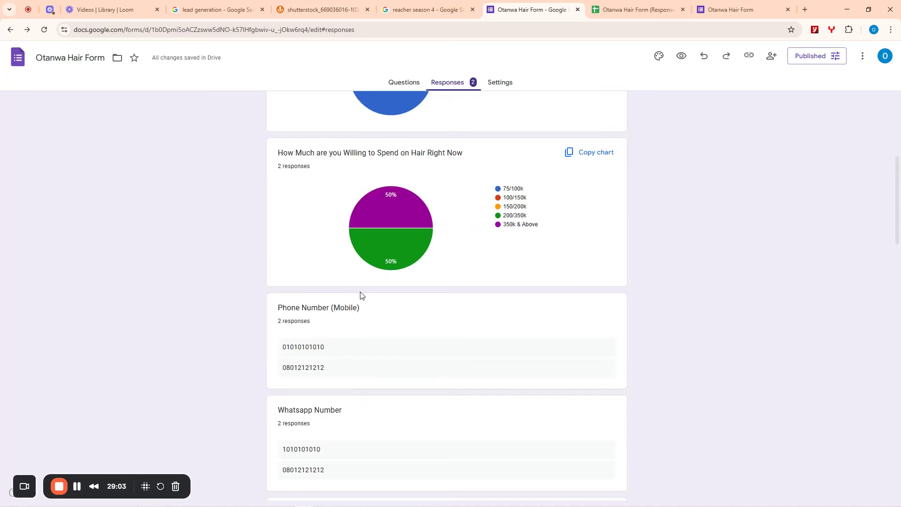
scroll(469, 226, up, 6)
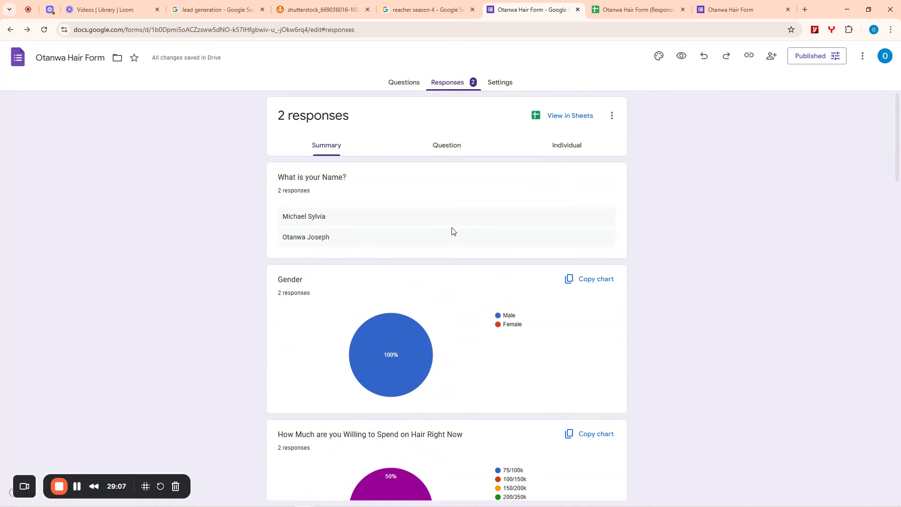
scroll(451, 235, down, 5)
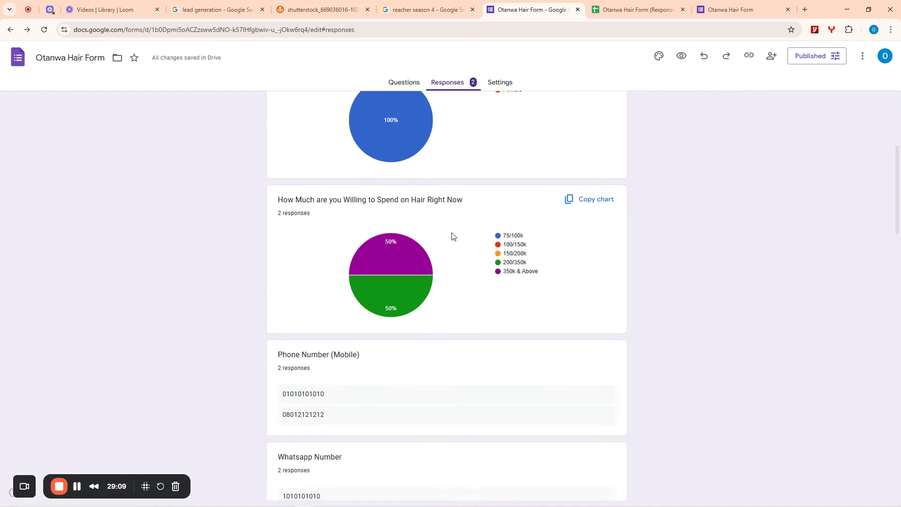
scroll(443, 241, down, 2)
scroll(429, 244, down, 9)
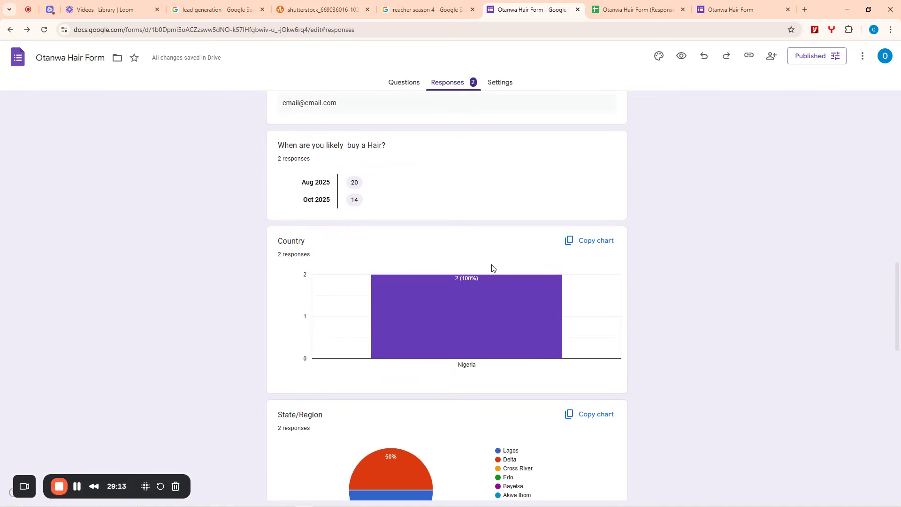
scroll(437, 267, down, 4)
scroll(417, 280, down, 7)
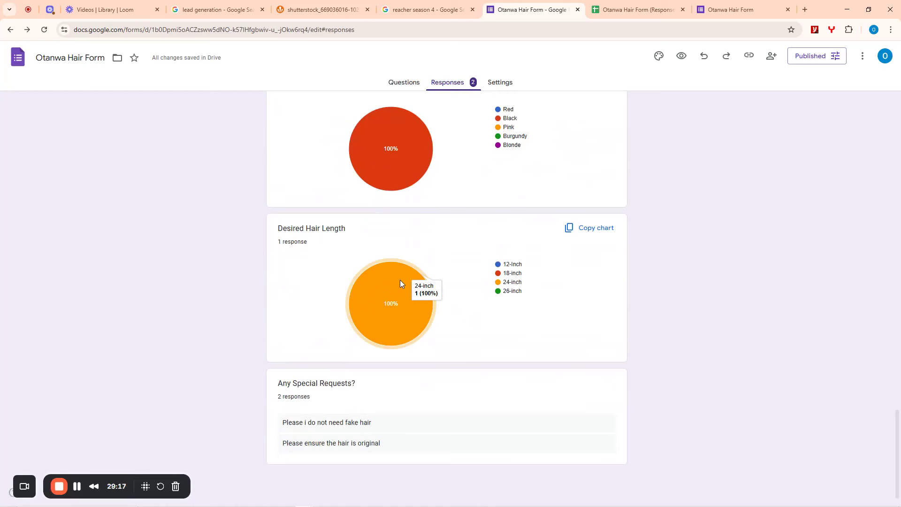
scroll(420, 252, up, 12)
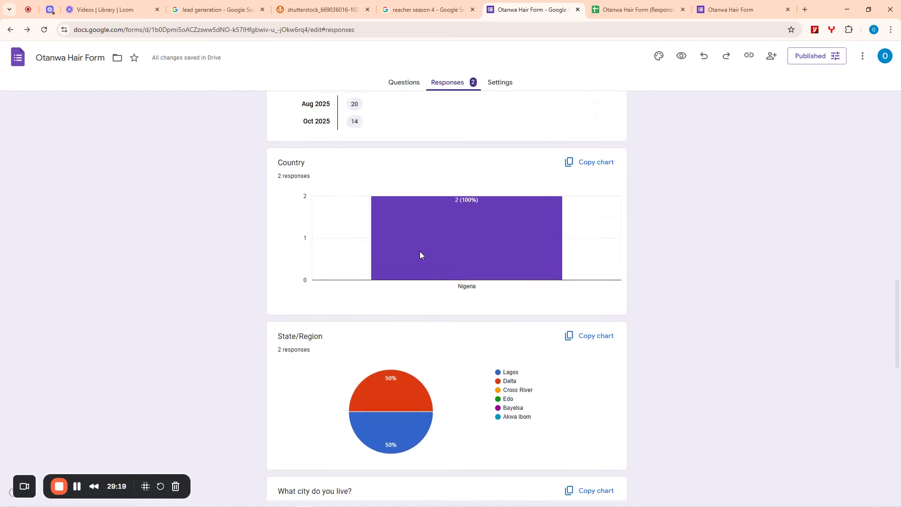
scroll(420, 252, up, 20)
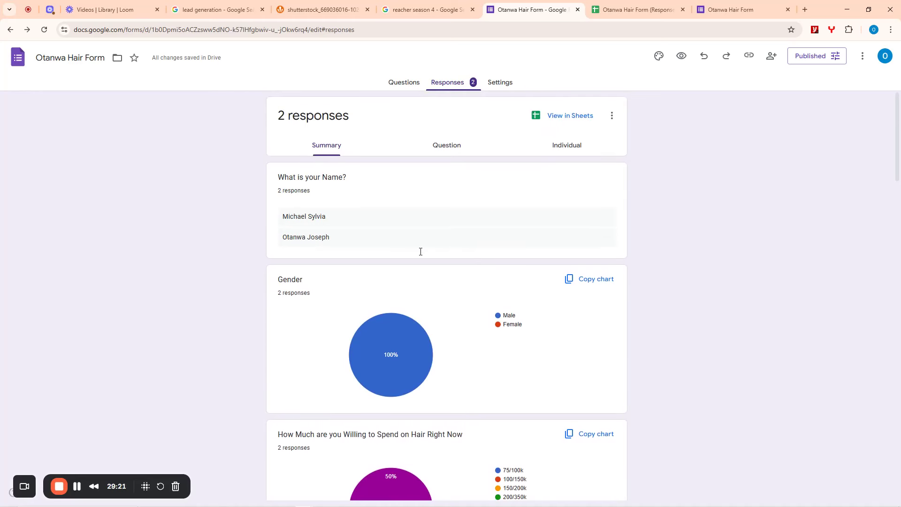
scroll(420, 252, down, 5)
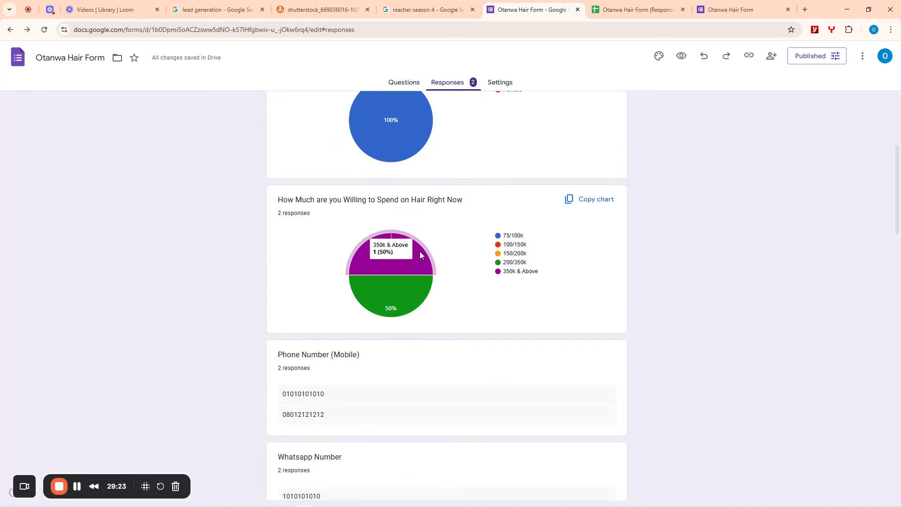
scroll(420, 252, down, 1)
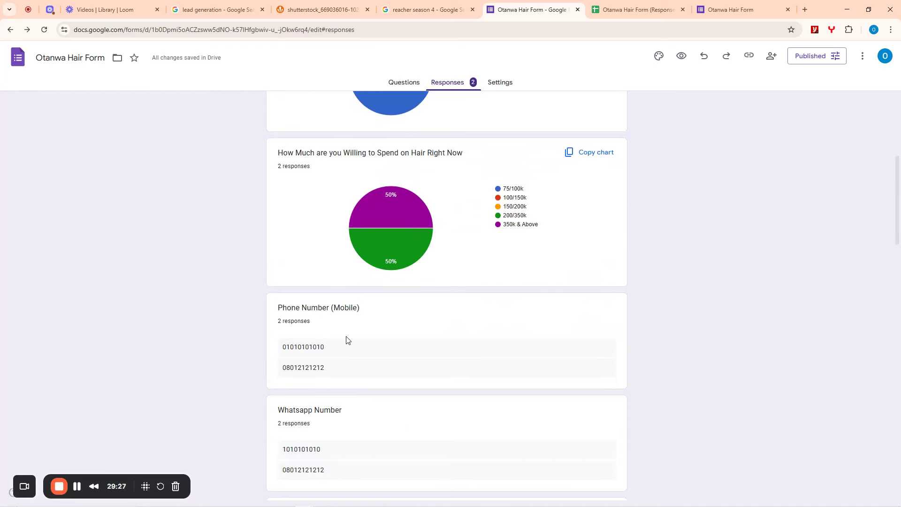
scroll(354, 298, down, 17)
scroll(355, 297, up, 4)
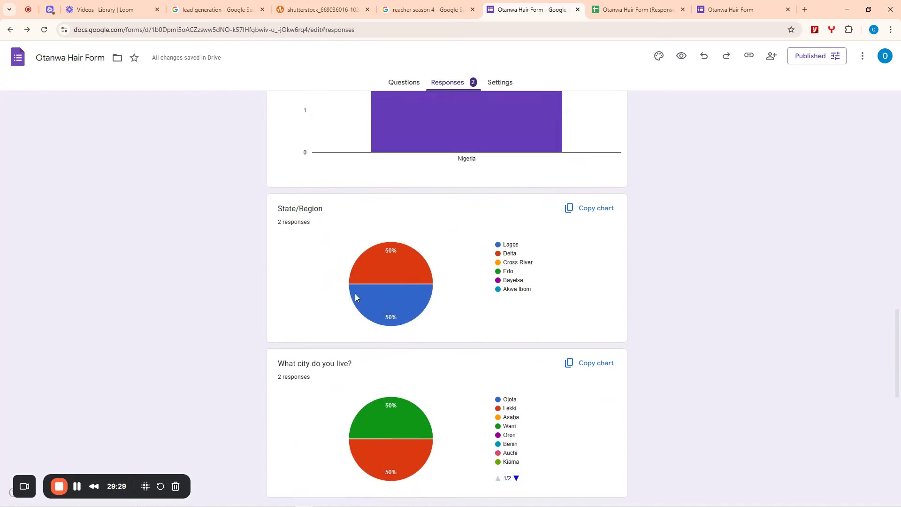
scroll(354, 297, up, 13)
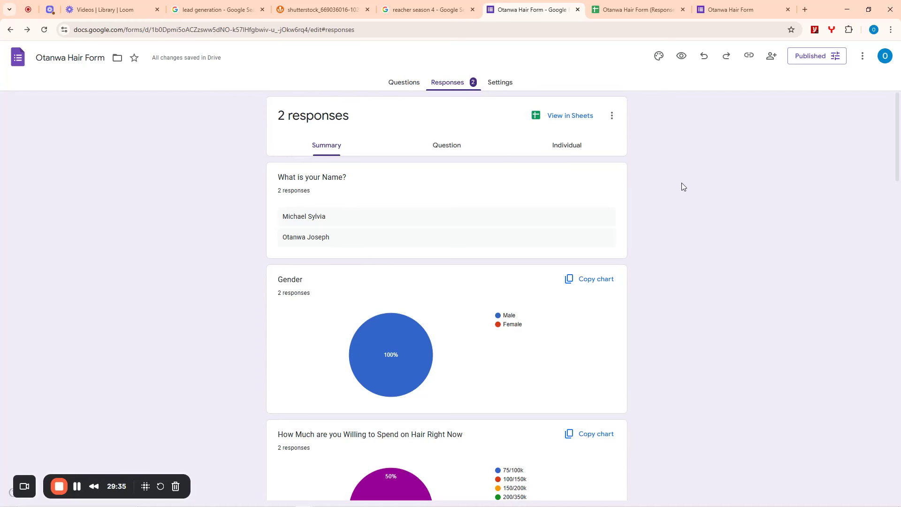
click(624, 8)
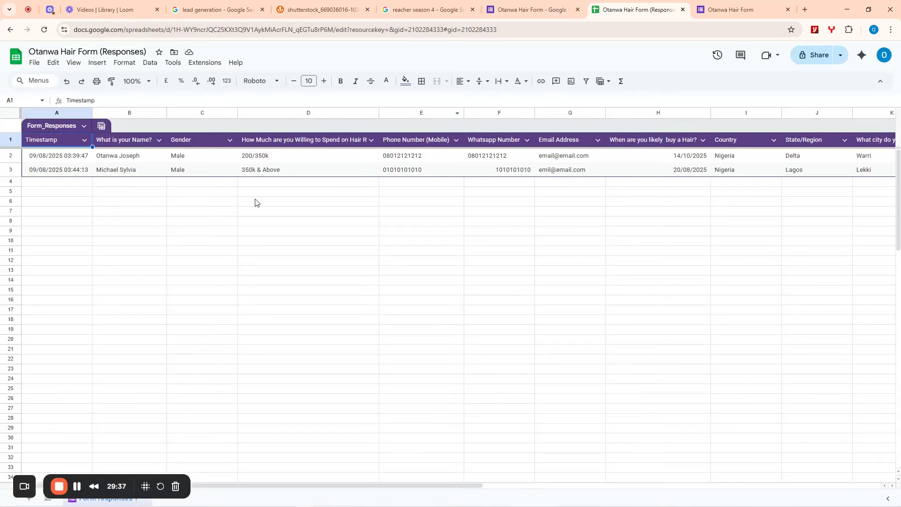
- Return from the responses sheet to the form's summary showing 2 responses
click(563, 4)
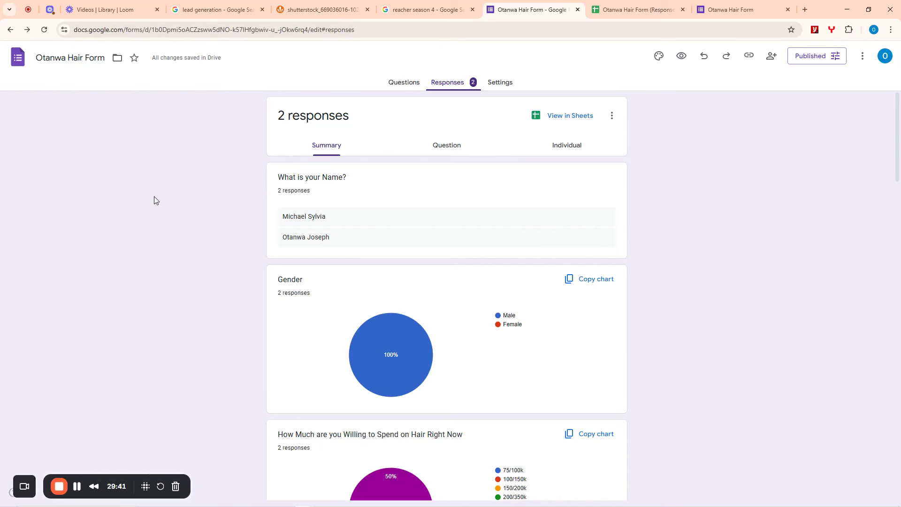